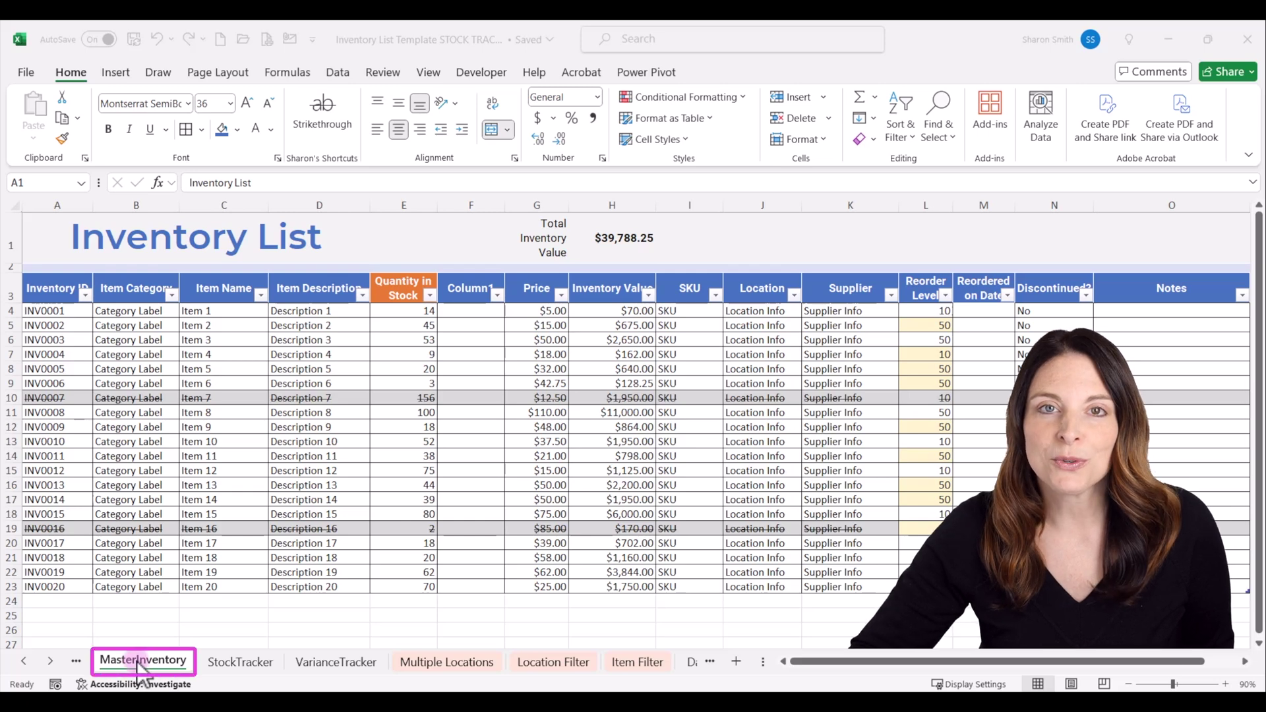
Step: Create a copy of the MasterInventory sheet and place it before the StockTracker sheet
right_click(137, 659)
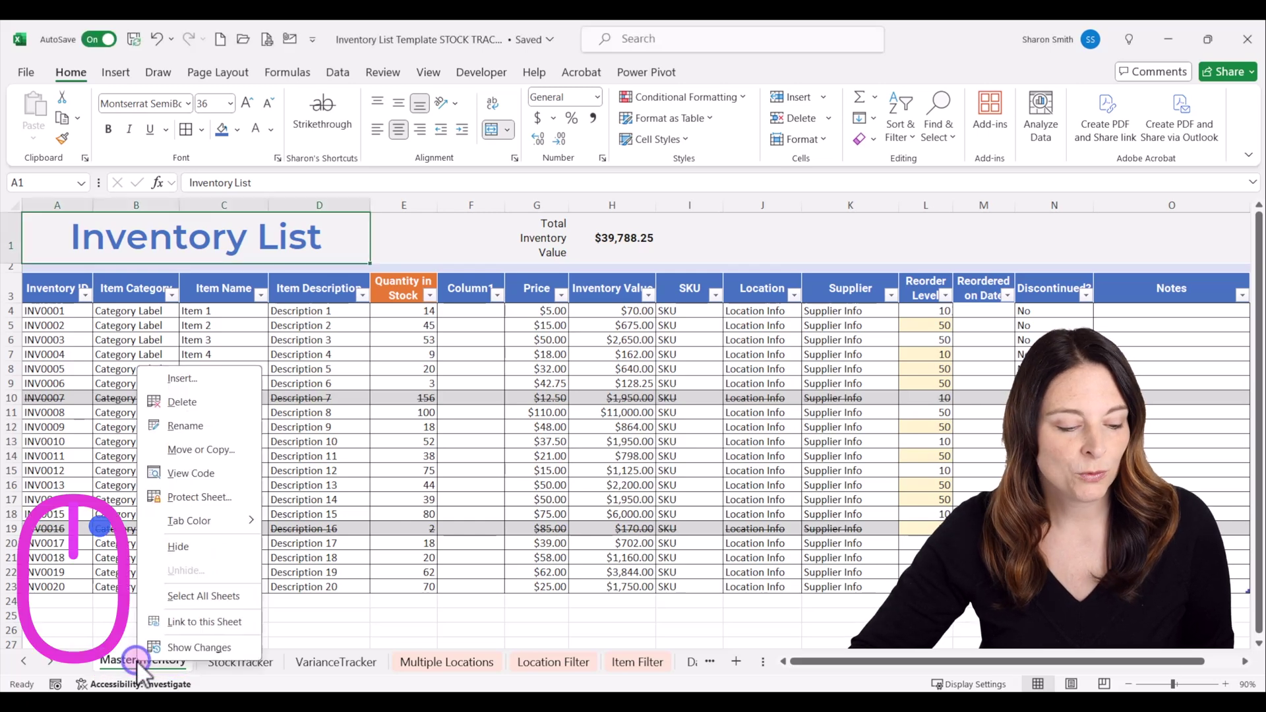
left_click(208, 448)
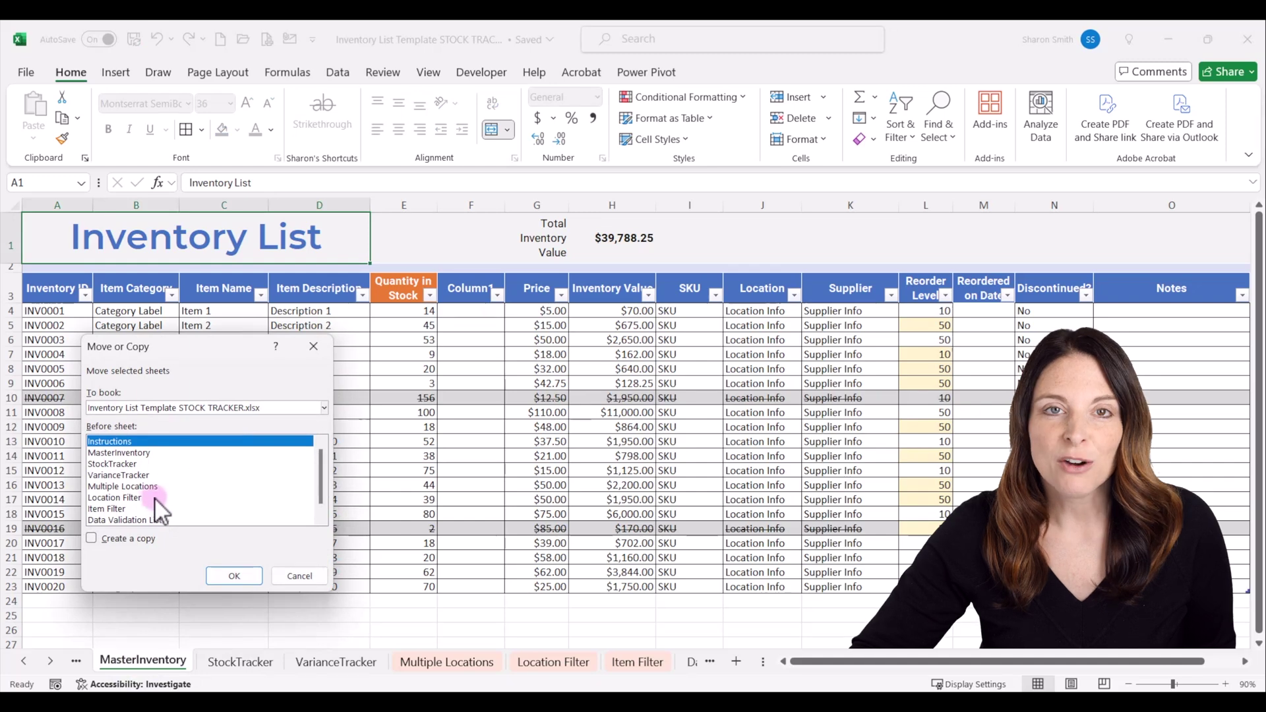
left_click(136, 463)
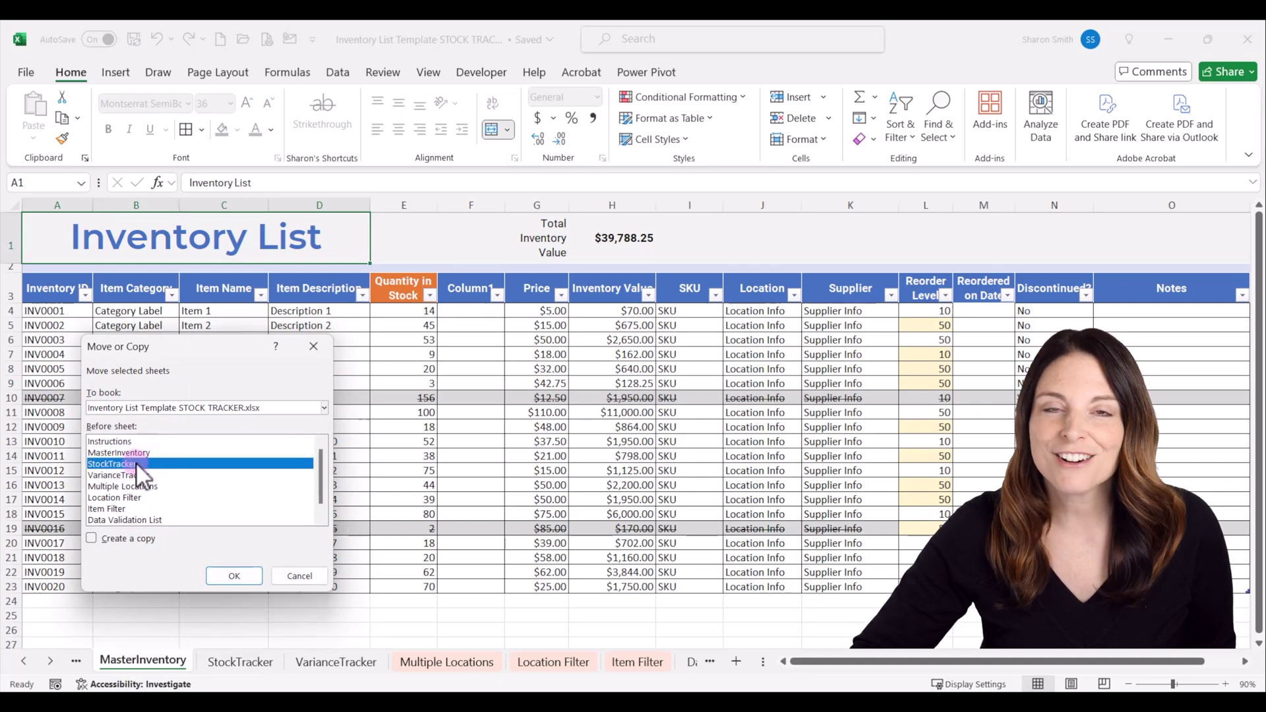
left_click(92, 538)
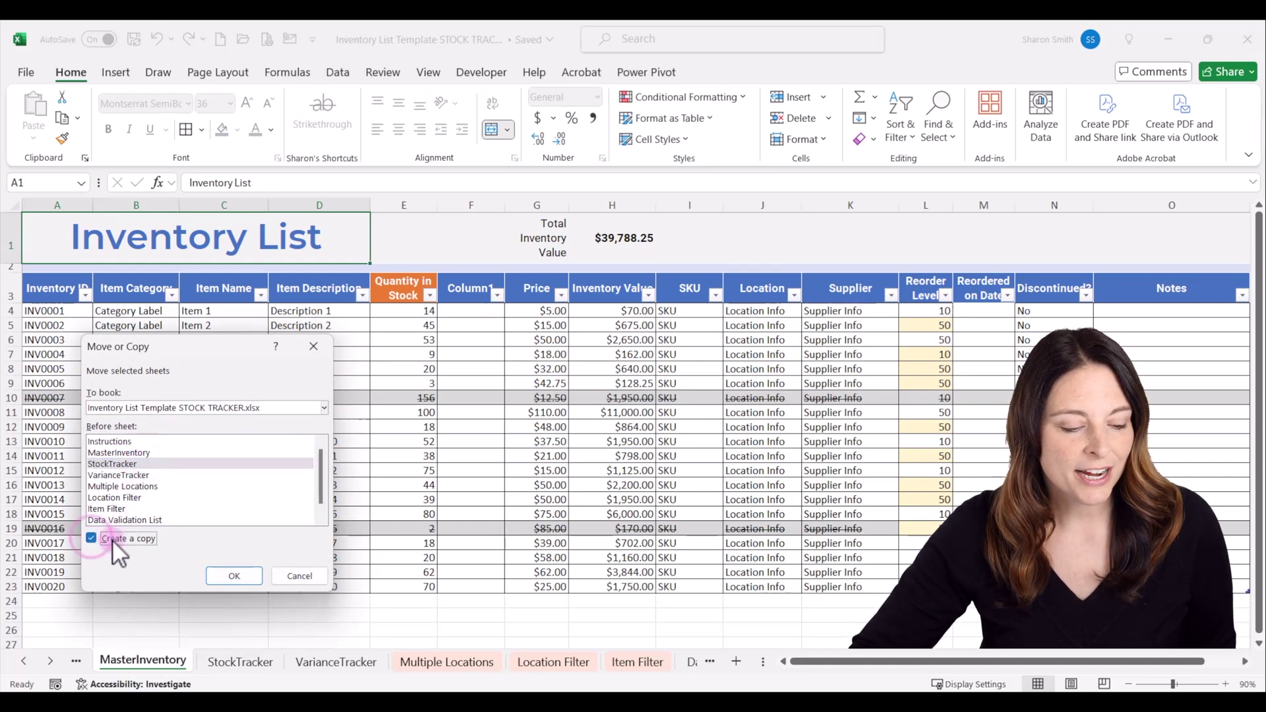
left_click(248, 576)
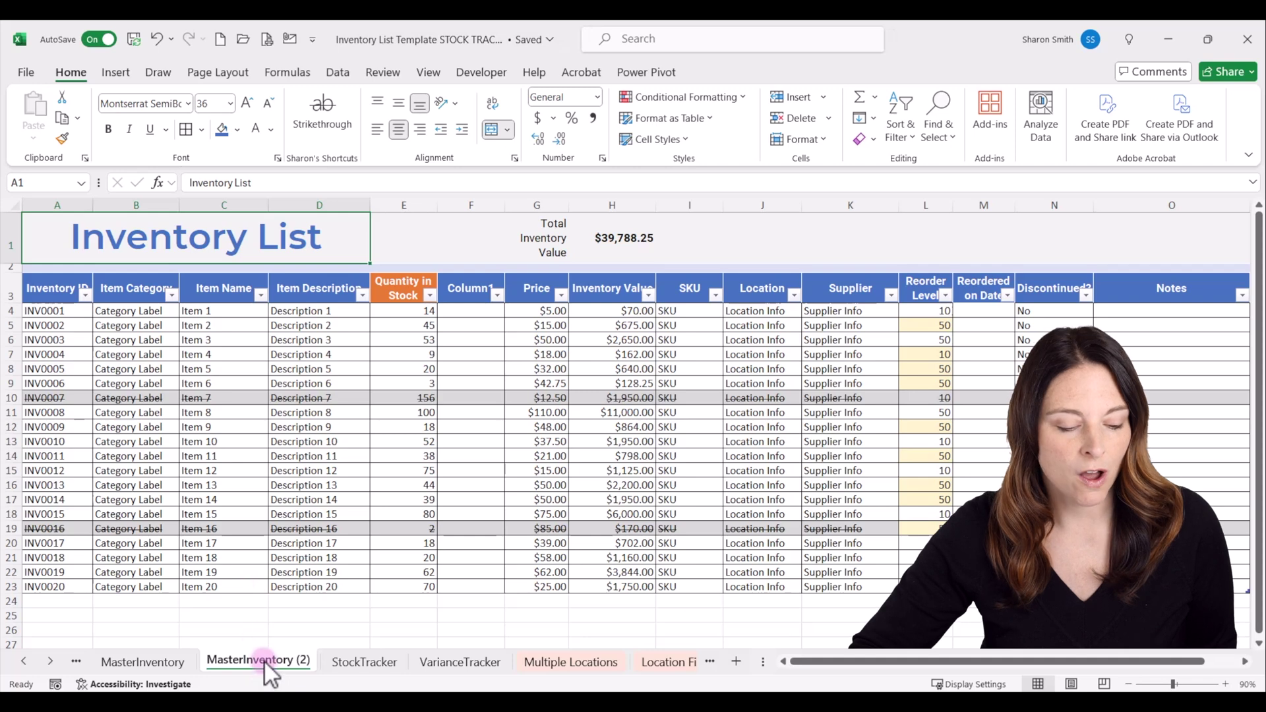
Step: Rename the copied MasterInventory sheet as InventoryLog
double_click(264, 662)
type("InventoryLog")
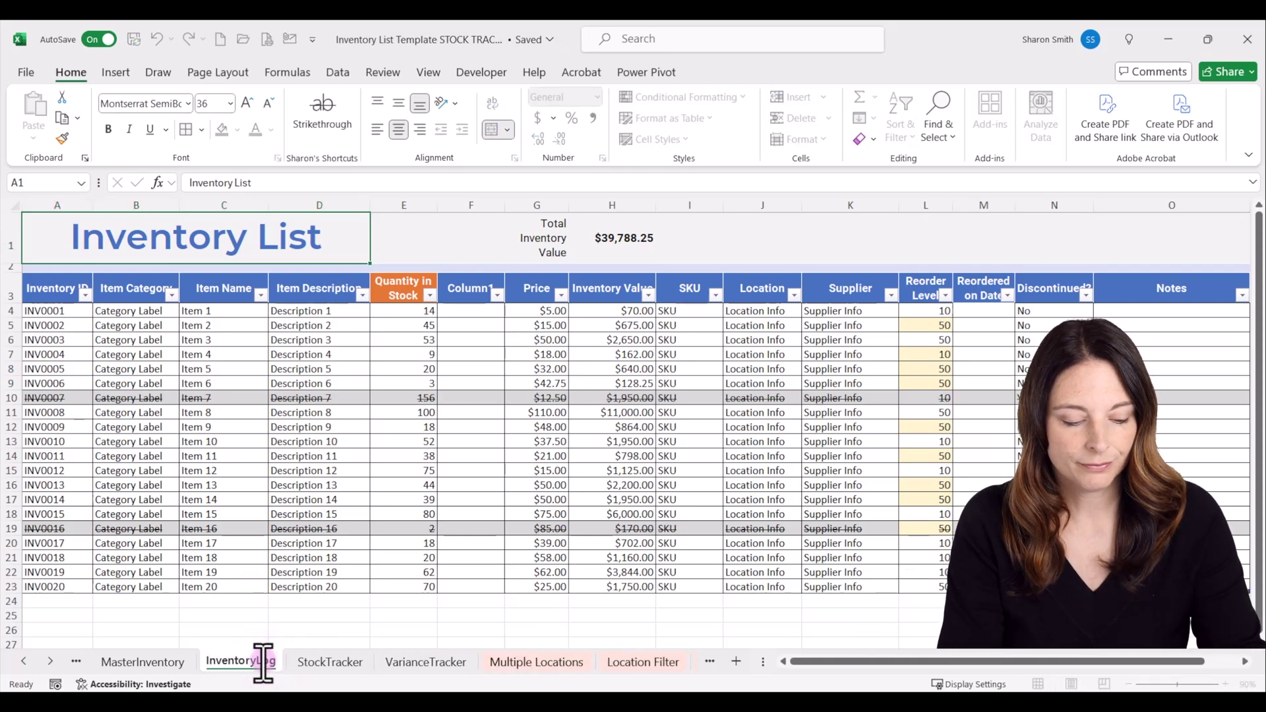
left_click(246, 602)
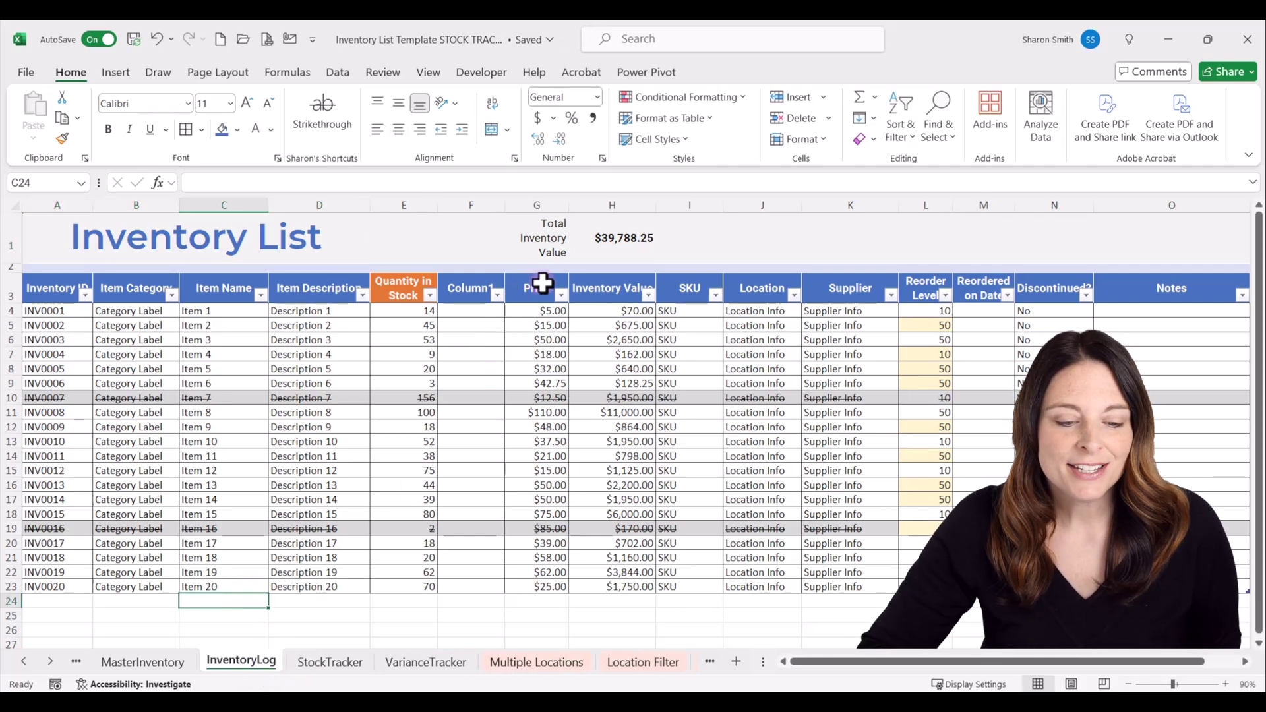
Step: Clear the total inventory value label and amount in G1:H1, and delete the empty Column1 column from the InventoryLog sheet
left_click_drag(542, 235, 613, 238)
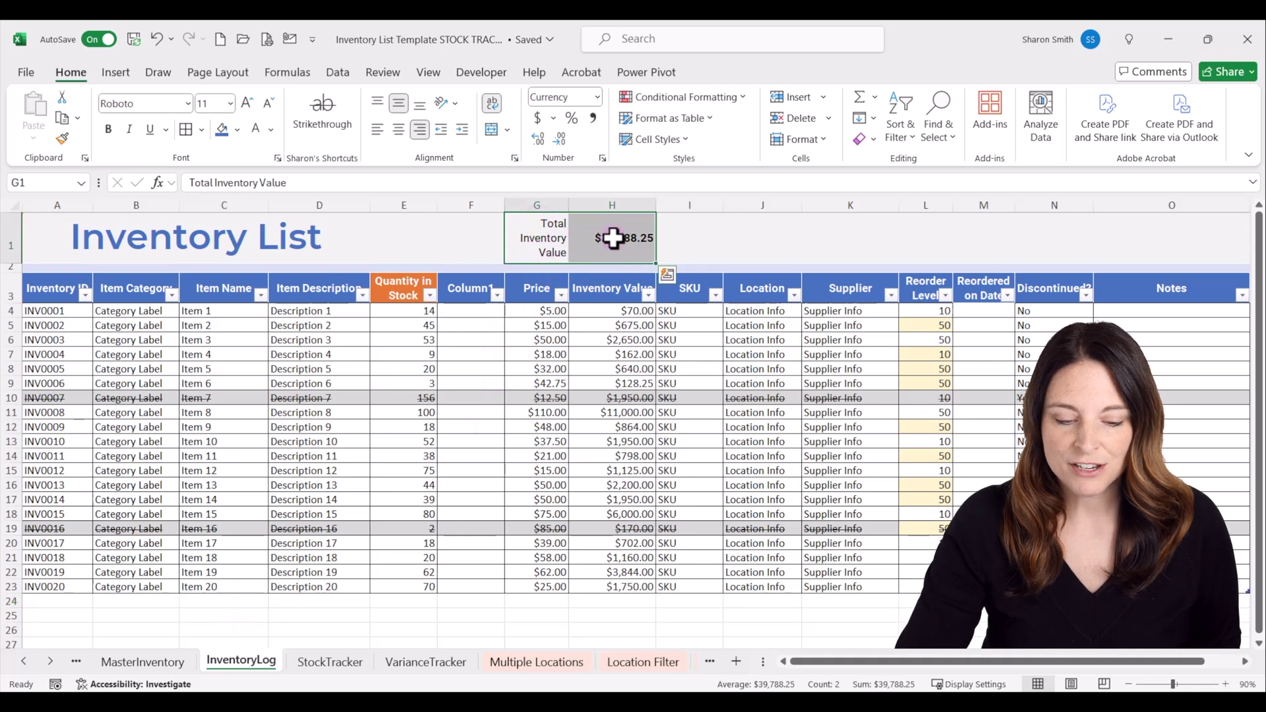
key("Delete")
left_click_drag(817, 661, 877, 658)
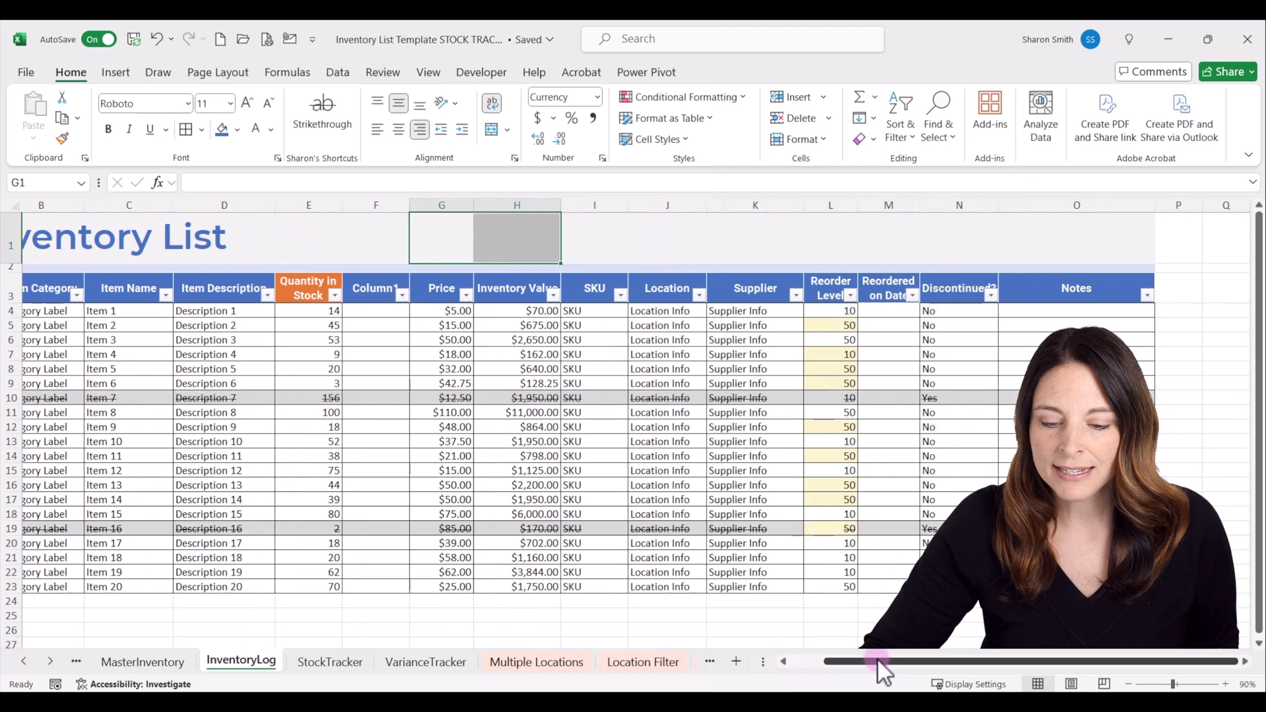
left_click(371, 203)
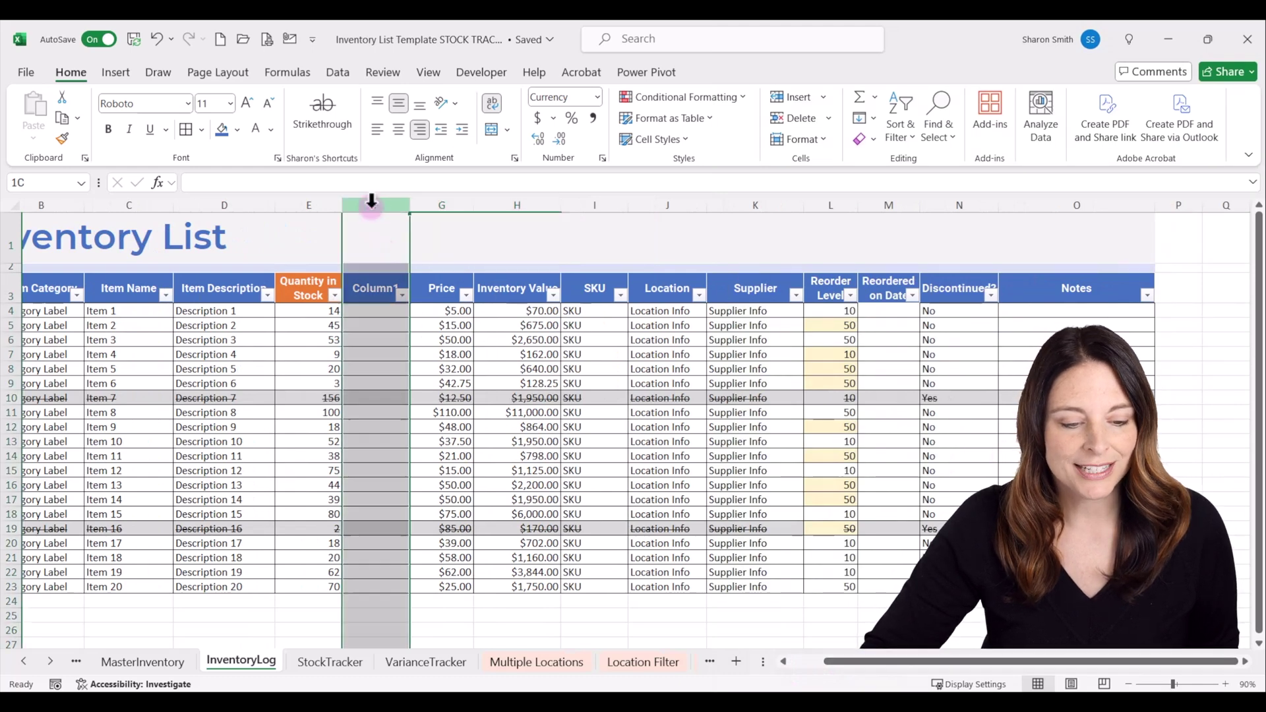
right_click(371, 204)
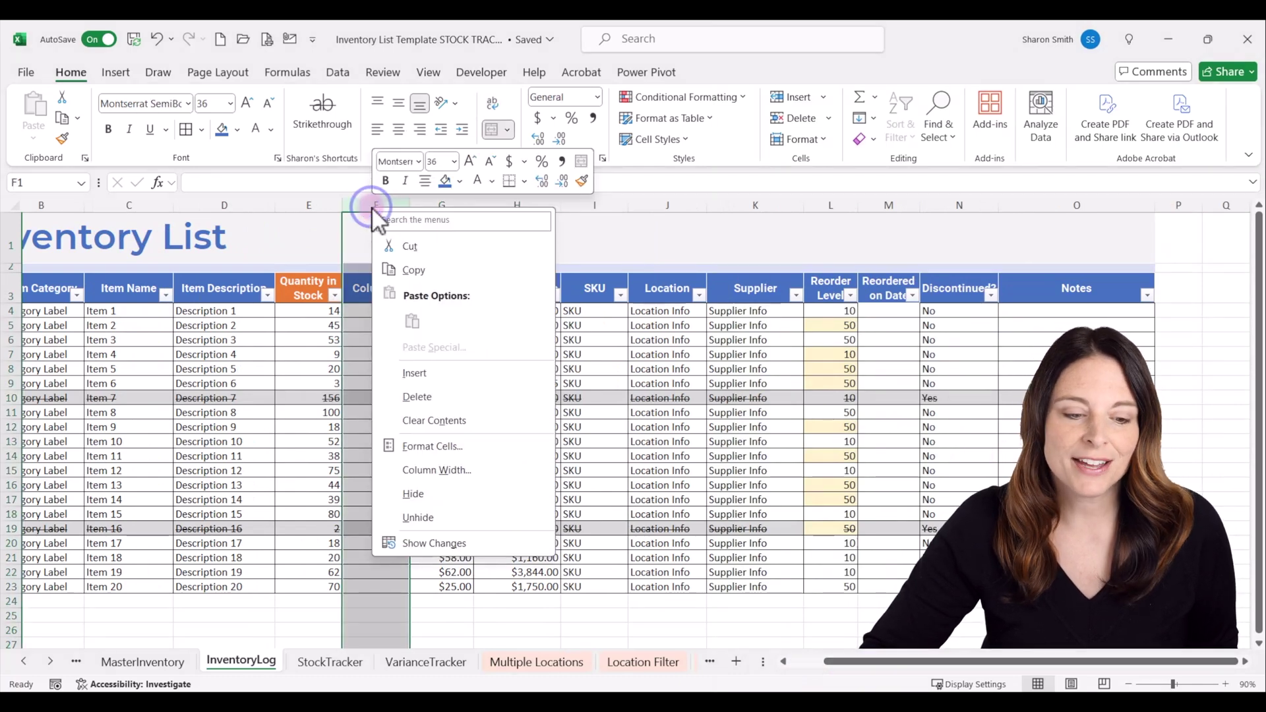
left_click(430, 394)
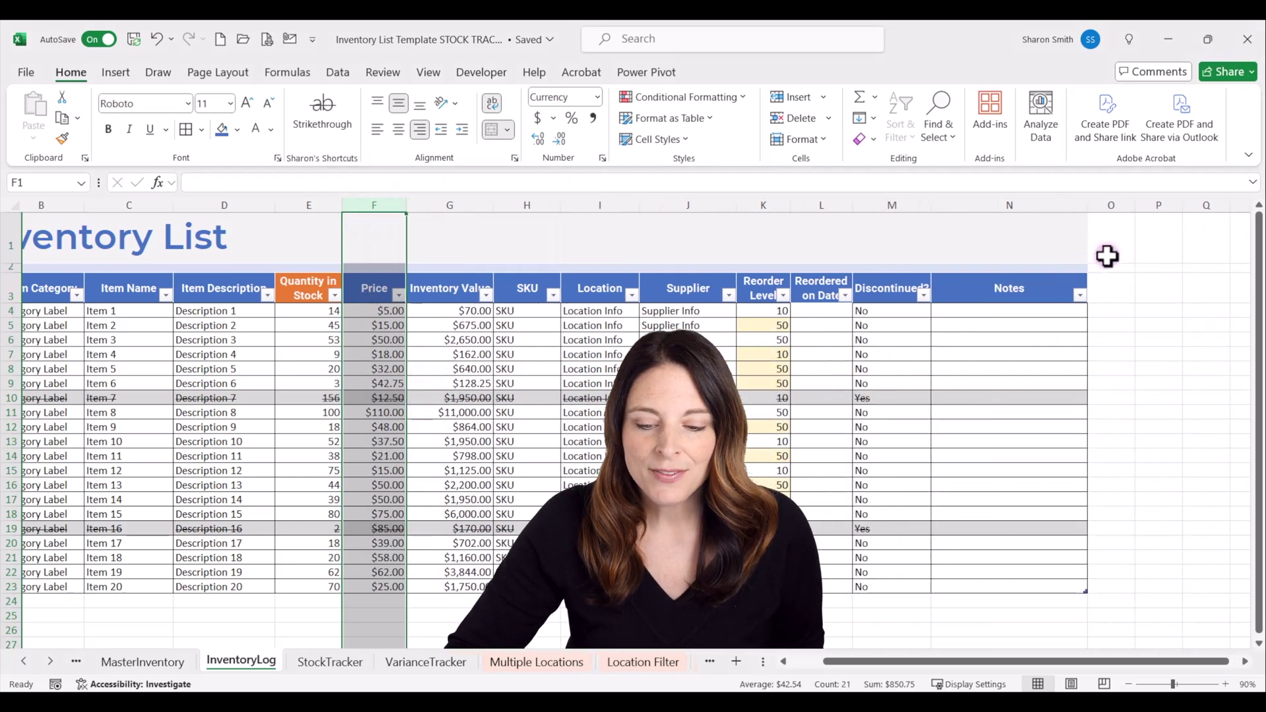
Step: Add the column headers Date in O3 and Week Number in P3, directly after the Notes column
left_click(1111, 290)
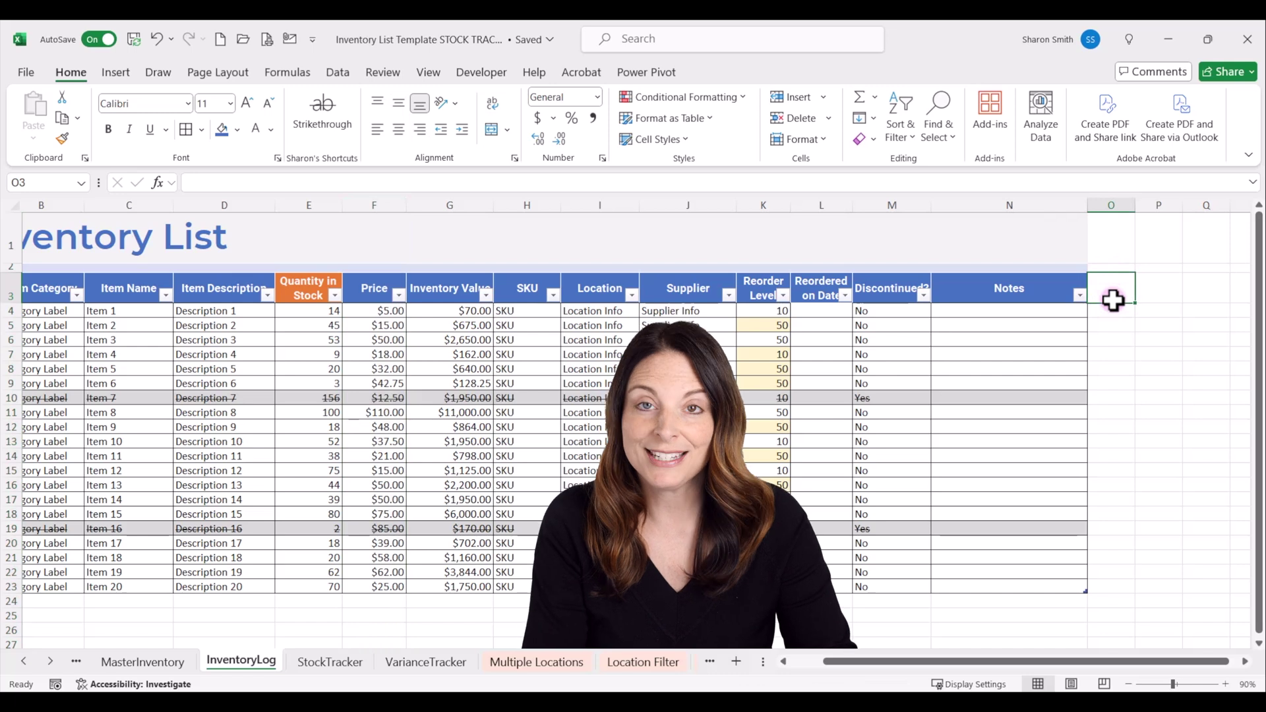
type("Date")
key("Tab")
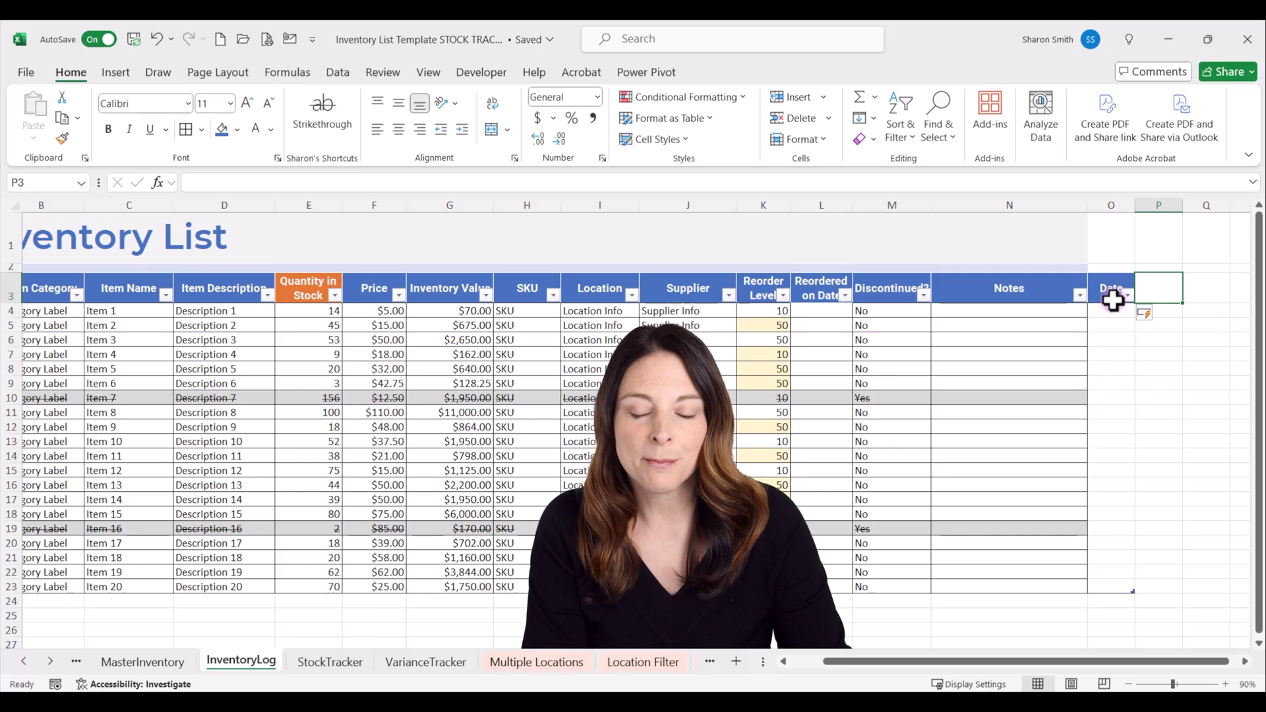
type("Week Number")
key("Return")
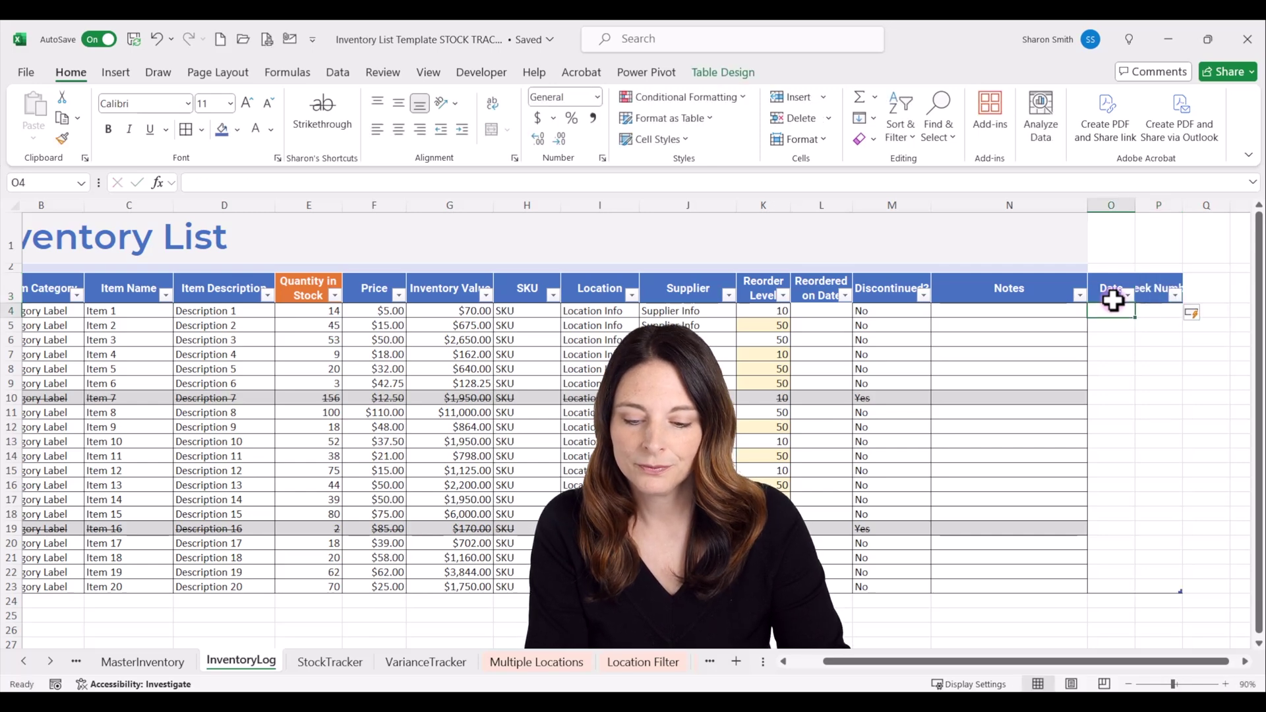
Step: Apply borders to the Date and Week Number columns through row 23 and widen both columns
left_click_drag(1119, 291, 1154, 580)
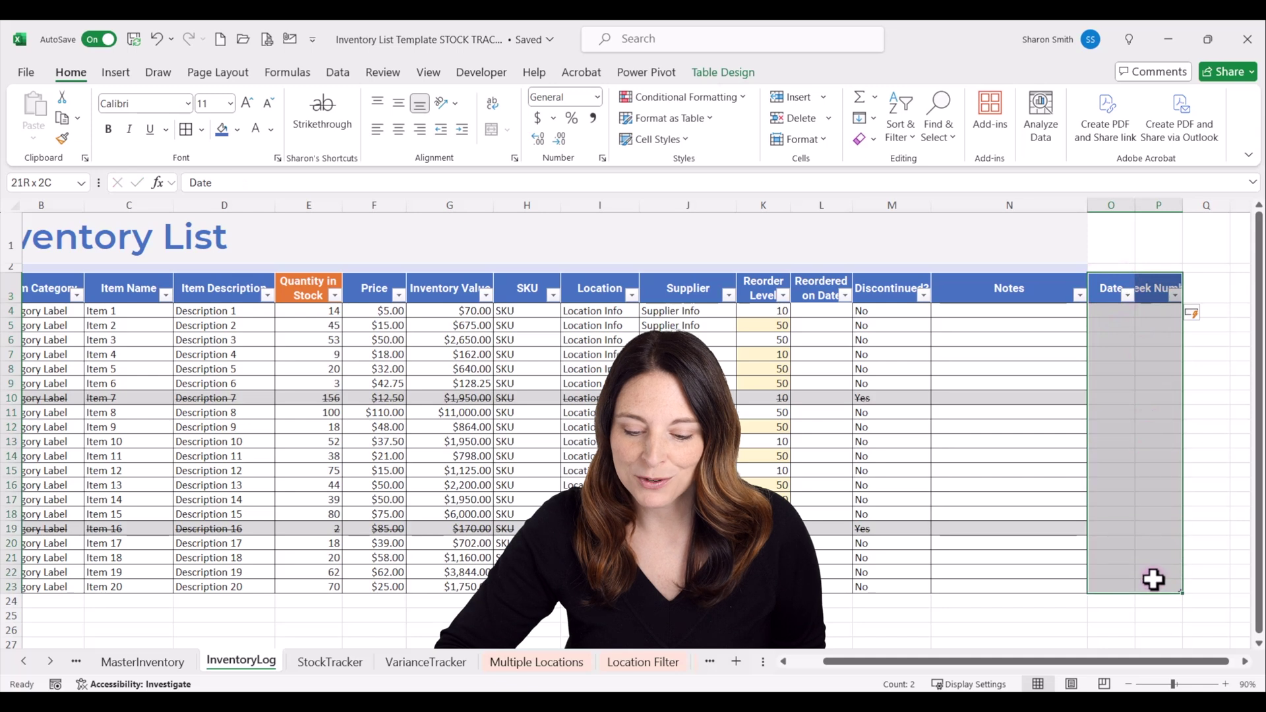
left_click(187, 130)
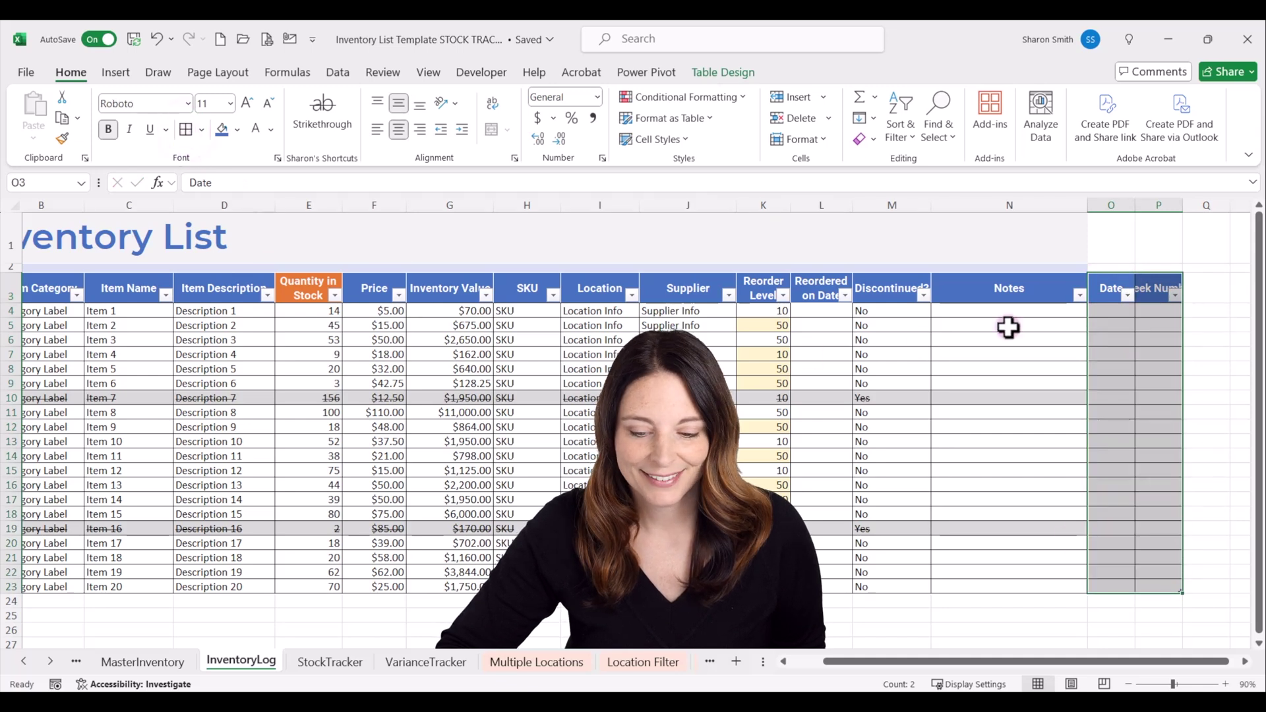
left_click_drag(1137, 203, 1151, 205)
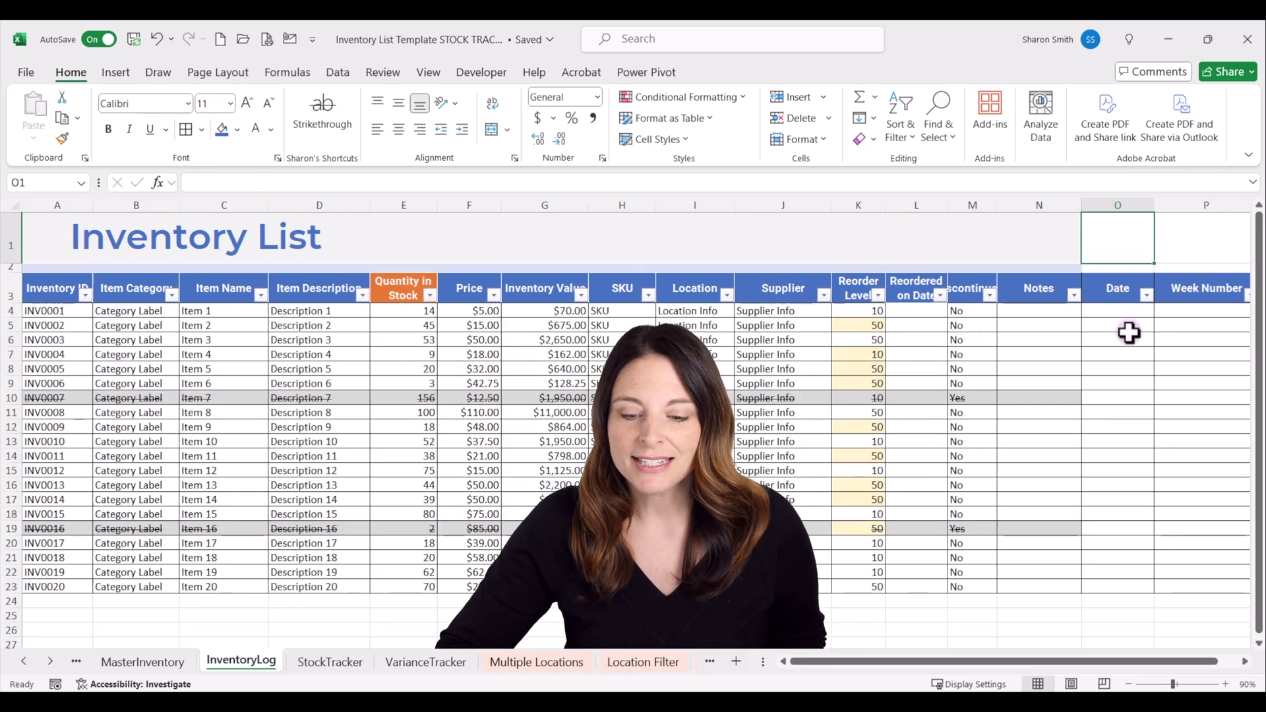
Step: Enter the date 8/23/2024 in O4 and copy it down the Date column through row 23
left_click(1117, 312)
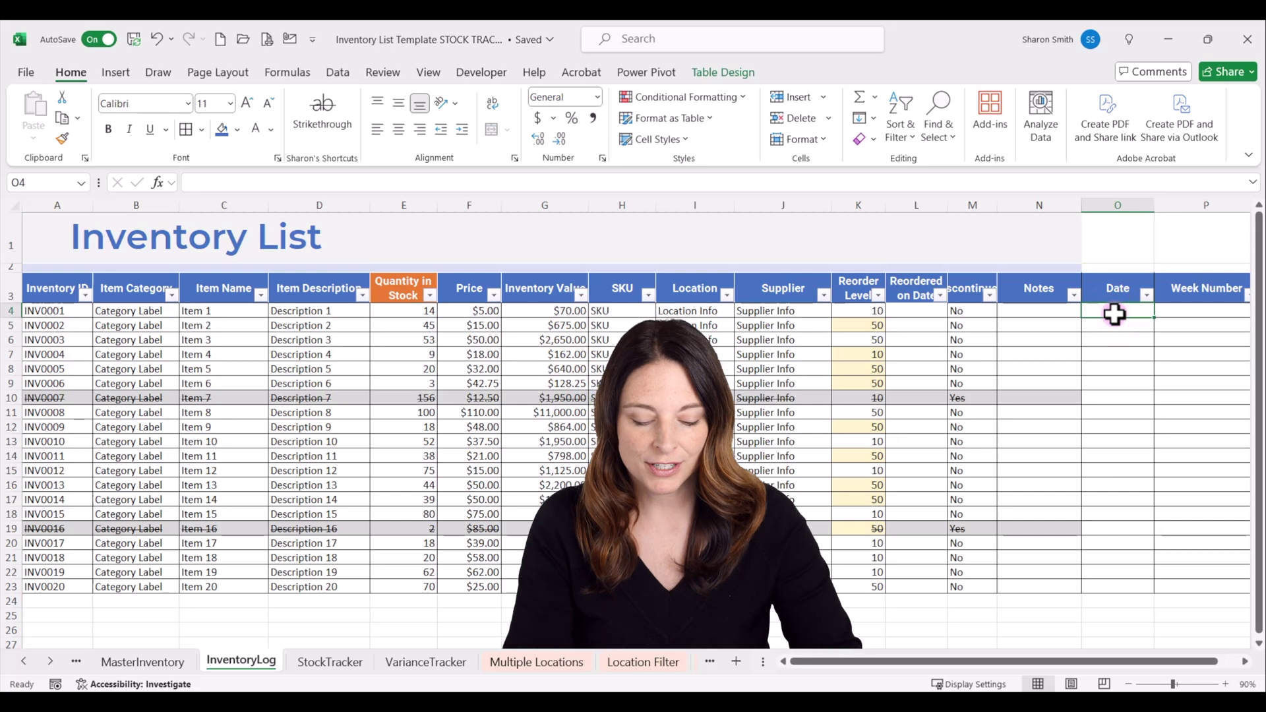
type("8")
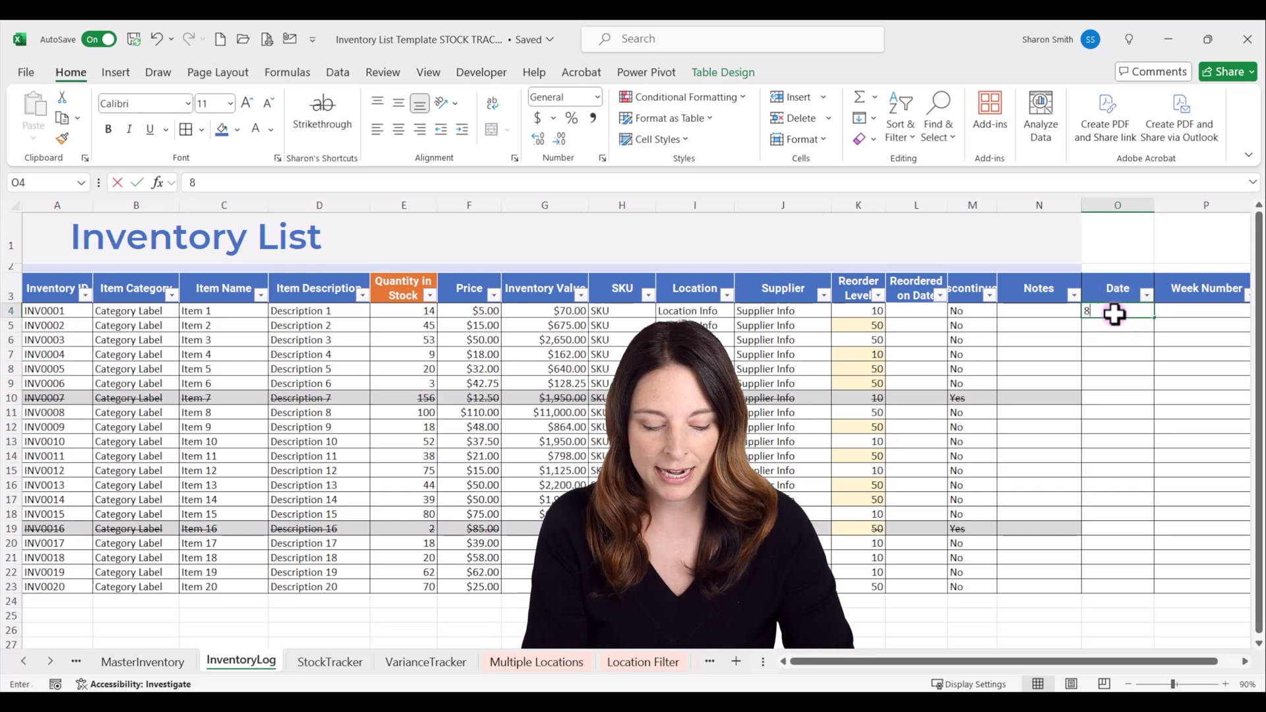
type("/23/2024")
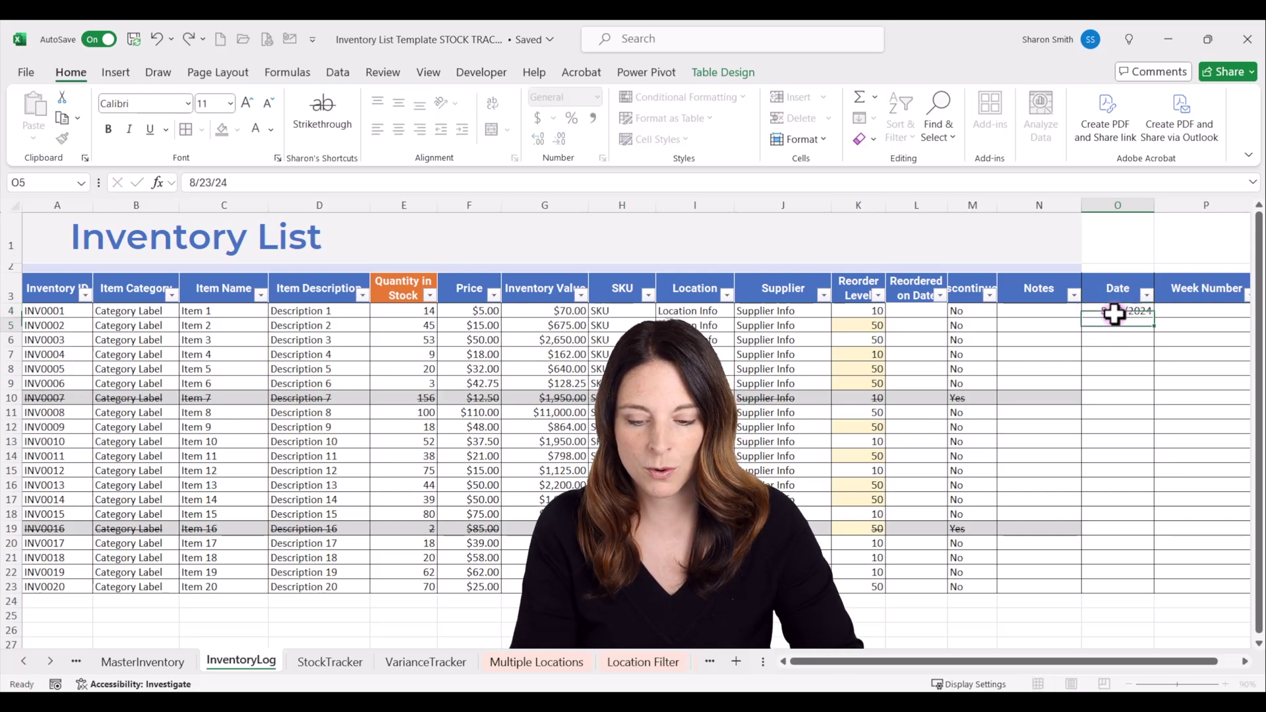
key("ctrl+Return")
key("ctrl+c")
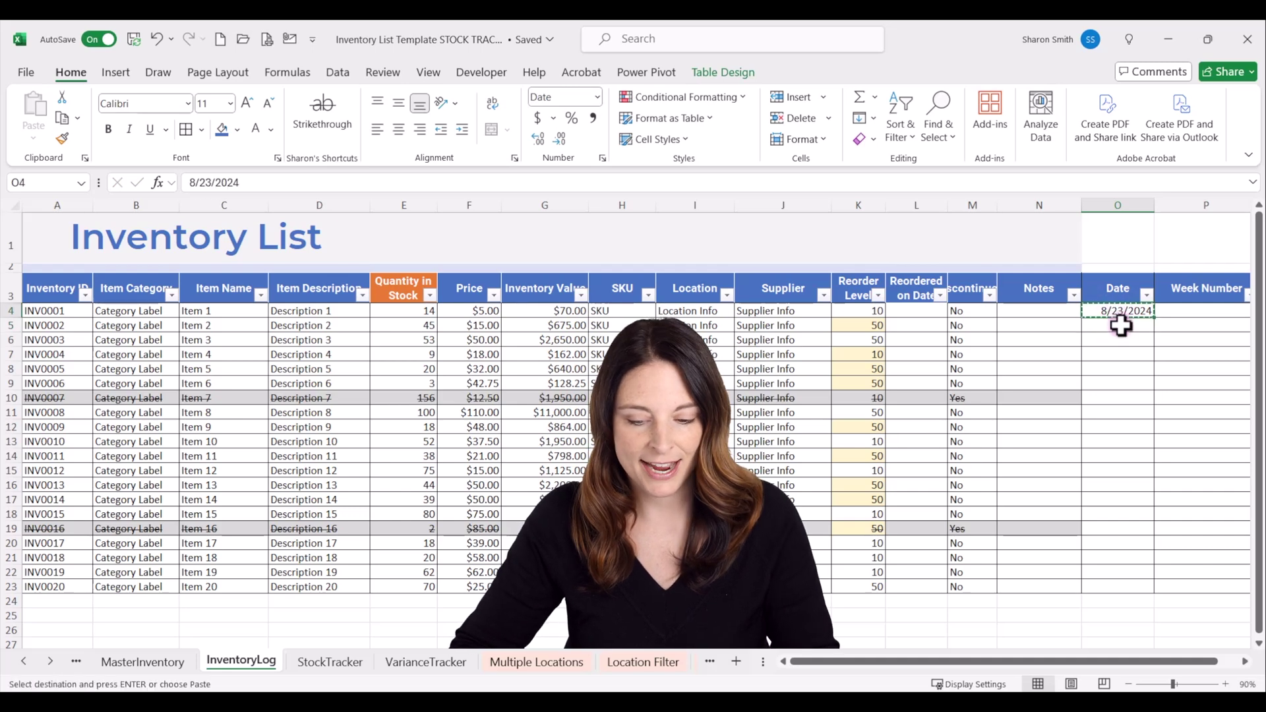
left_click_drag(1120, 325, 1119, 581)
key("ctrl+v")
key("Escape")
left_click(1111, 310)
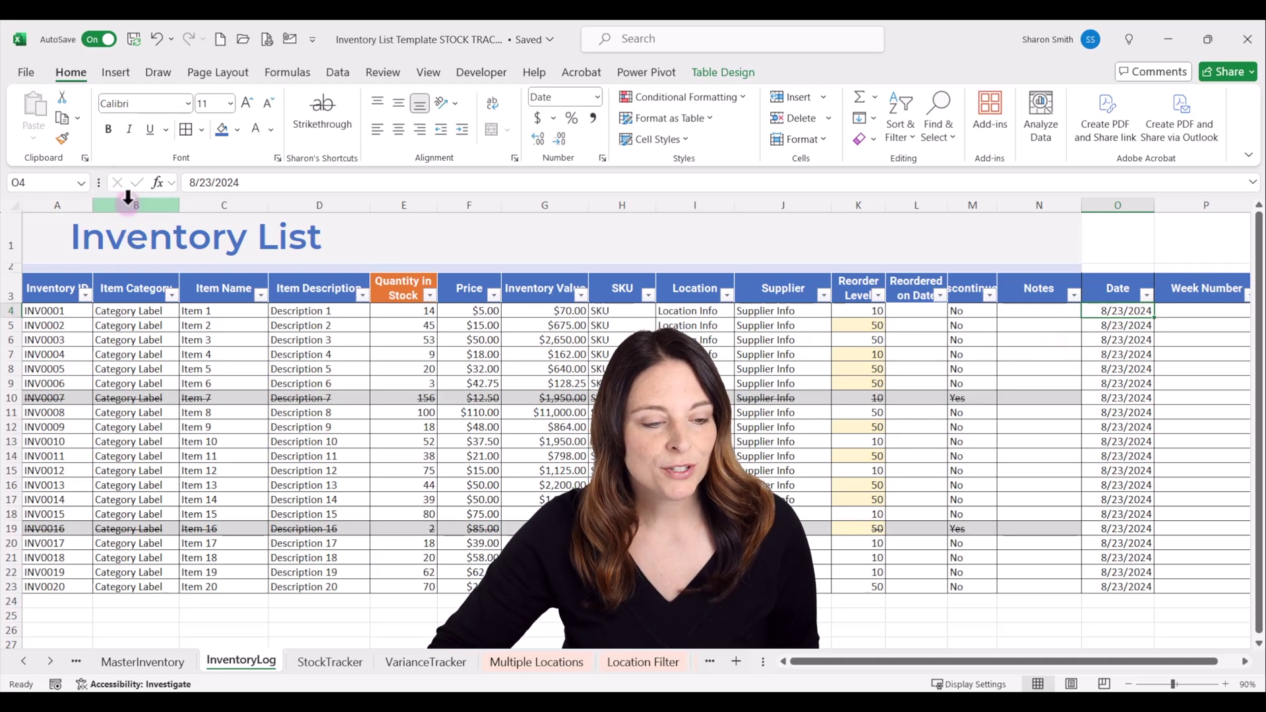
Step: Save a copy of the workbook as Inventory List Template AnalyzeData in the Excel Macro-Enabled Workbook format
left_click(25, 71)
left_click(76, 293)
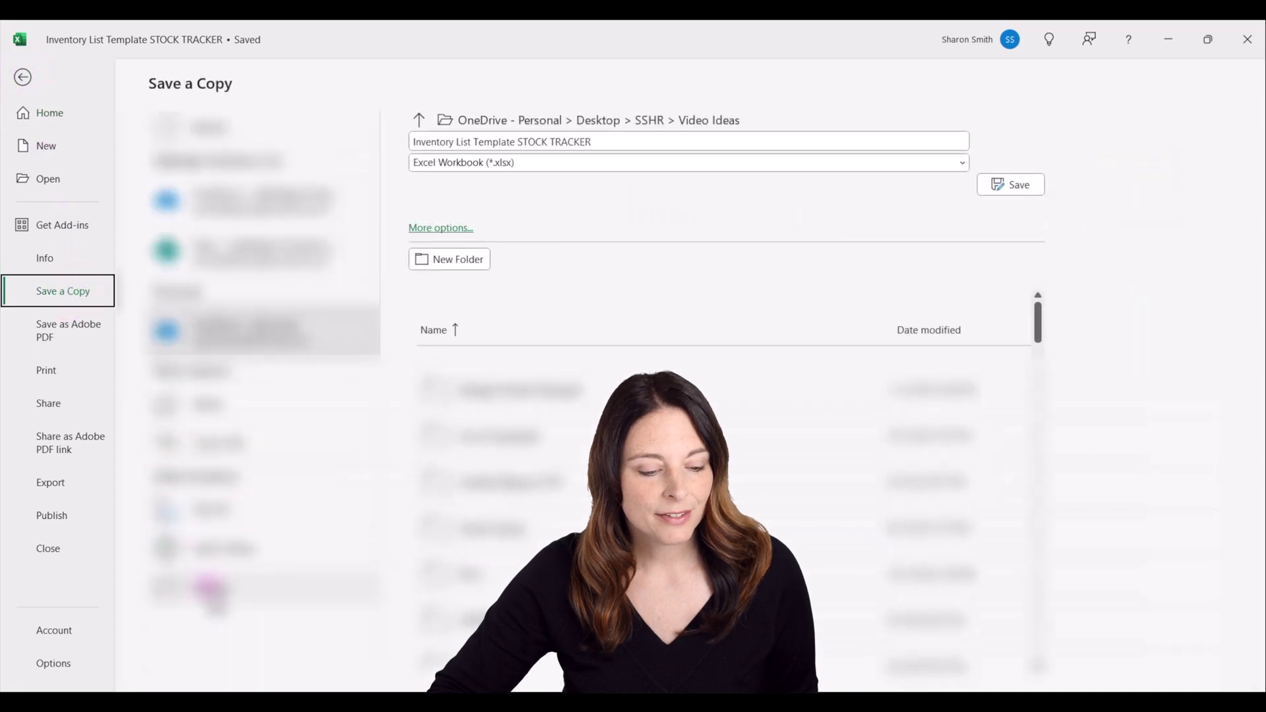
left_click(441, 228)
left_click_drag(218, 348, 292, 348)
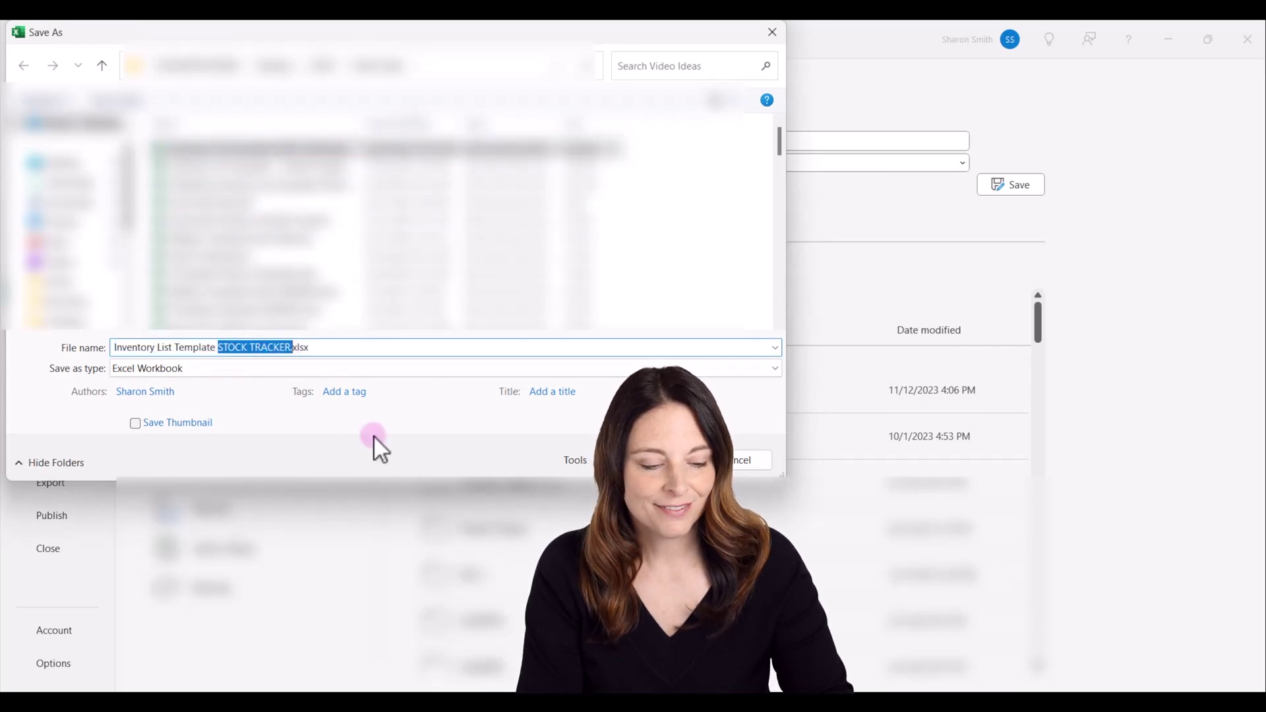
key("shift+End")
type("AnalyzeData")
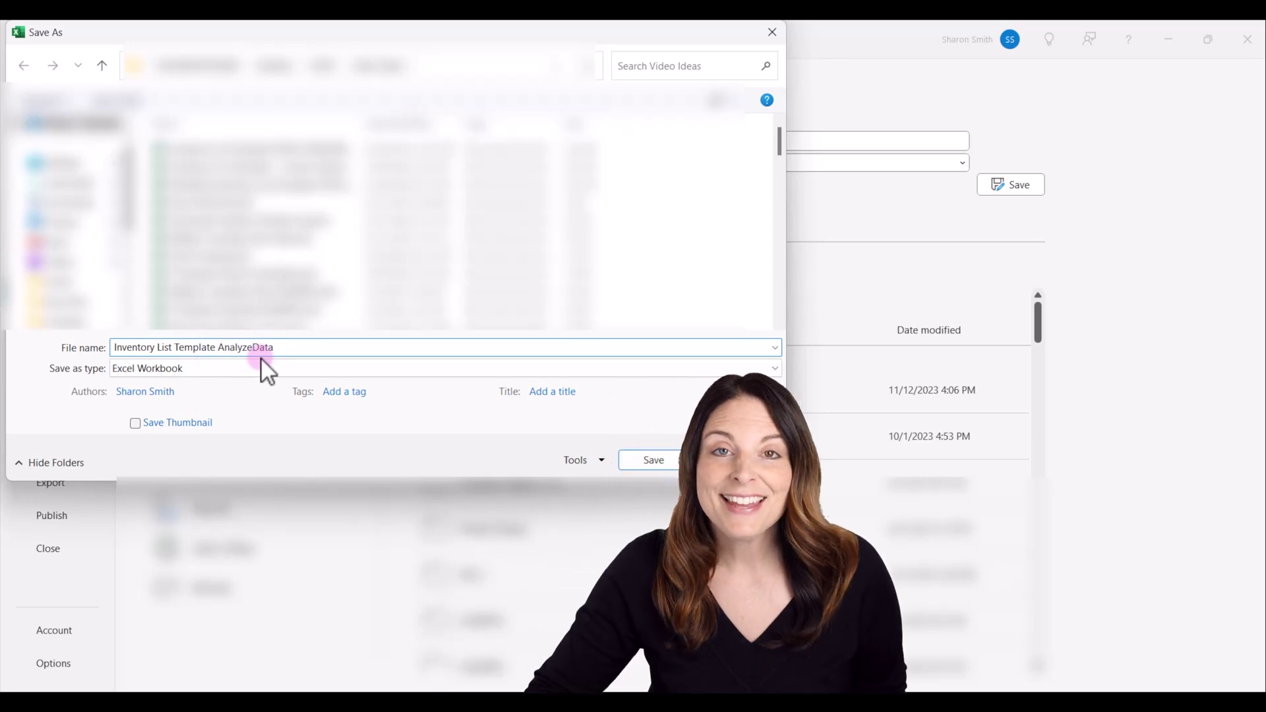
left_click(774, 368)
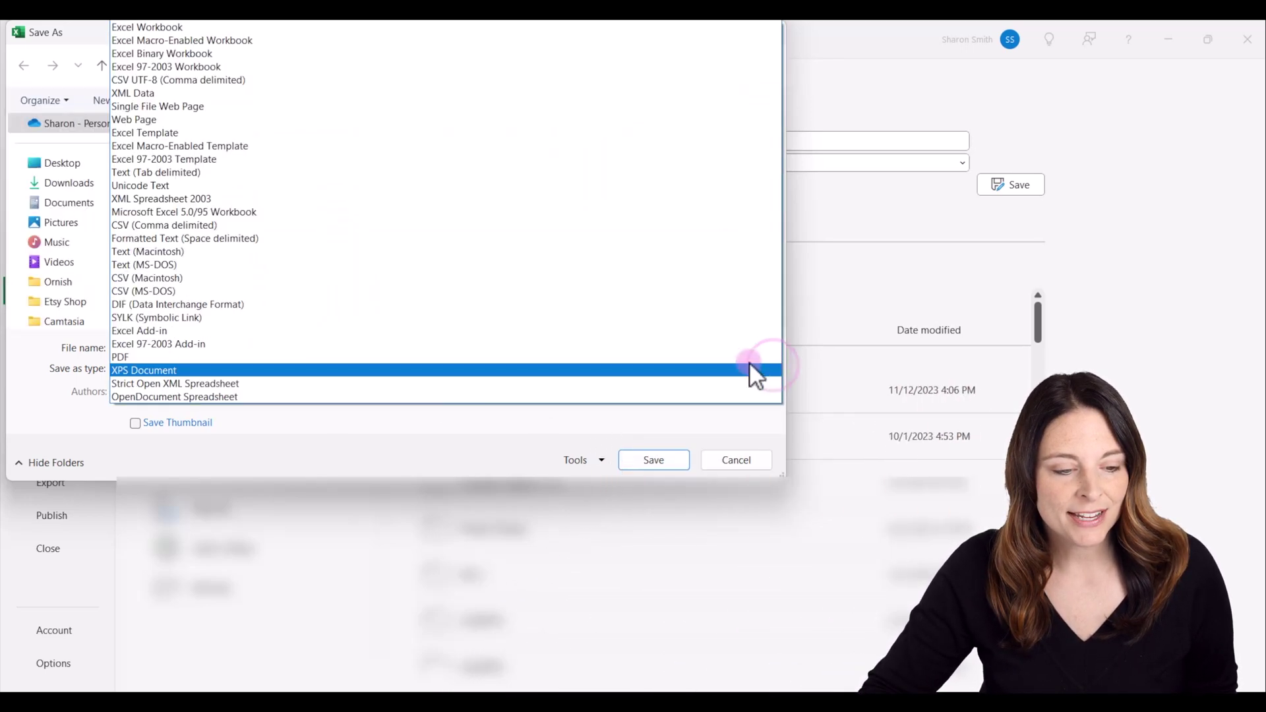
left_click(255, 39)
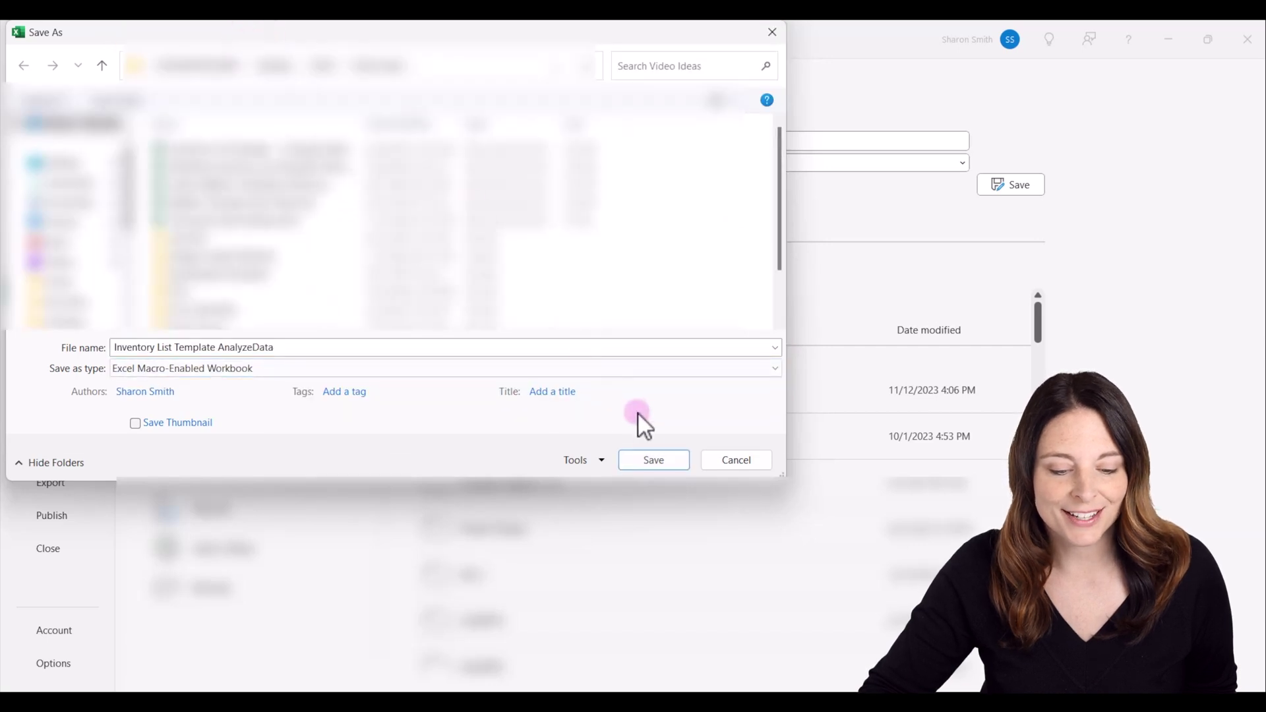
left_click(657, 461)
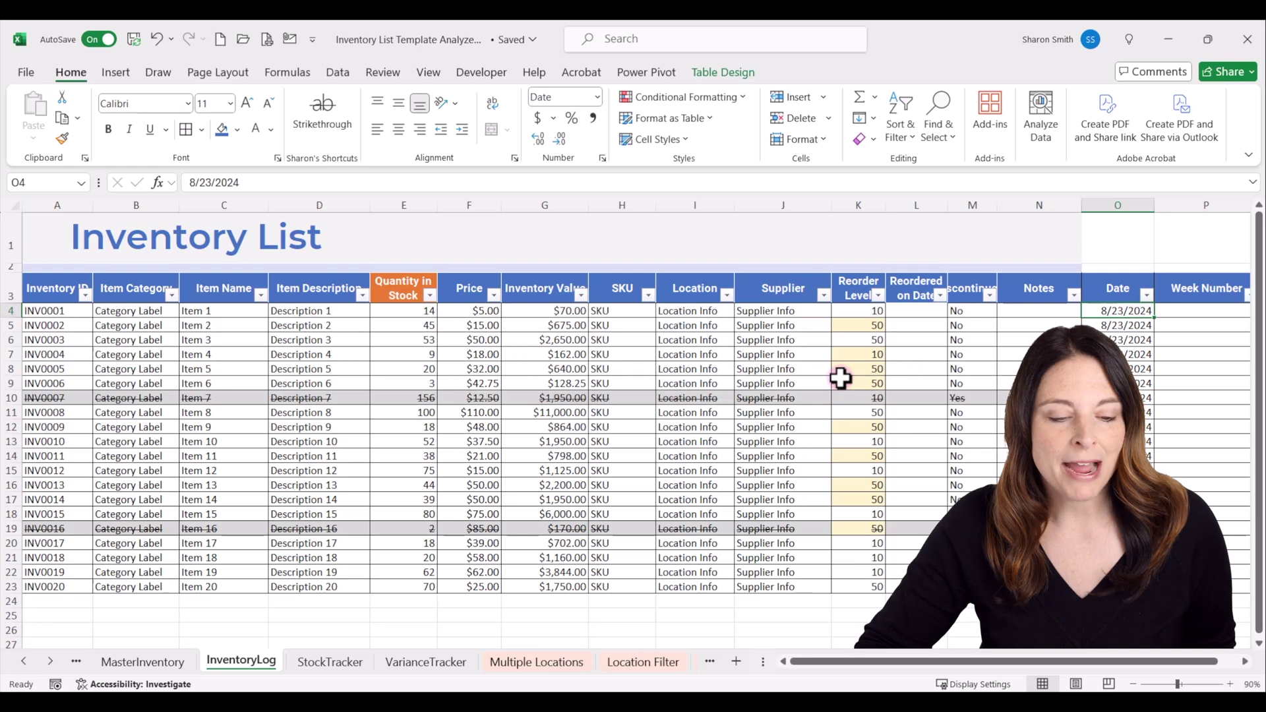
Step: In the Visual Basic editor, insert a module into the Inventory List Template AnalyzeData.xlsm project and paste the LogInventory macro code into it
left_click(483, 71)
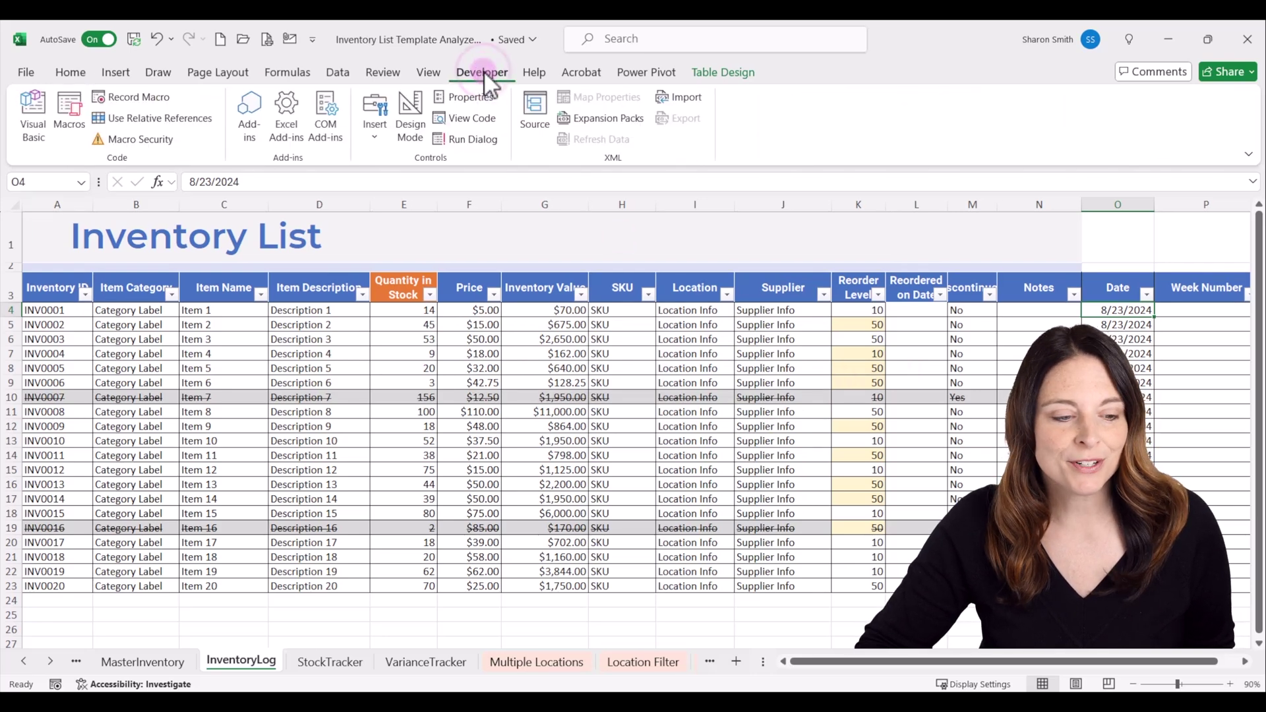
left_click(32, 140)
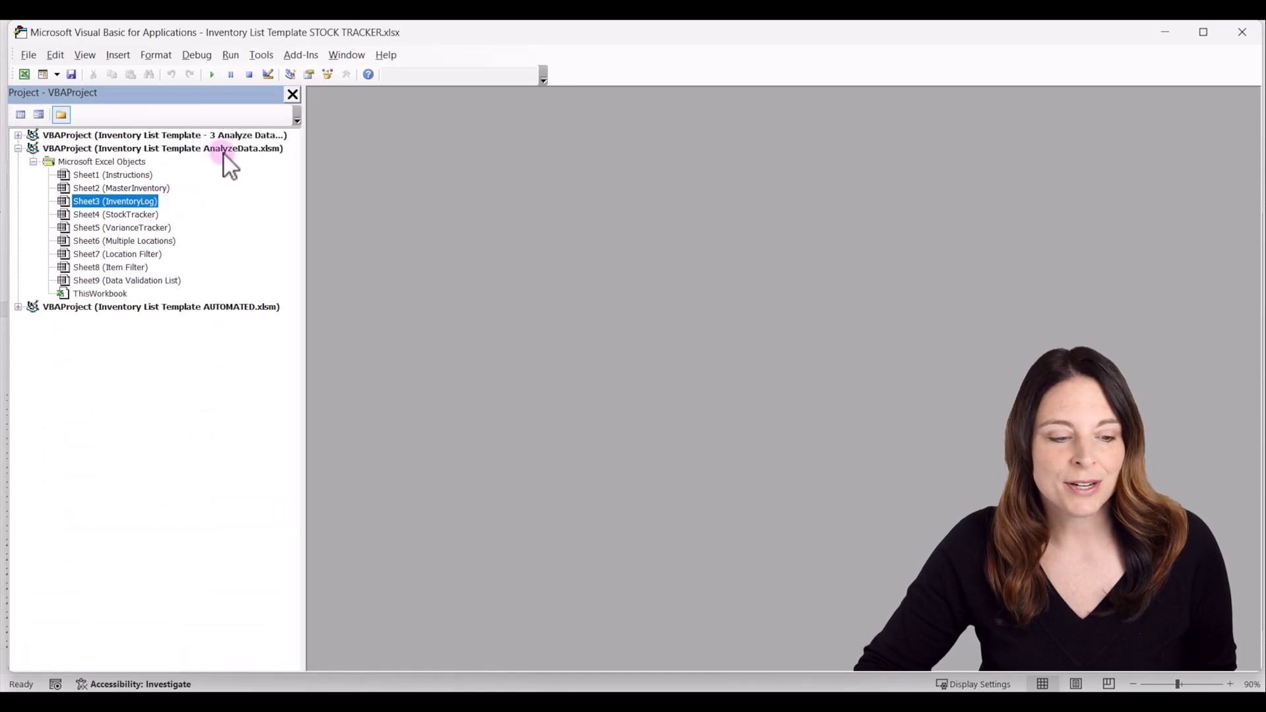
left_click(93, 293)
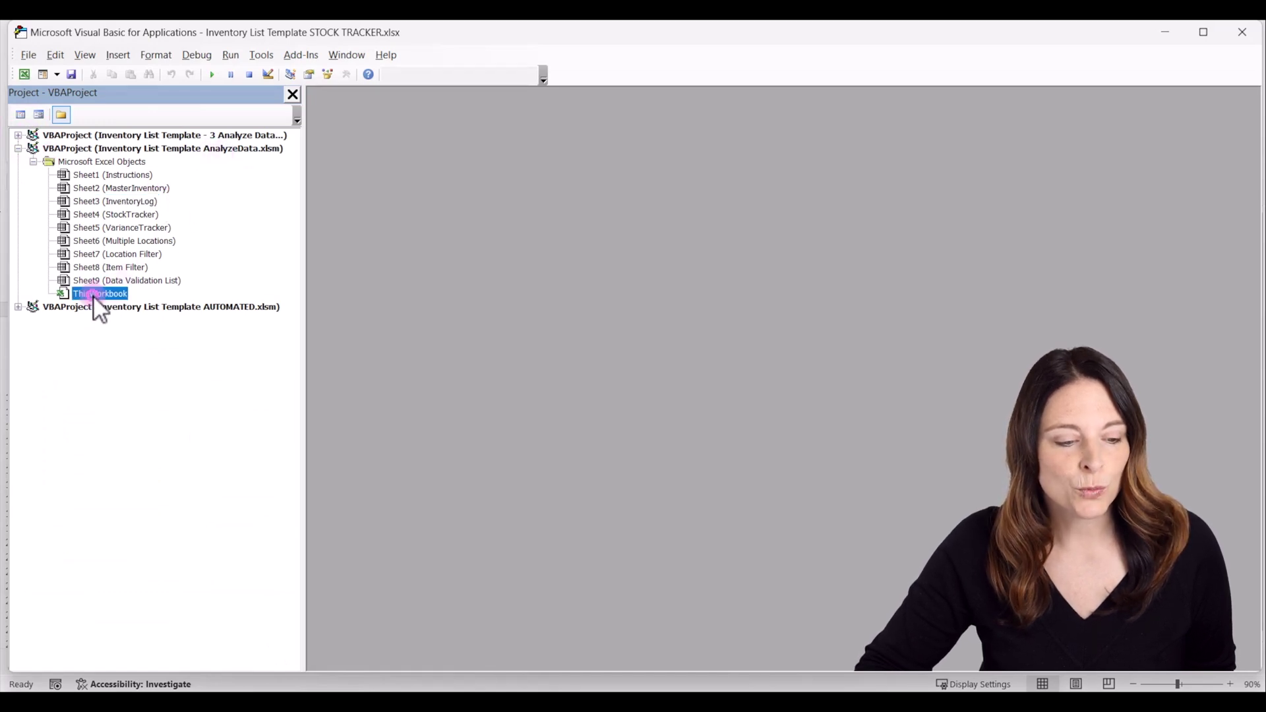
left_click(114, 58)
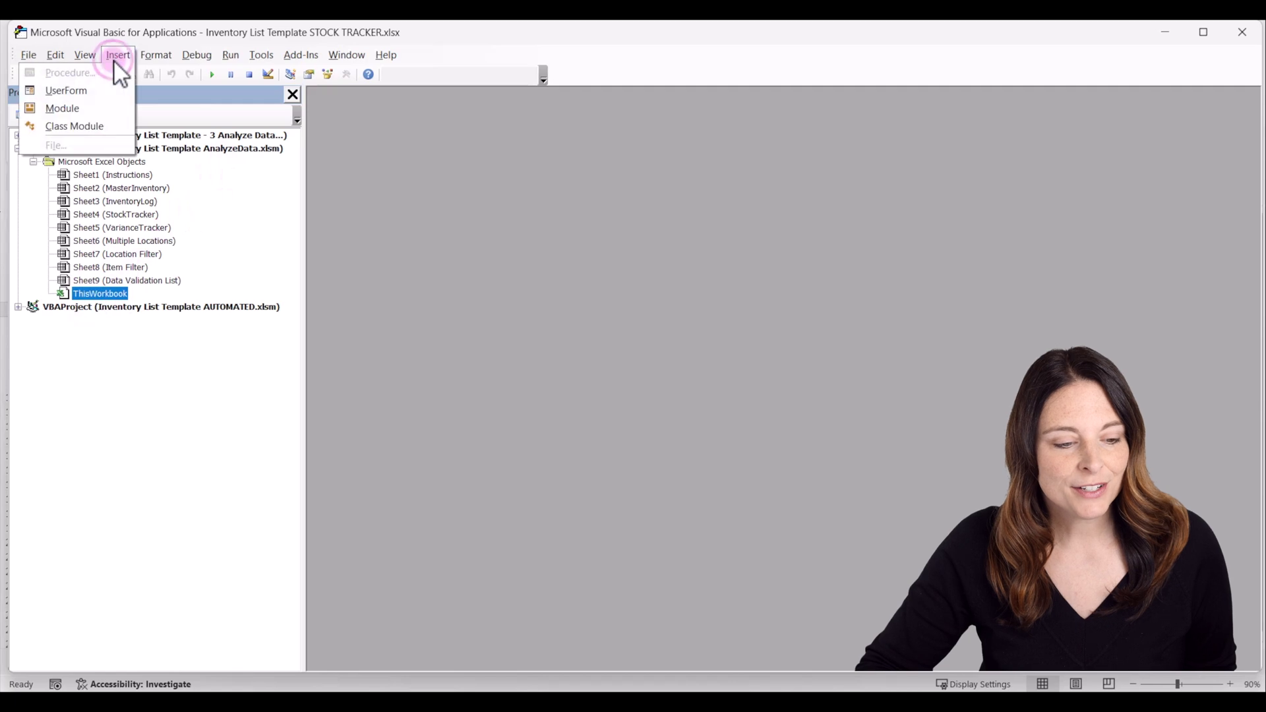
left_click(89, 109)
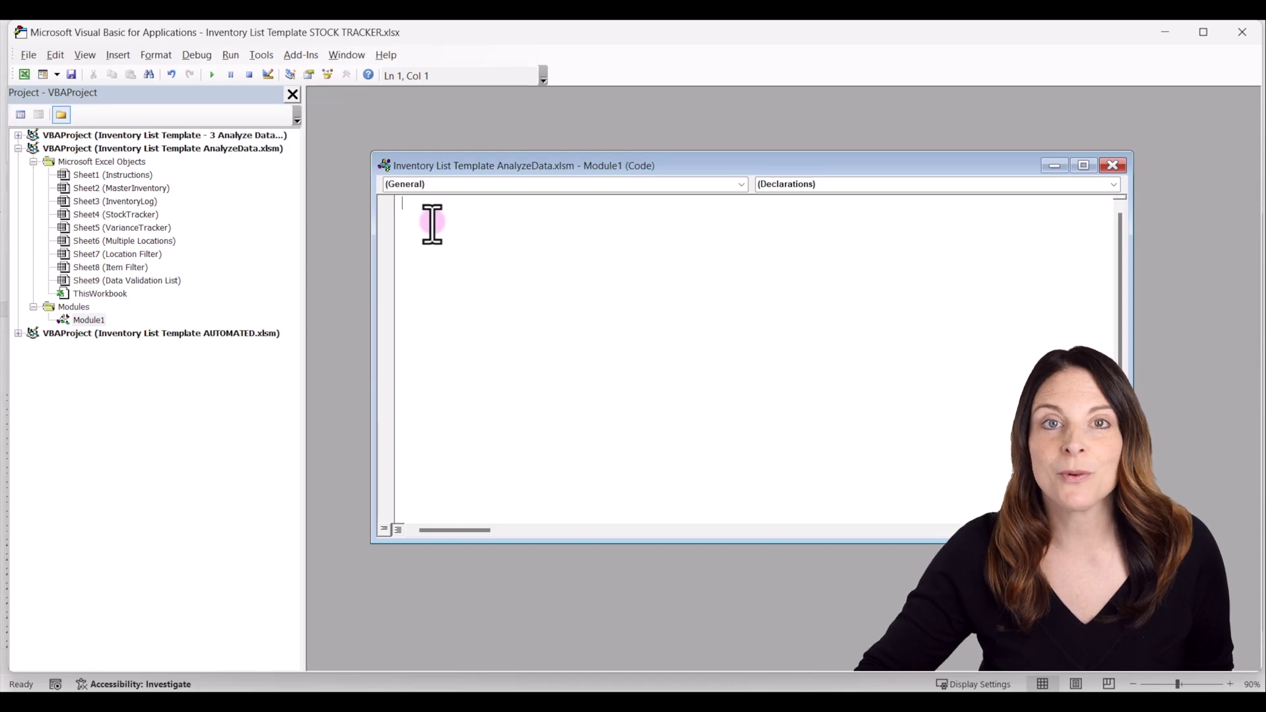
key("ctrl+v")
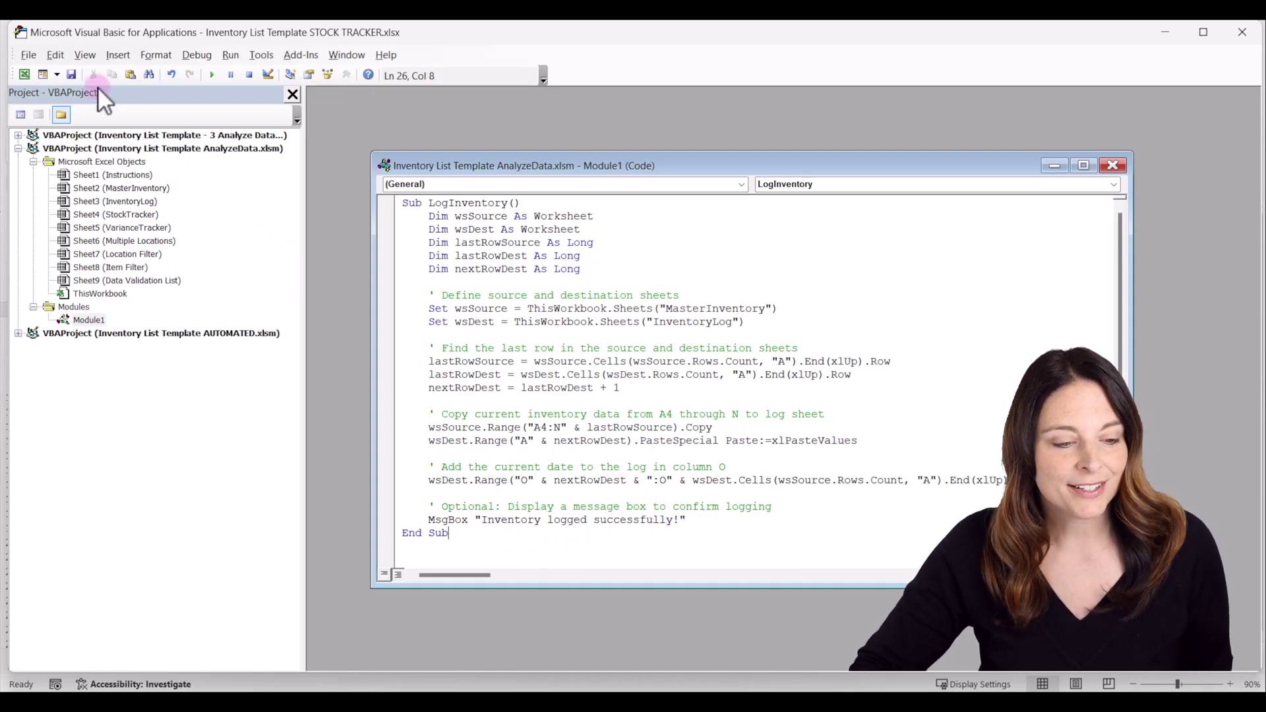
Step: Save the project containing the LogInventory macro and close the Visual Basic editor
left_click(72, 73)
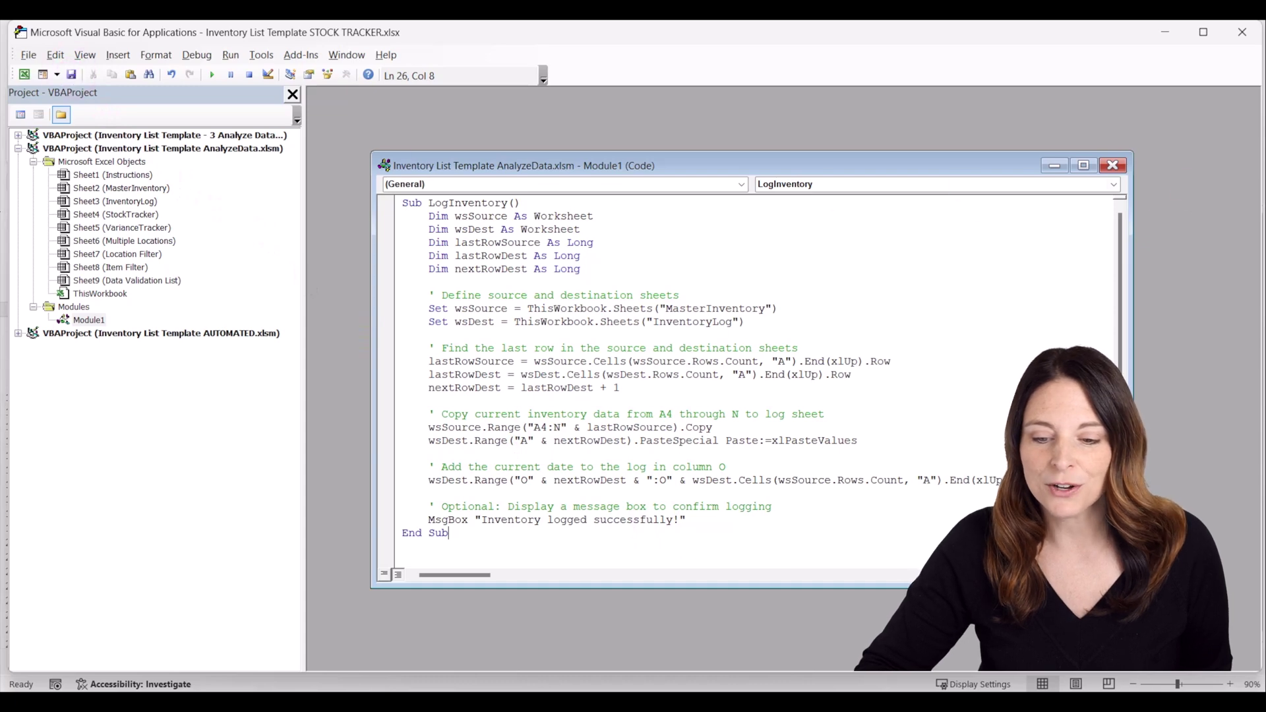
left_click(1245, 33)
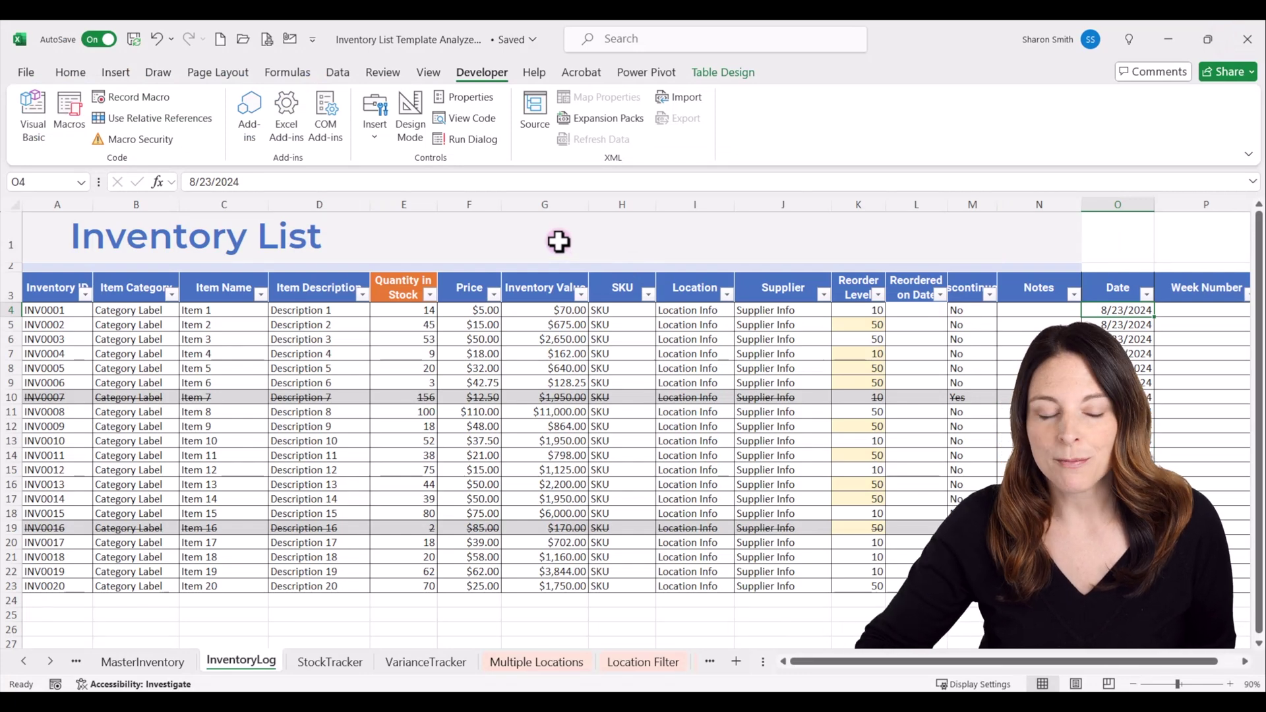
Step: Draw a rounded rectangle about 0.44" high and 1.61" wide beside the Inventory List title and label it "Log Inventory"
left_click(473, 238)
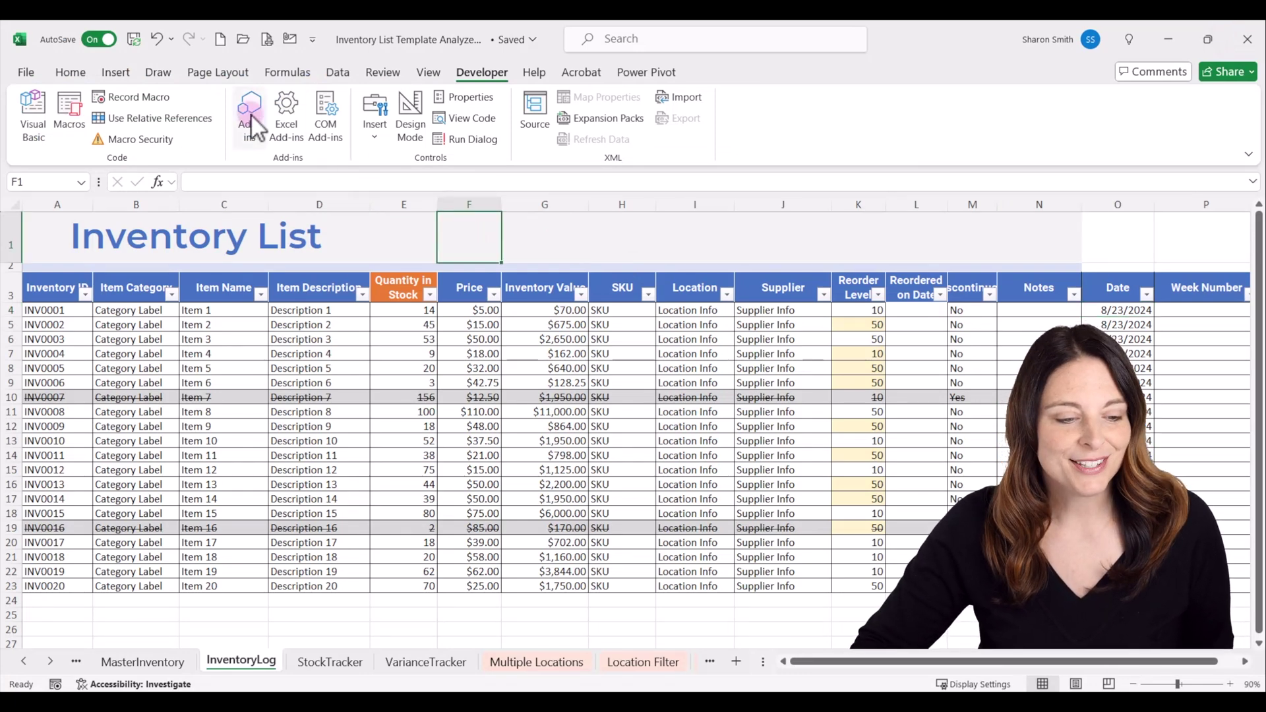
left_click(128, 70)
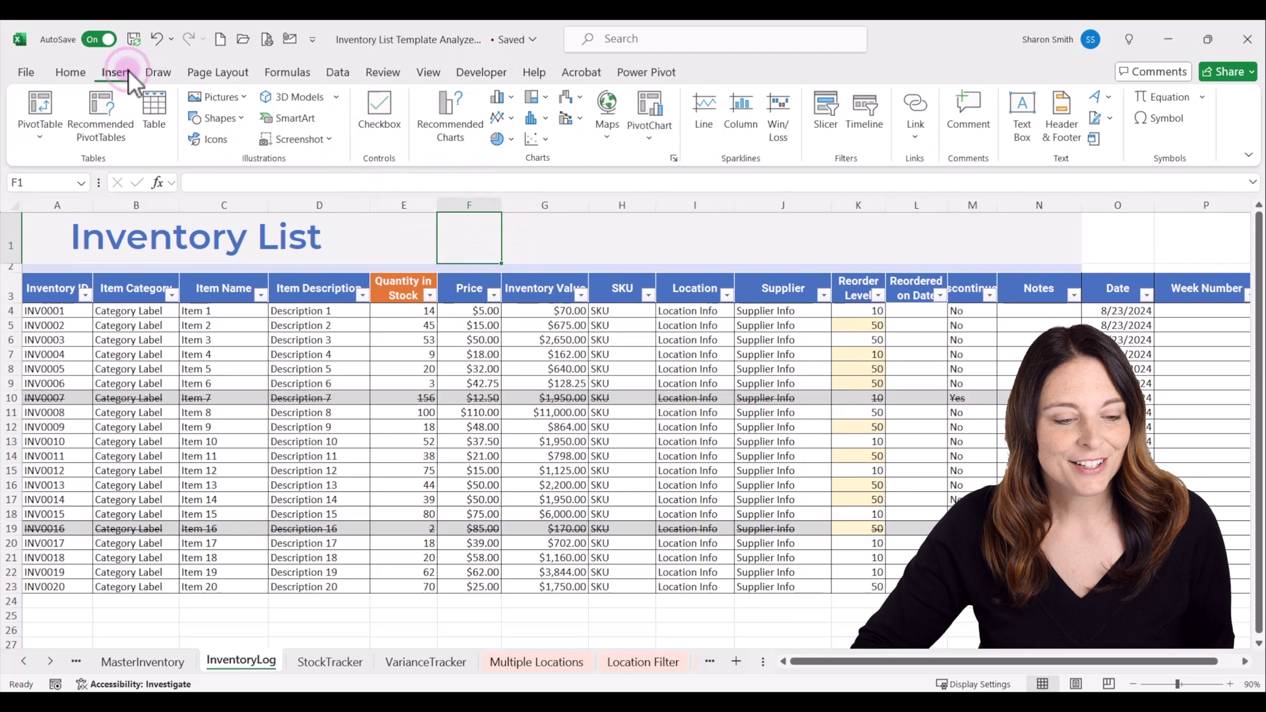
left_click(240, 117)
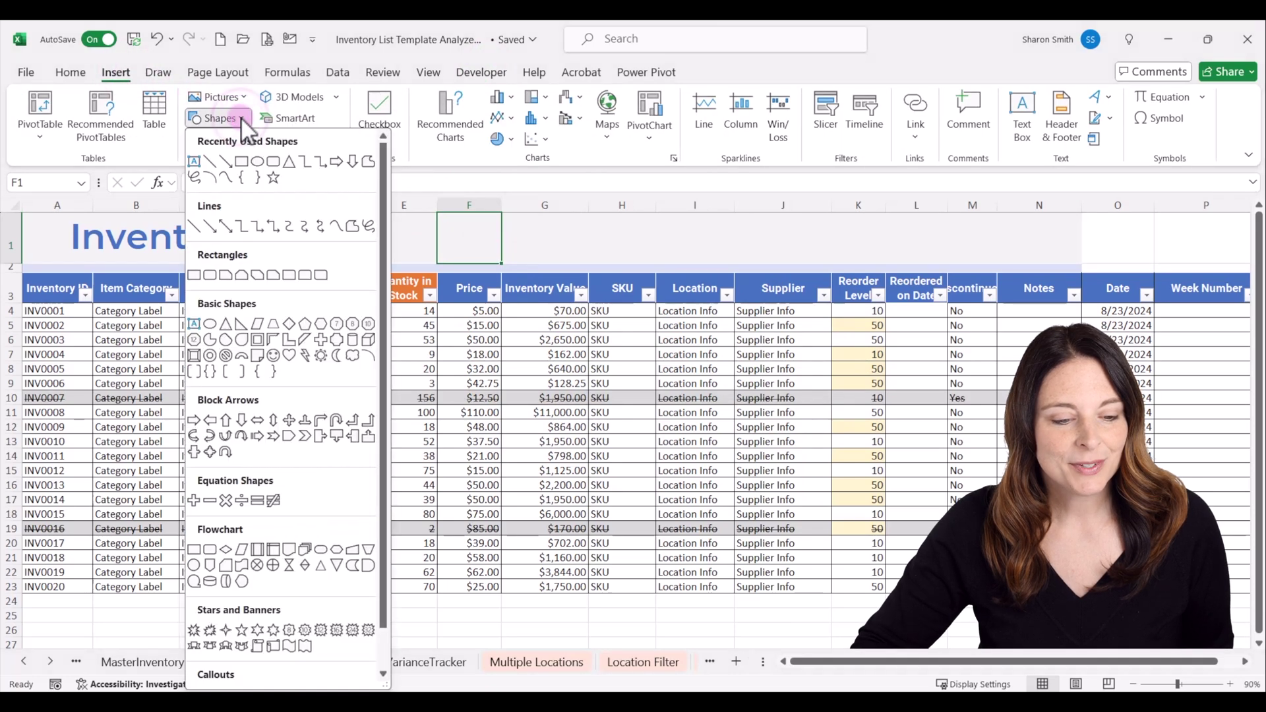
left_click(270, 160)
mouse_move(523, 226)
left_mouse_down()
mouse_move(695, 251)
mouse_move(637, 256)
left_mouse_up()
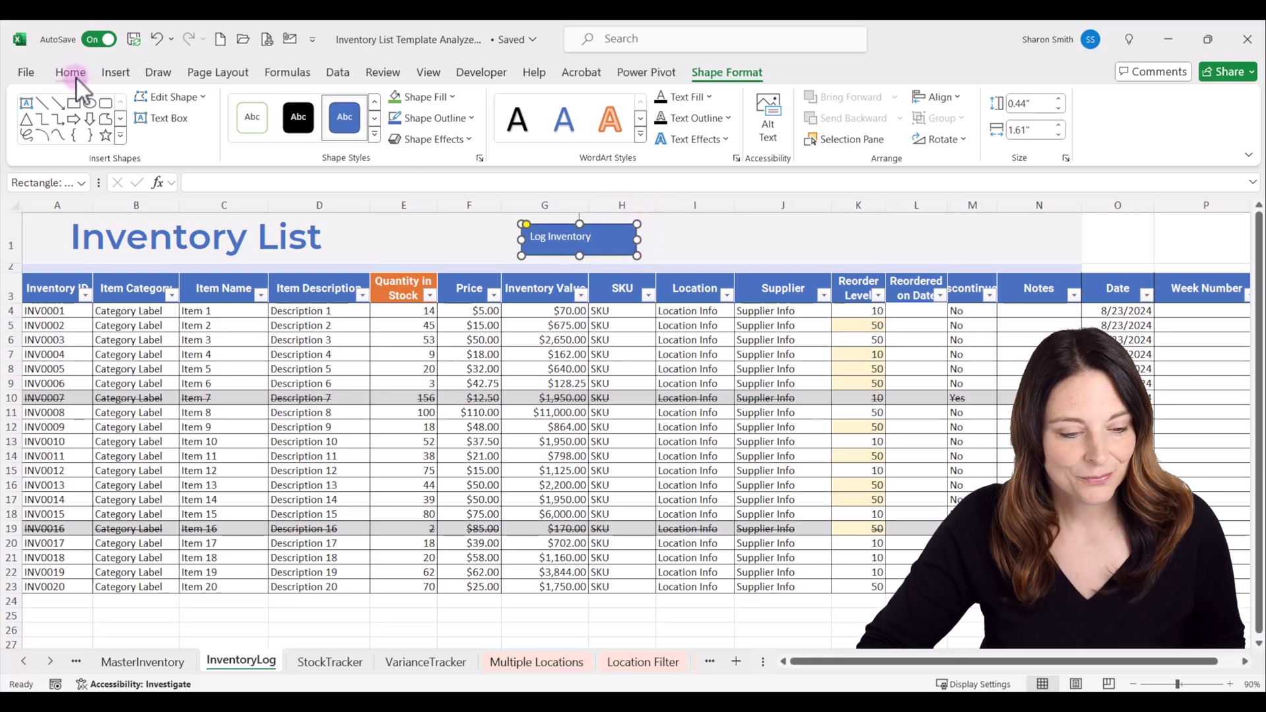
Step: Format the Log Inventory shape with bold, centered 14-point text and a green fill
left_click(70, 72)
left_click(110, 129)
left_click(248, 102)
left_click(222, 129)
Step: Assign this workbook's LogInventory macro to the green Log Inventory shape and deselect the shape
left_click(604, 229)
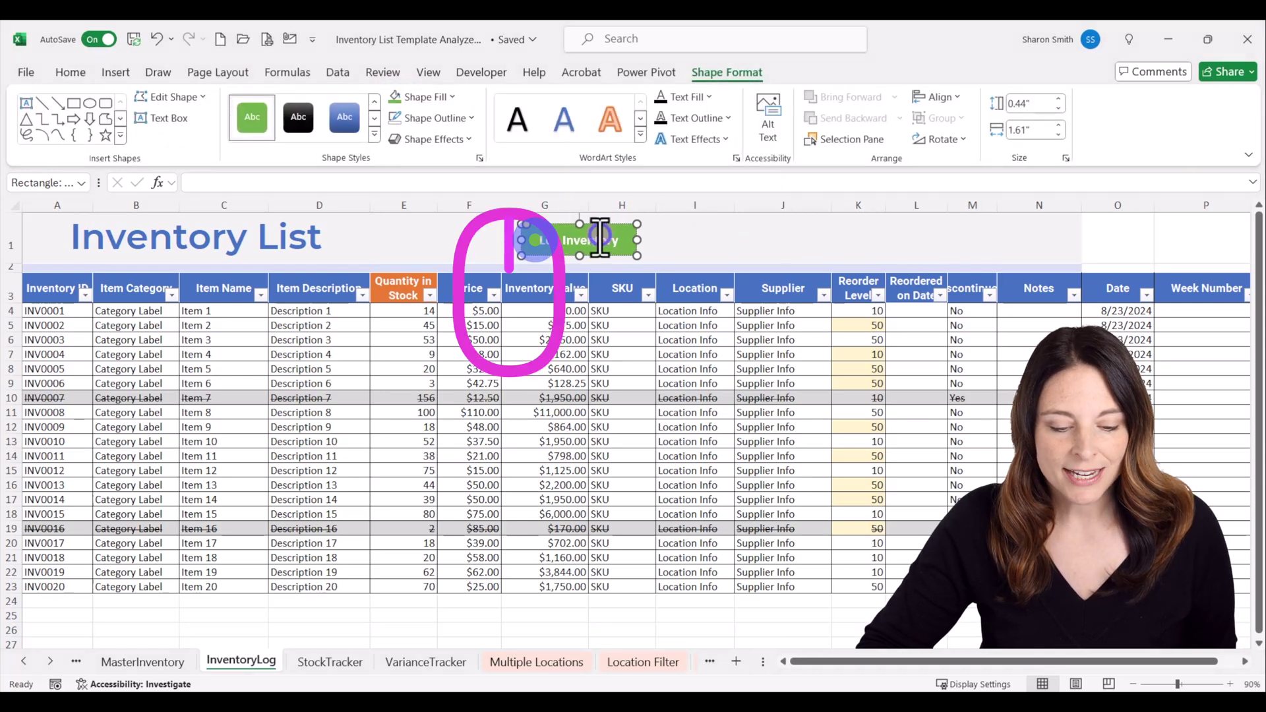
right_click(605, 232)
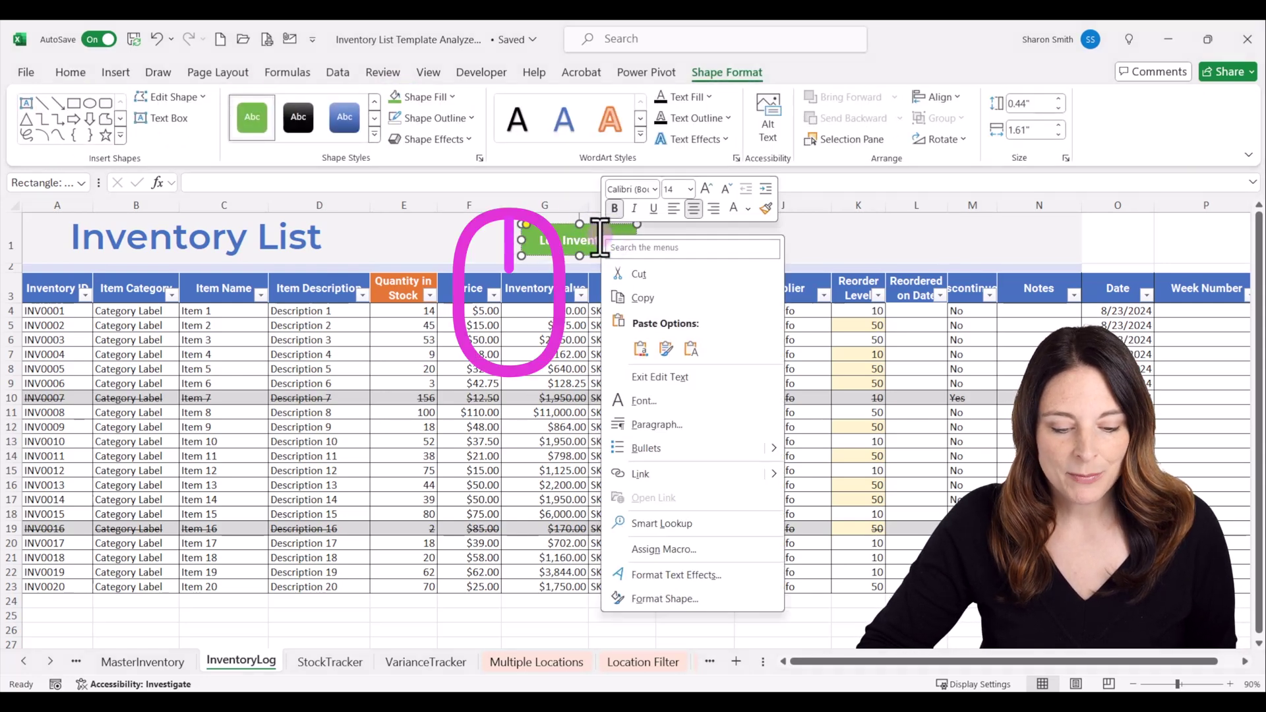
left_click(695, 552)
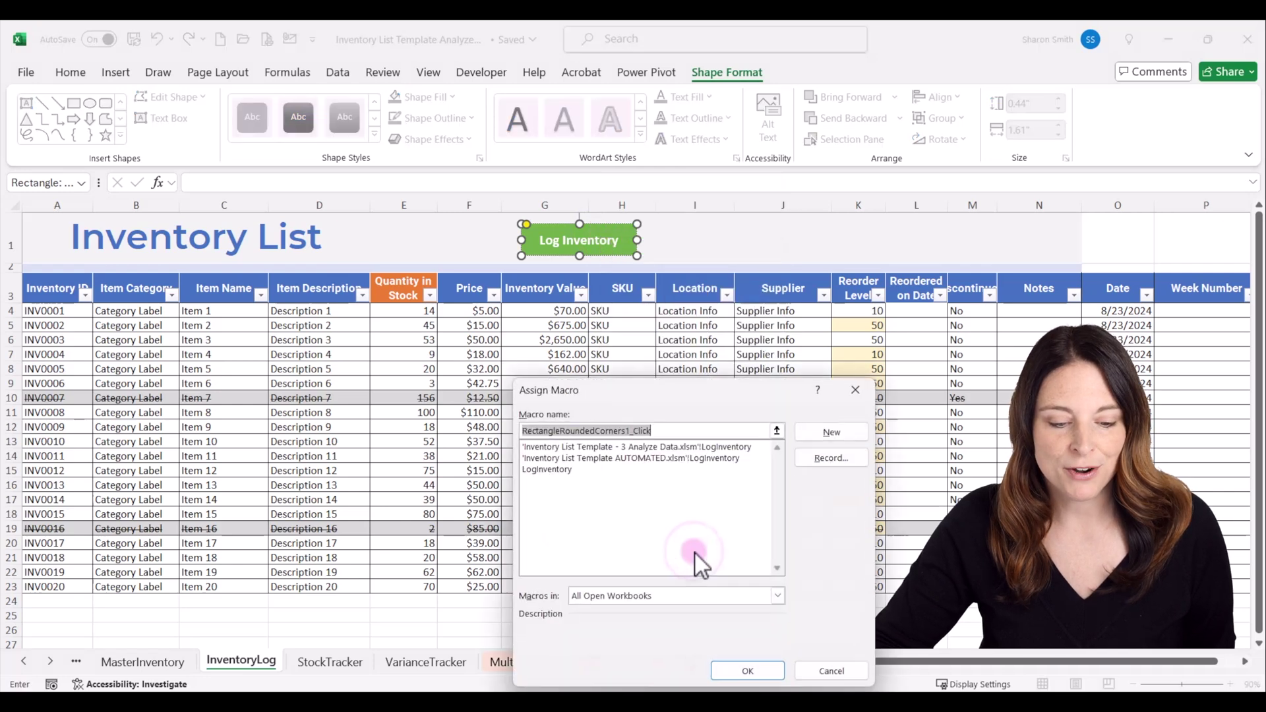
left_click(546, 471)
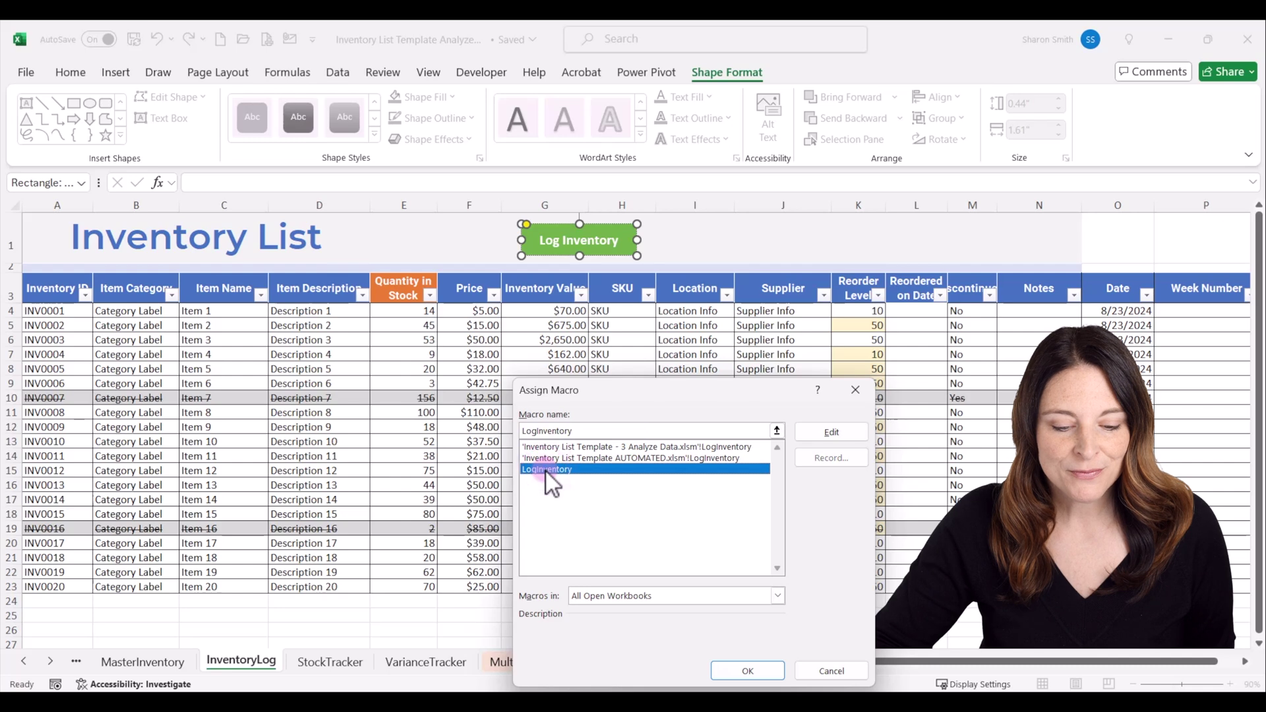
left_click(748, 671)
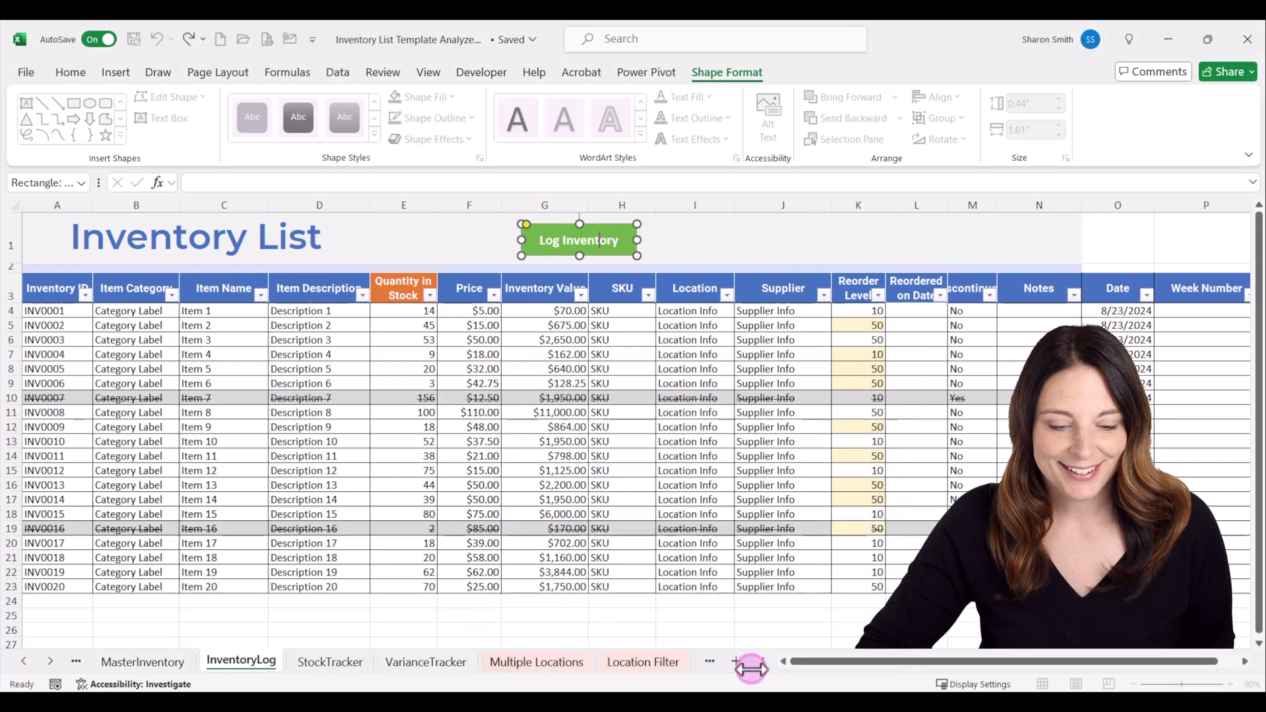
key("Escape")
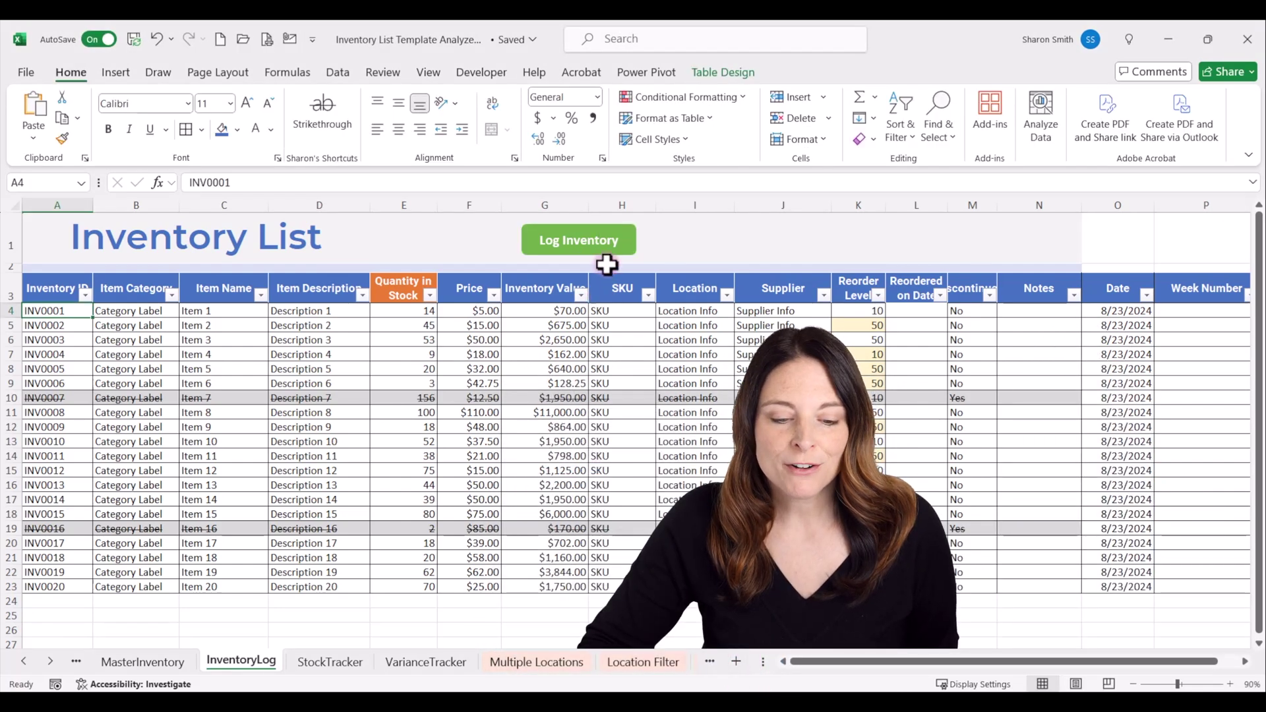
Step: Run the macro with the Log Inventory button, dismiss its message, and check the dates of the new entries in O24:O43
left_click(596, 243)
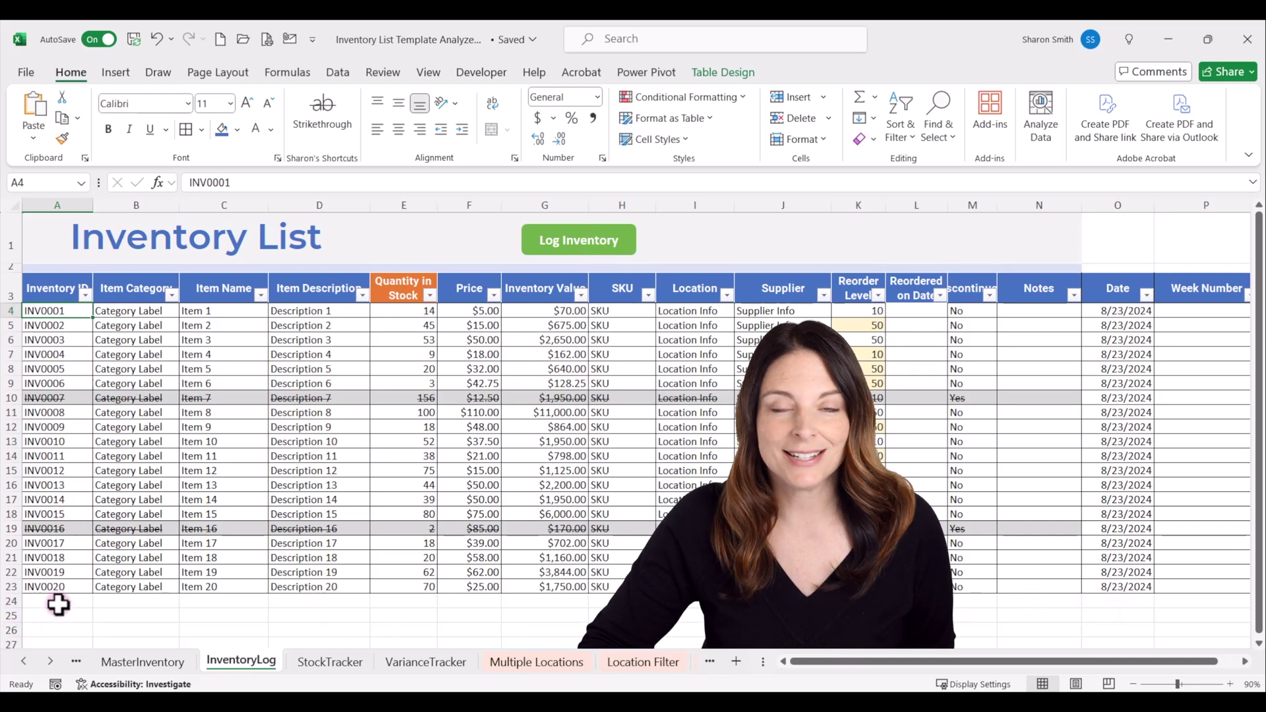
left_click(589, 240)
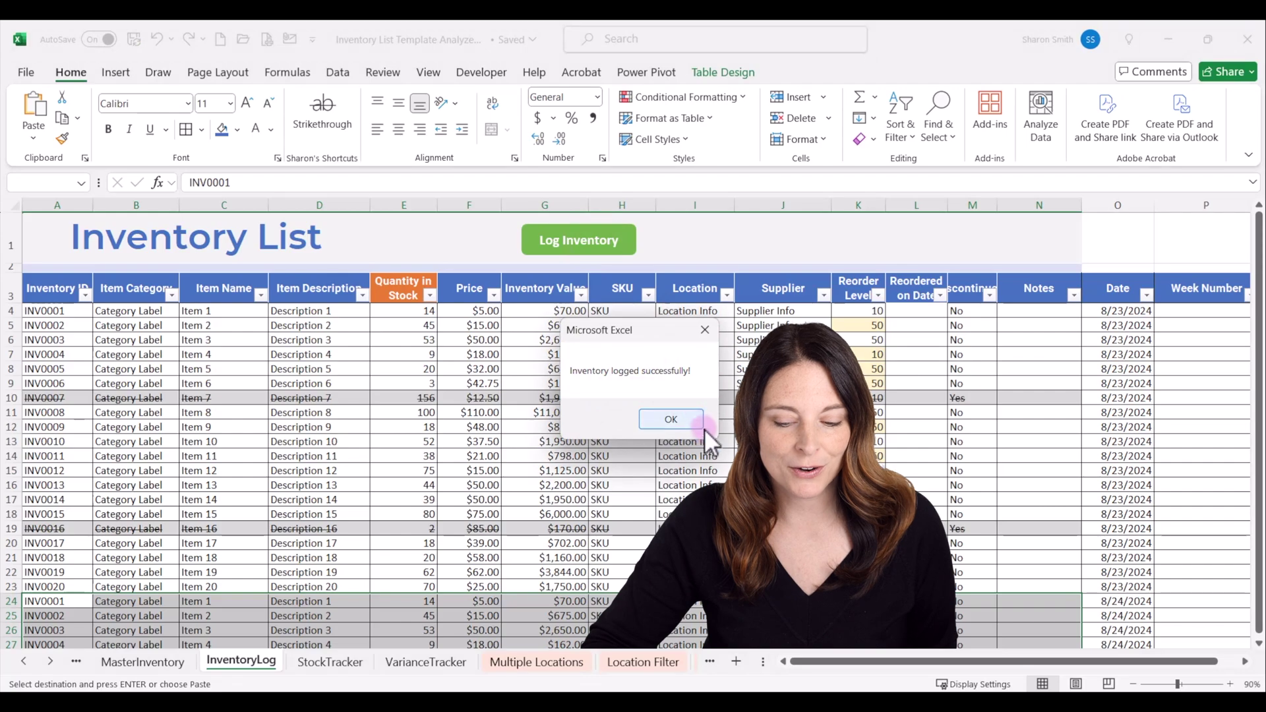
left_click(679, 421)
scroll(531, 430, "down", 1)
scroll(531, 430, "down", 4)
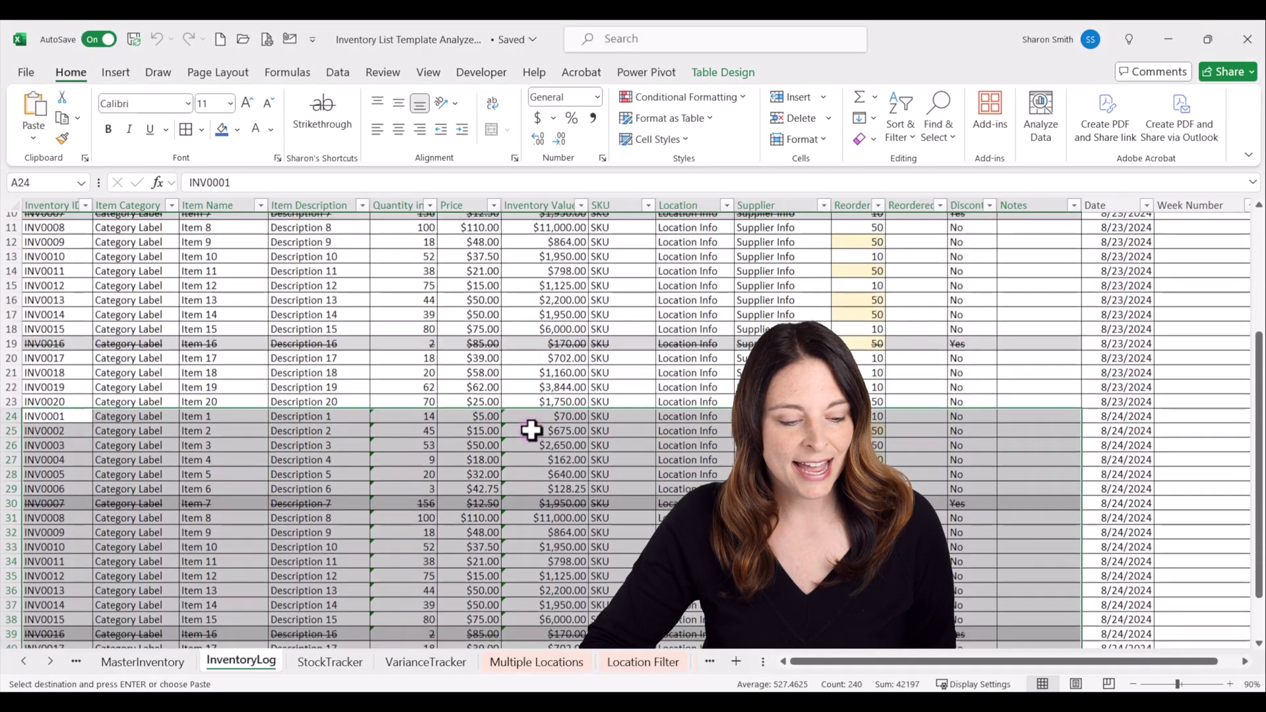
scroll(66, 392, "down", 2)
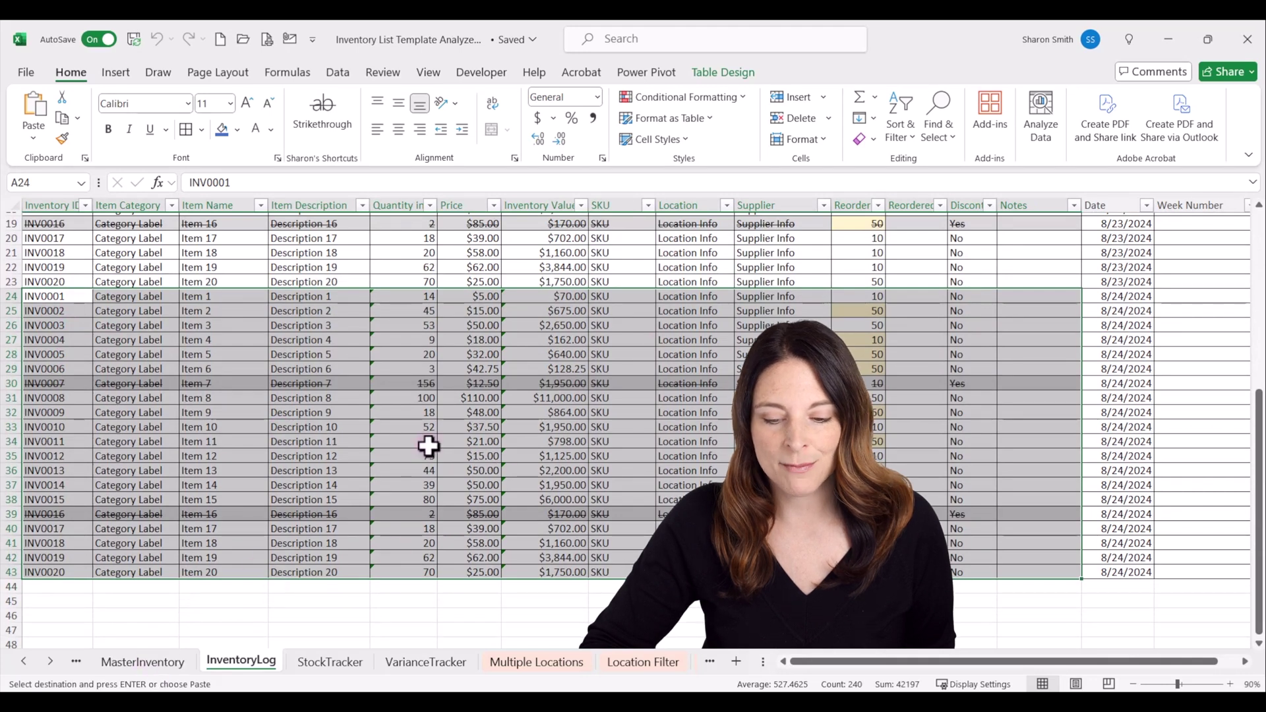
left_click_drag(1124, 298, 1131, 567)
key("ctrl+v")
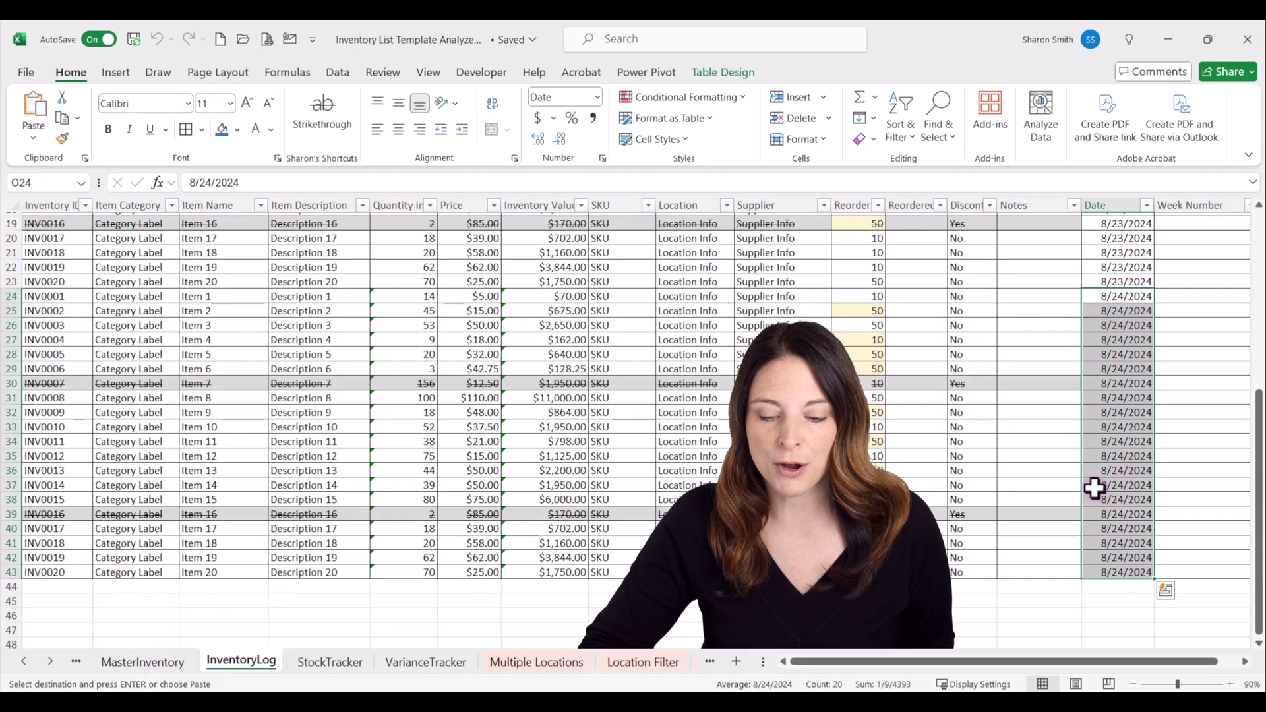
scroll(1095, 488, "up", 6)
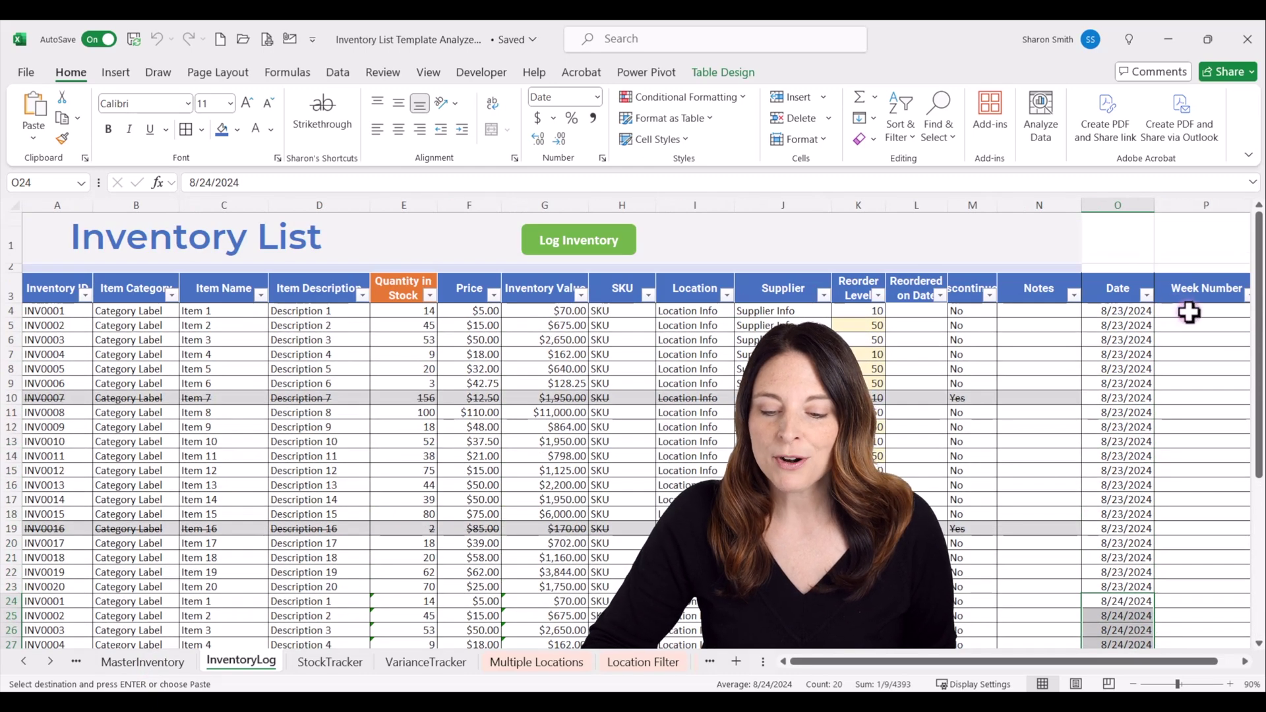
left_click(1190, 314)
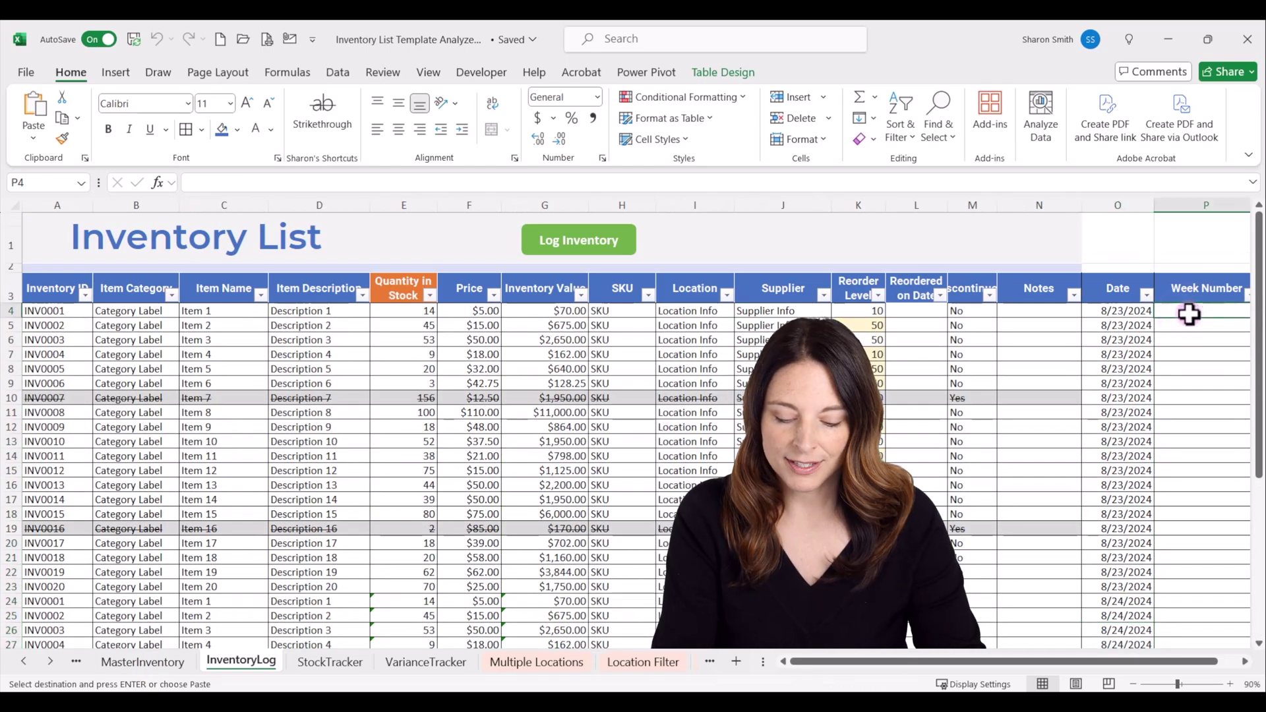
type("=")
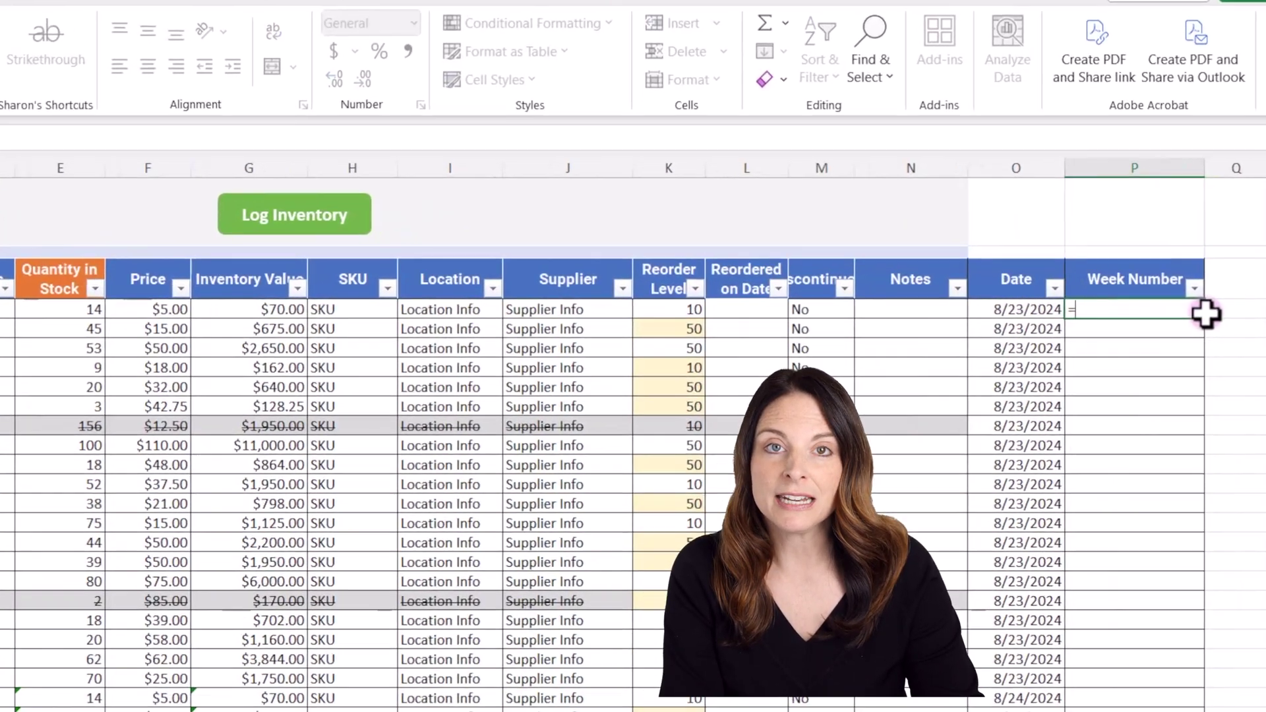
type("weekn")
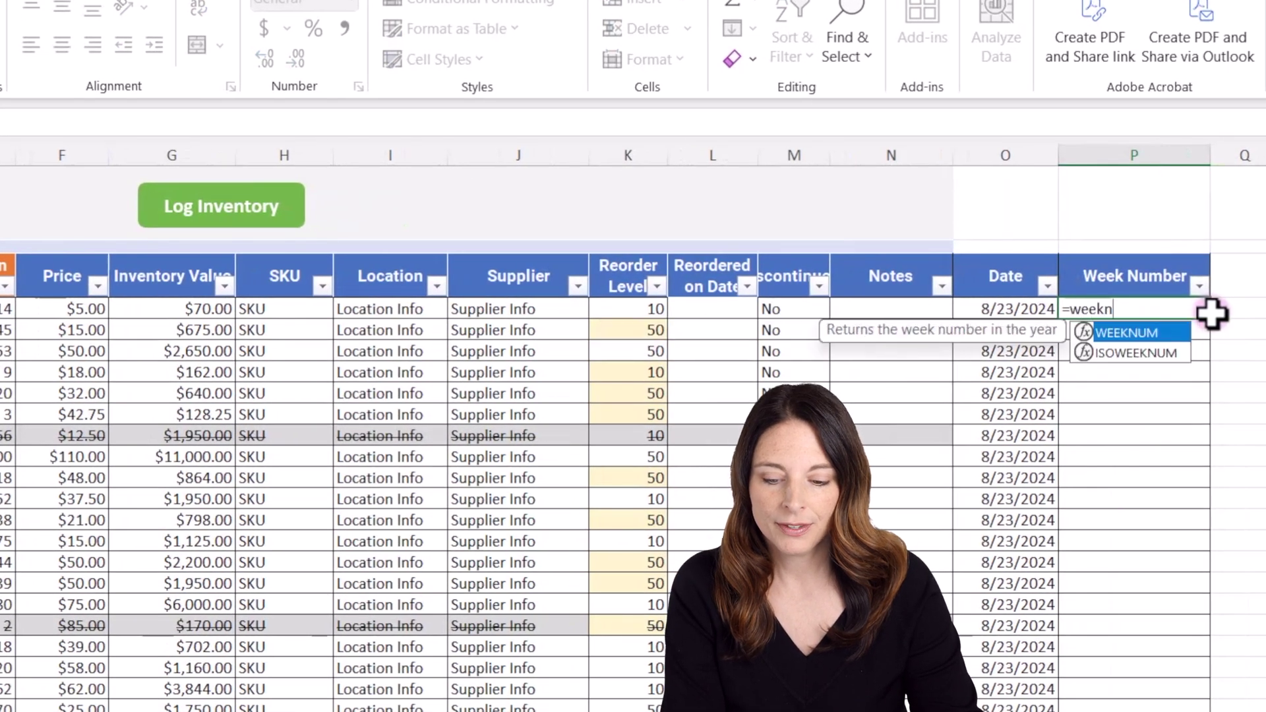
type("um")
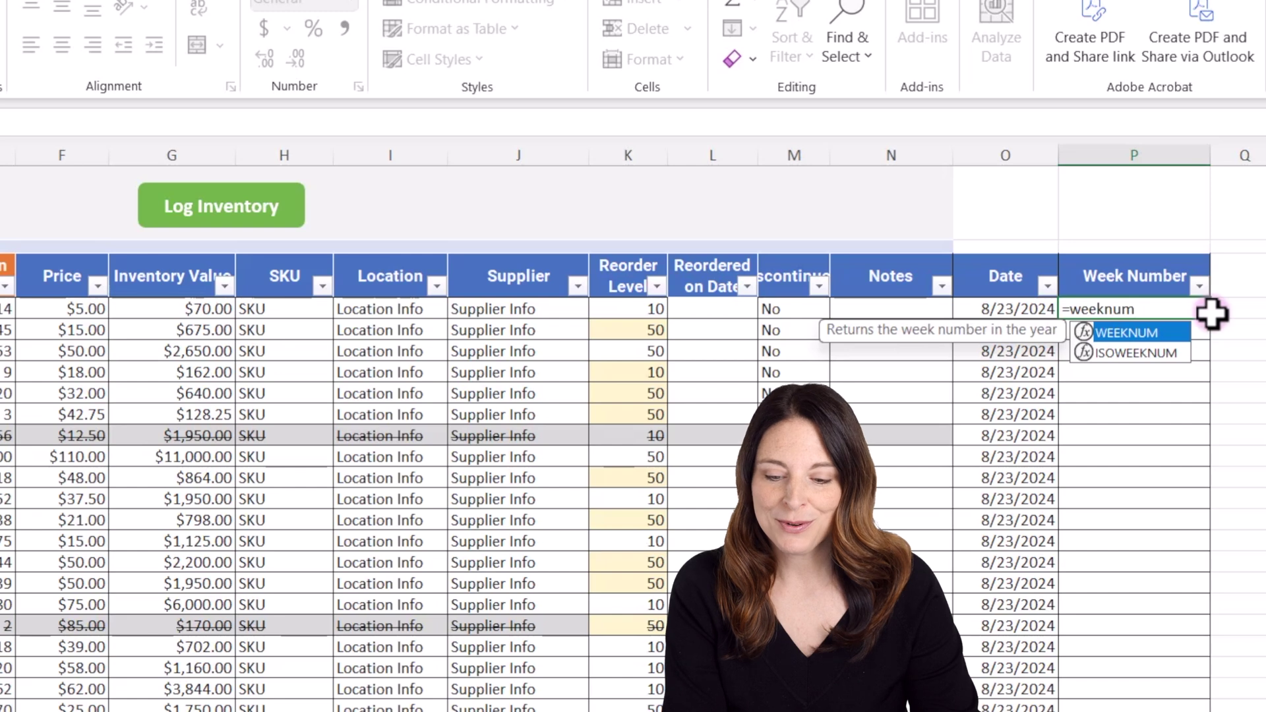
type("(")
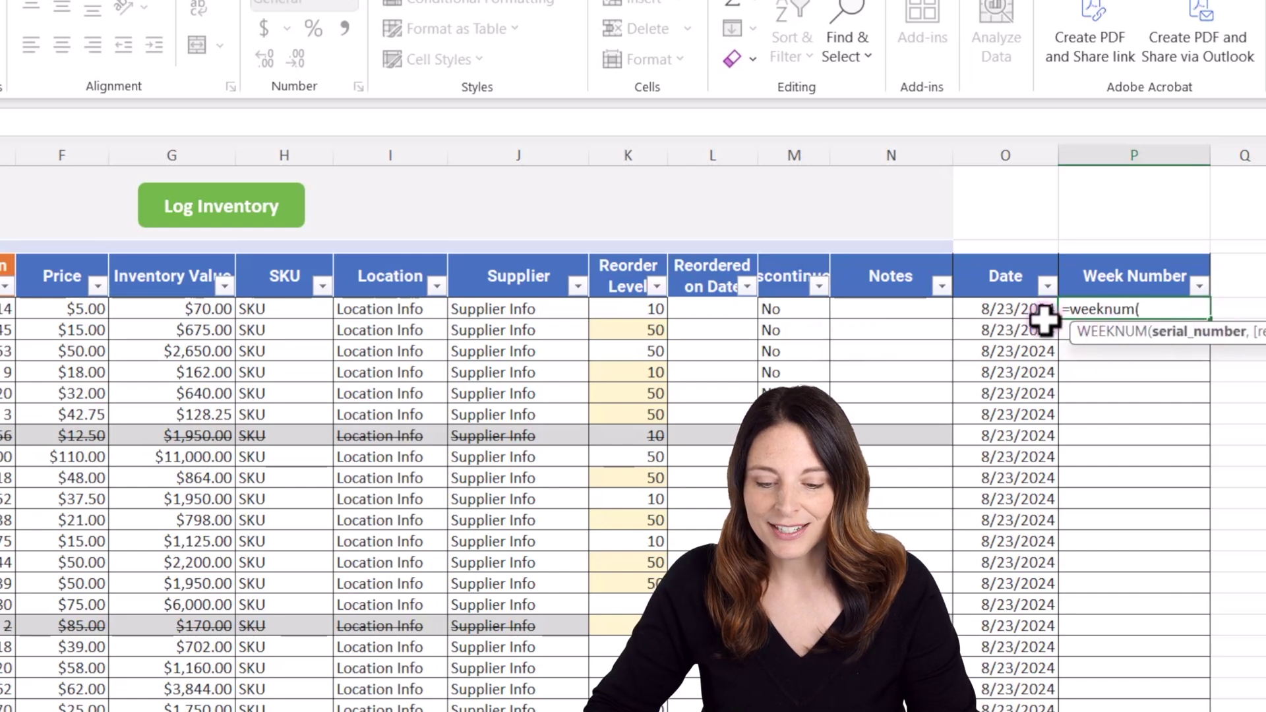
left_click(1019, 309)
type(")")
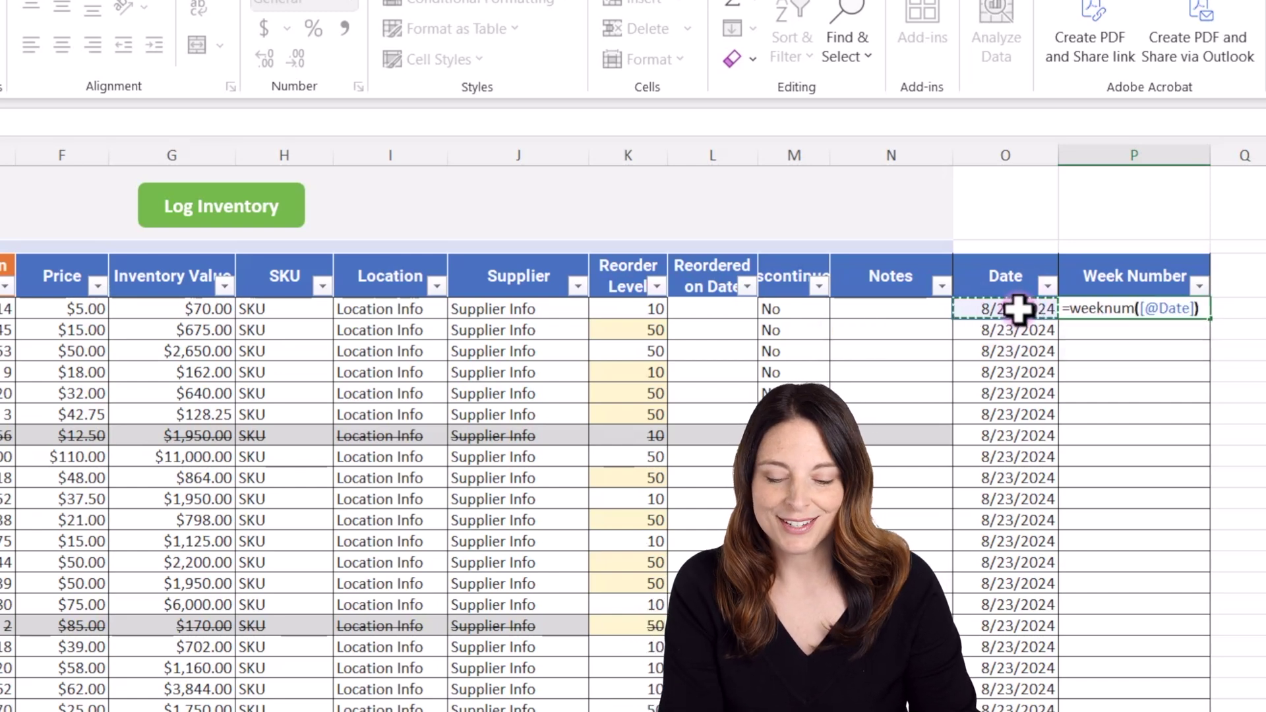
key("Return")
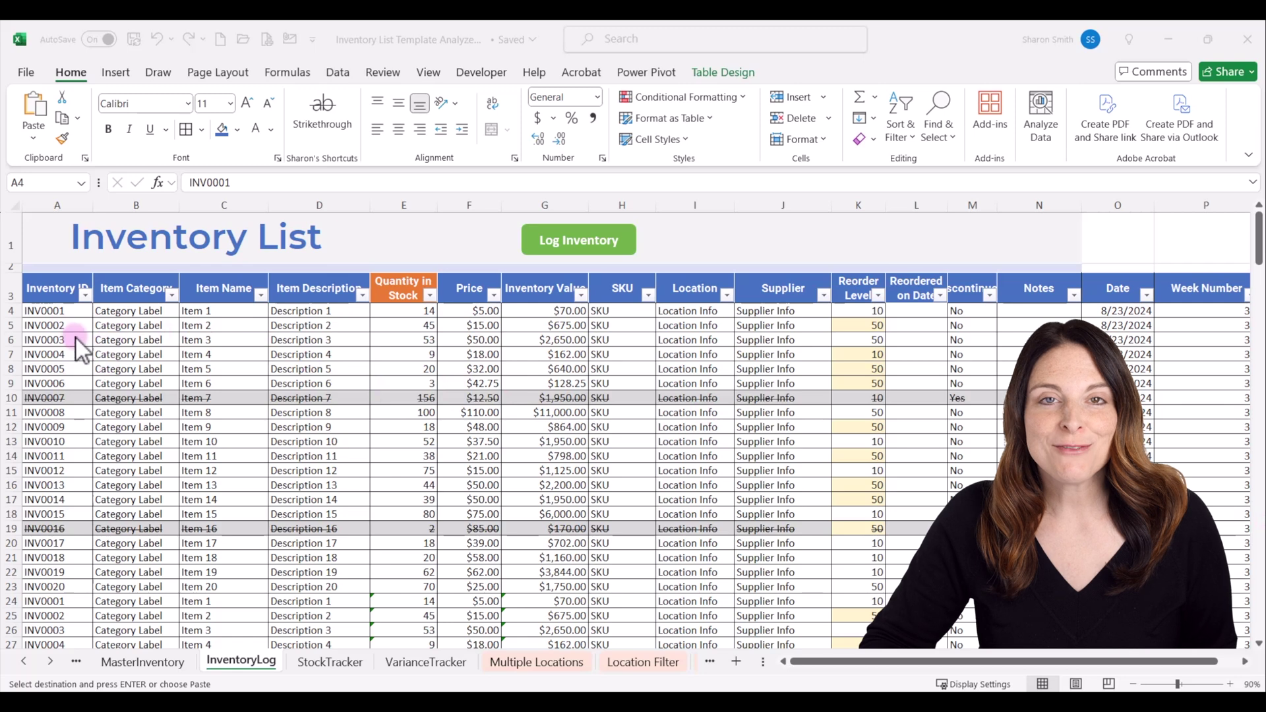
Step: Insert a PivotTable based on the InventoryLog table Table16 in a new worksheet
left_click(46, 304)
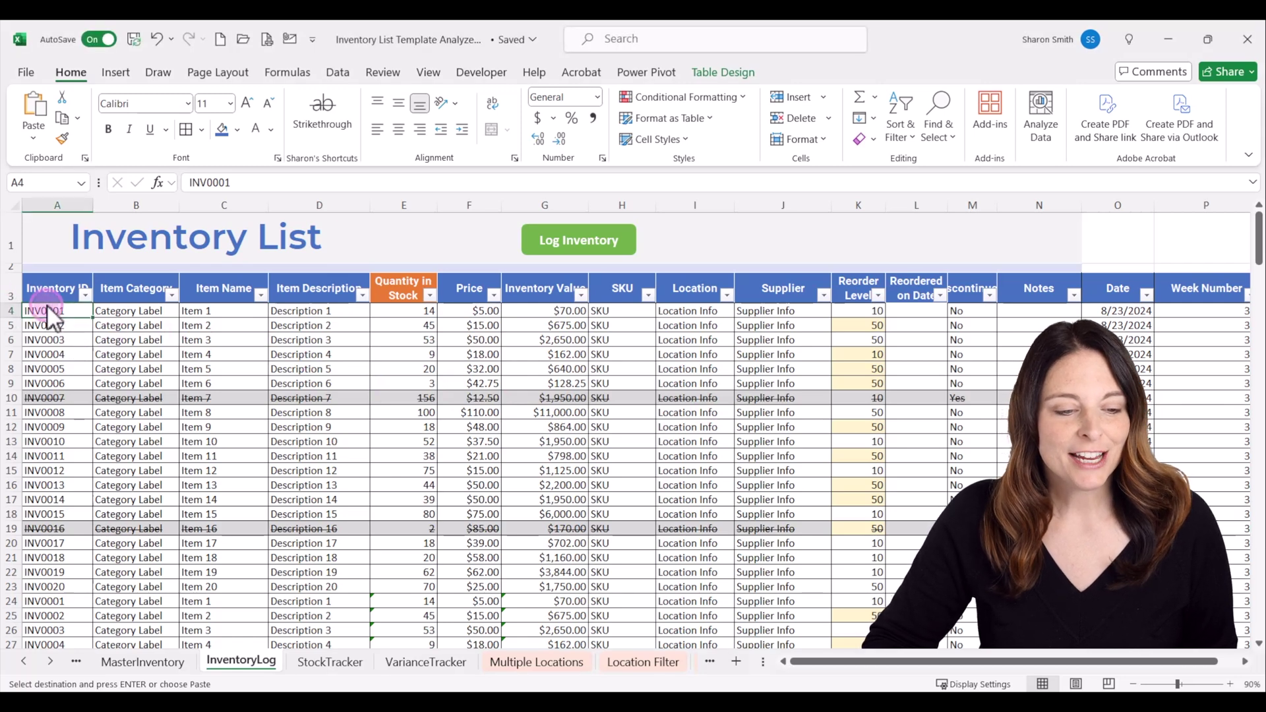
left_click(119, 76)
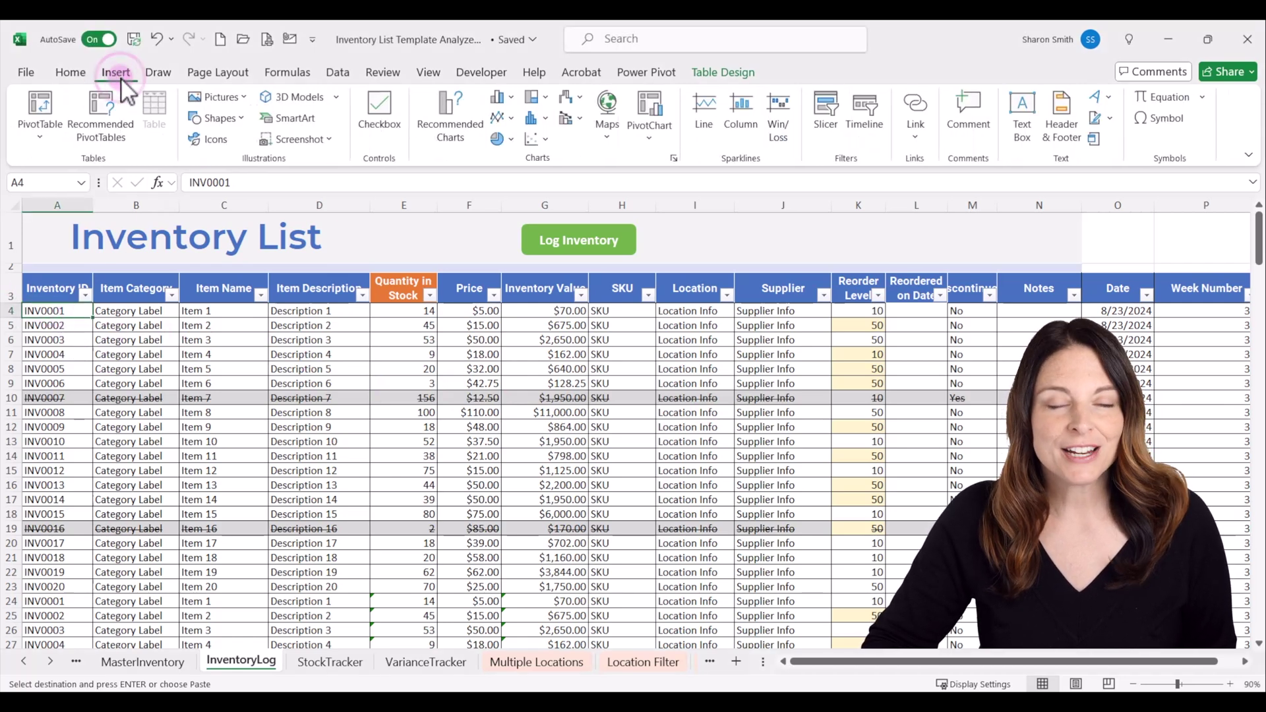
left_click(41, 137)
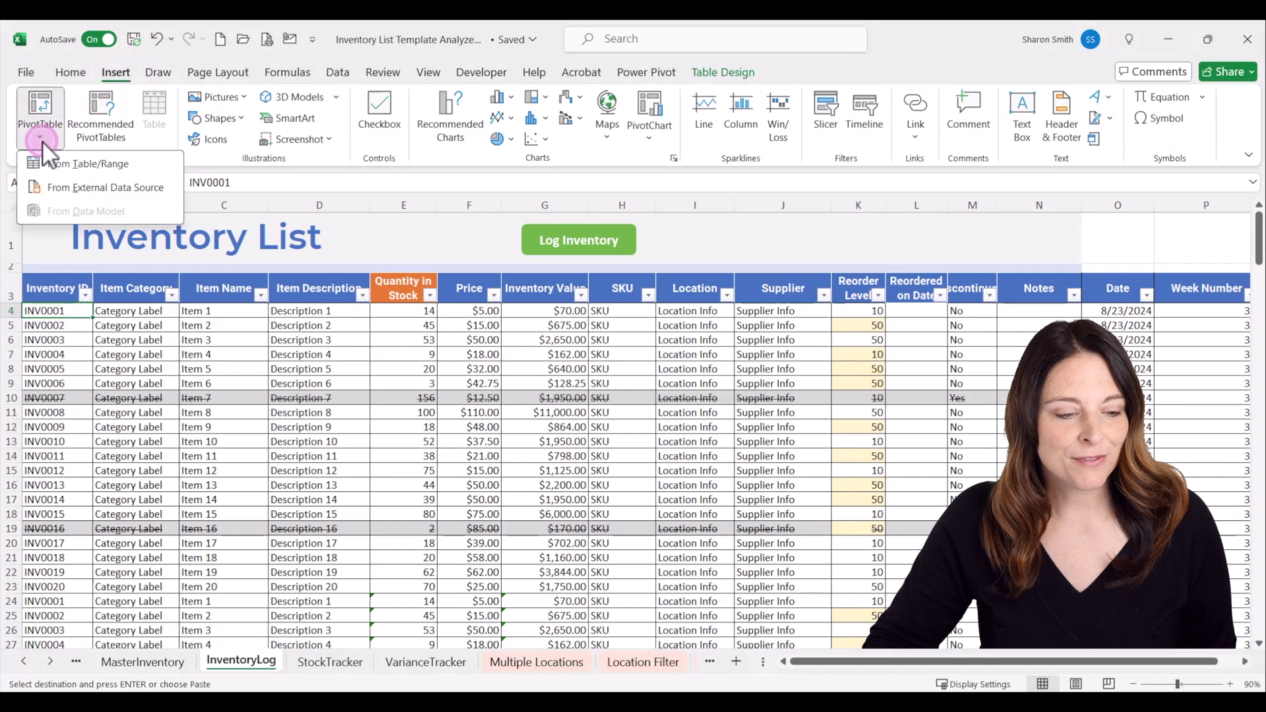
left_click(143, 164)
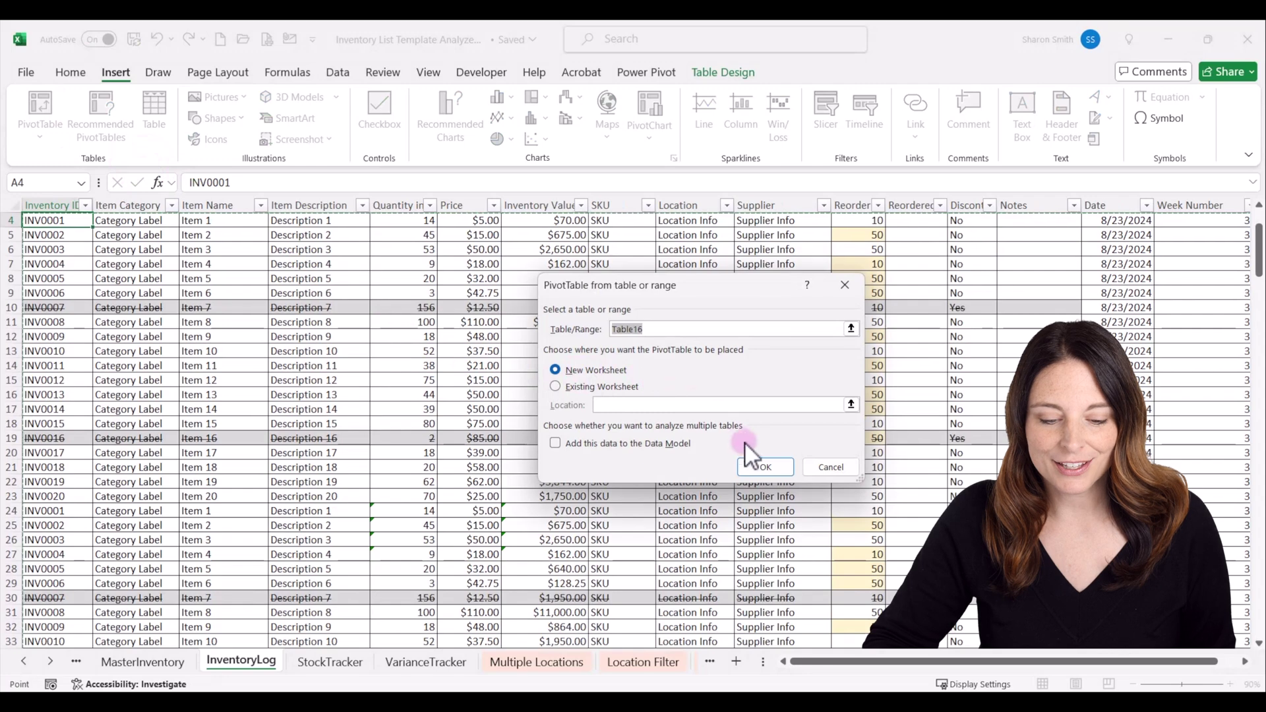
left_click(768, 468)
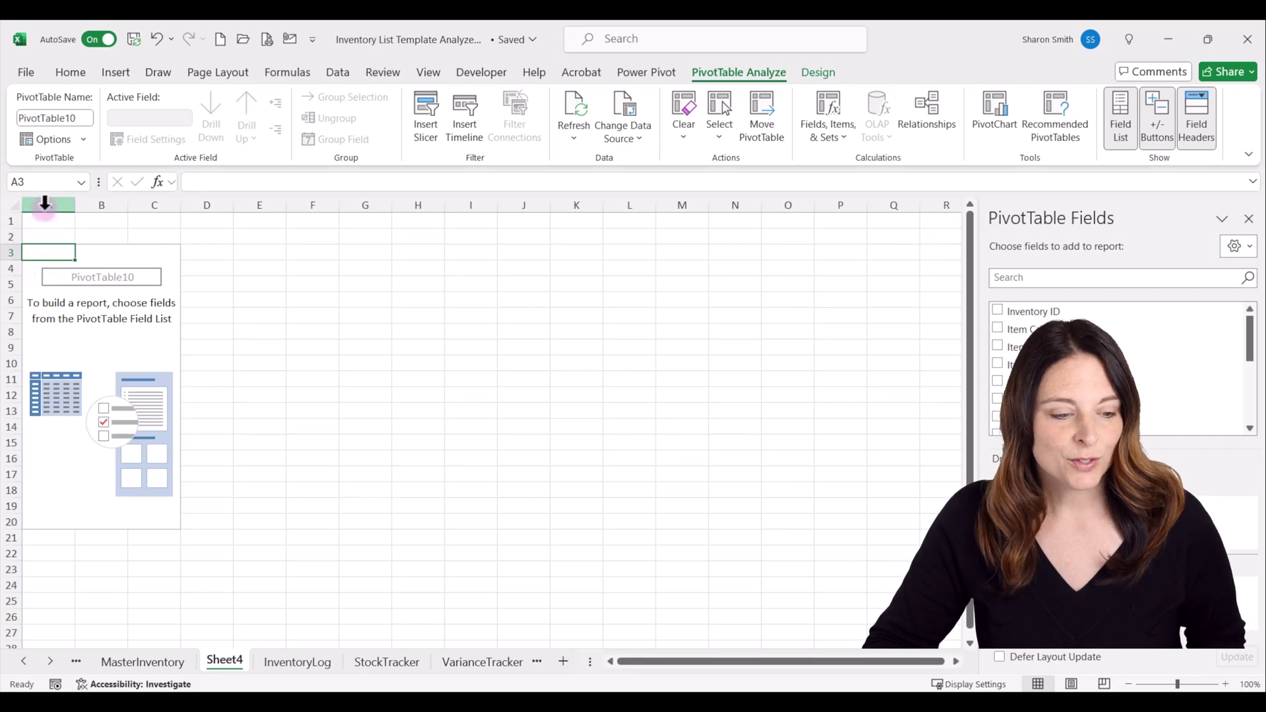
Step: Enter the heading "Daily" in A1 above the PivotTable, make it bold and enlarge its font
left_click(42, 222)
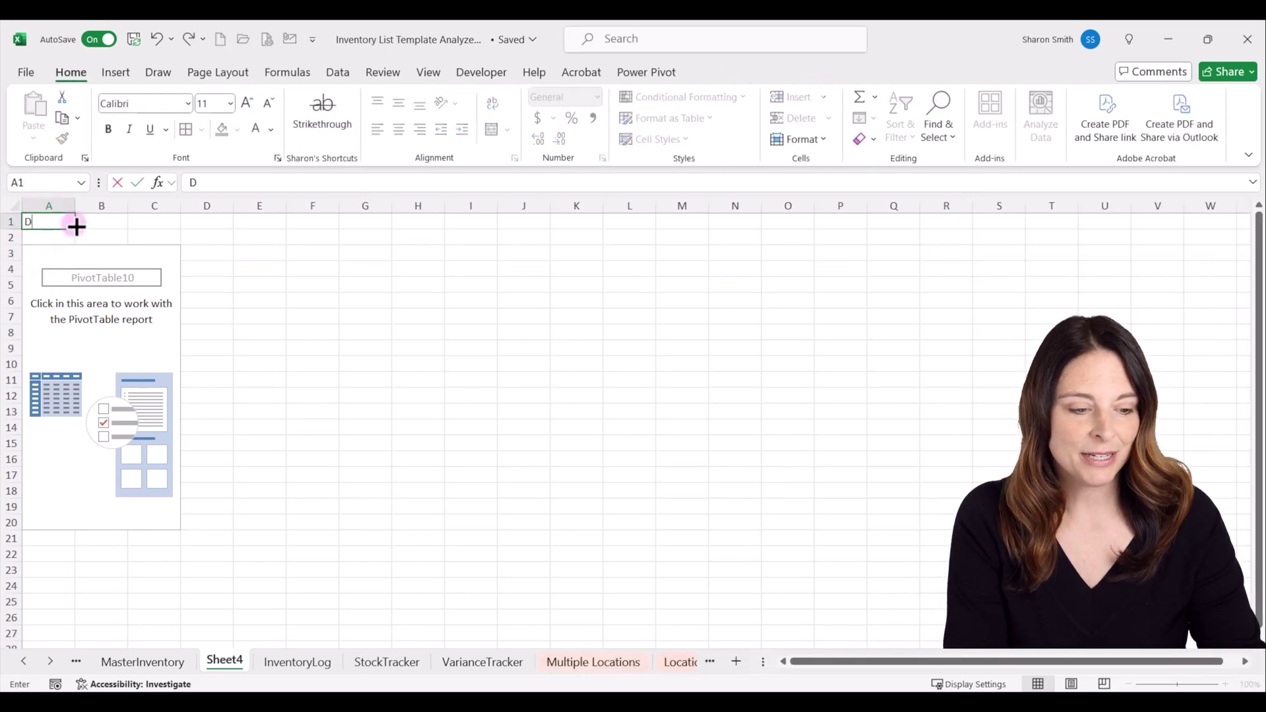
type("Daily")
key("Return")
left_click(49, 219)
left_click(108, 129)
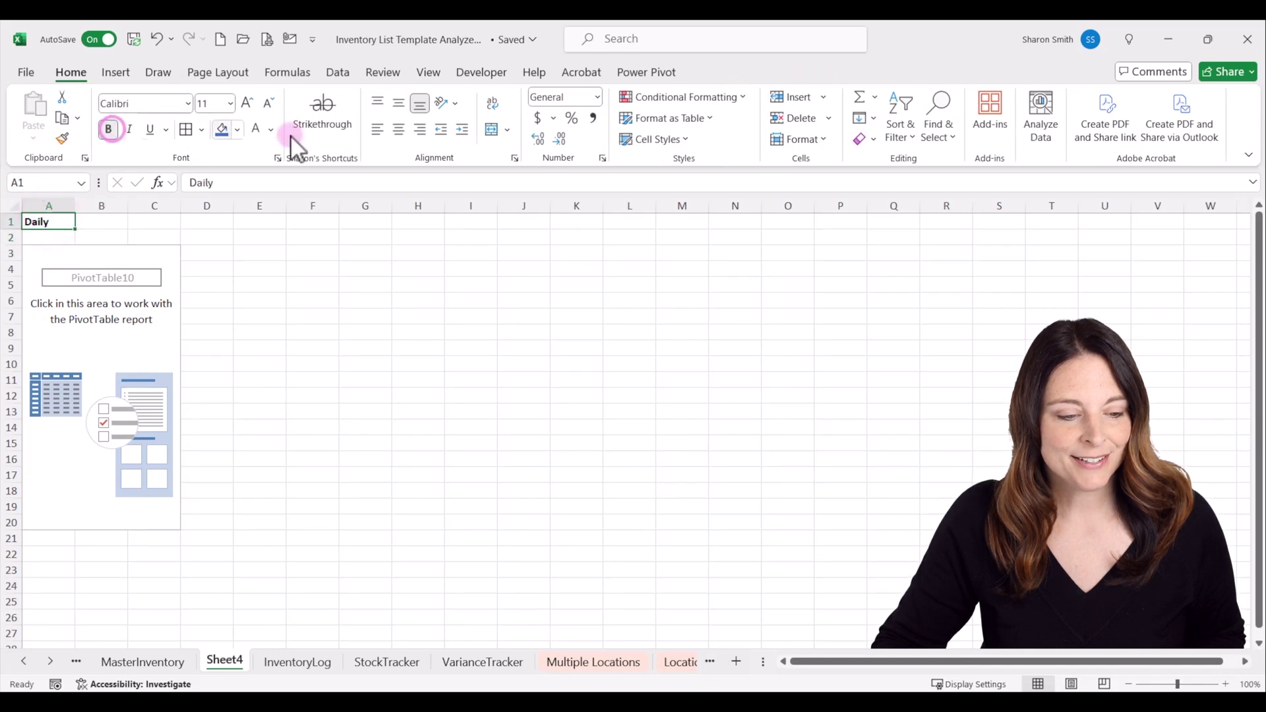
left_click(248, 102)
Step: Add the Date field to the Rows area of the PivotTable
left_click(59, 259)
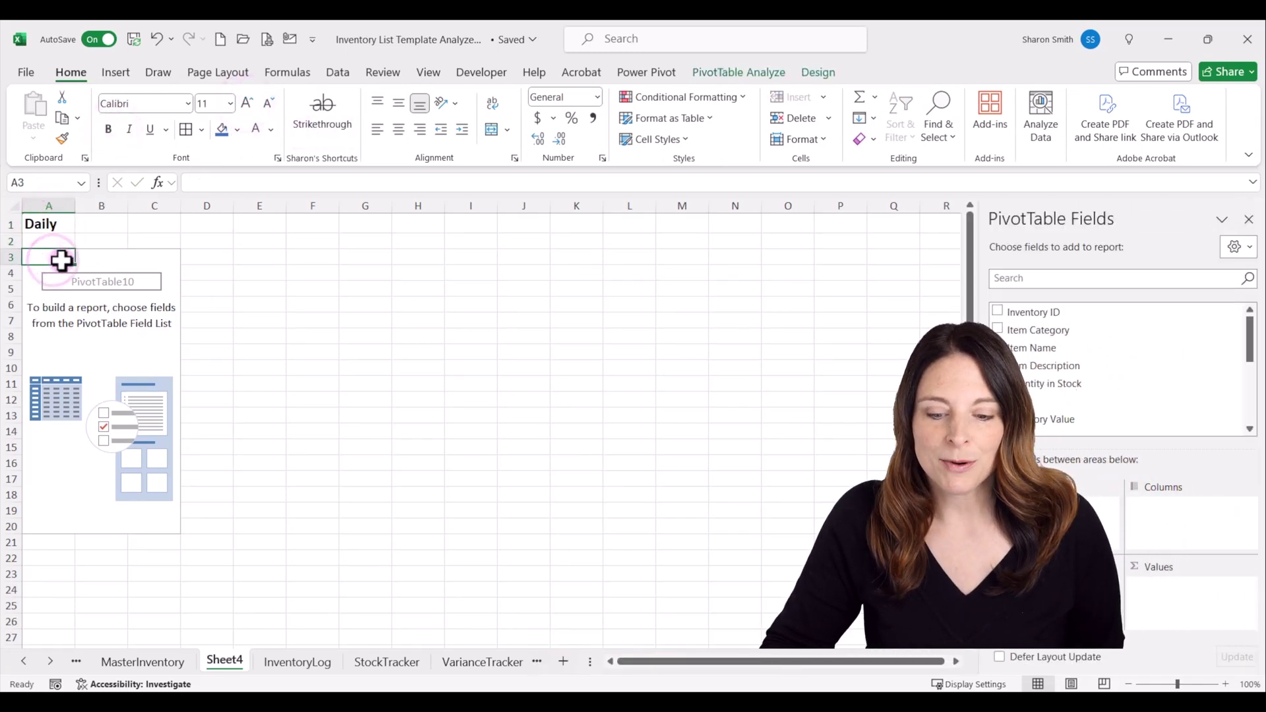
scroll(1068, 396, "down", 3)
scroll(1074, 402, "down", 2)
left_click_drag(1055, 391, 1072, 614)
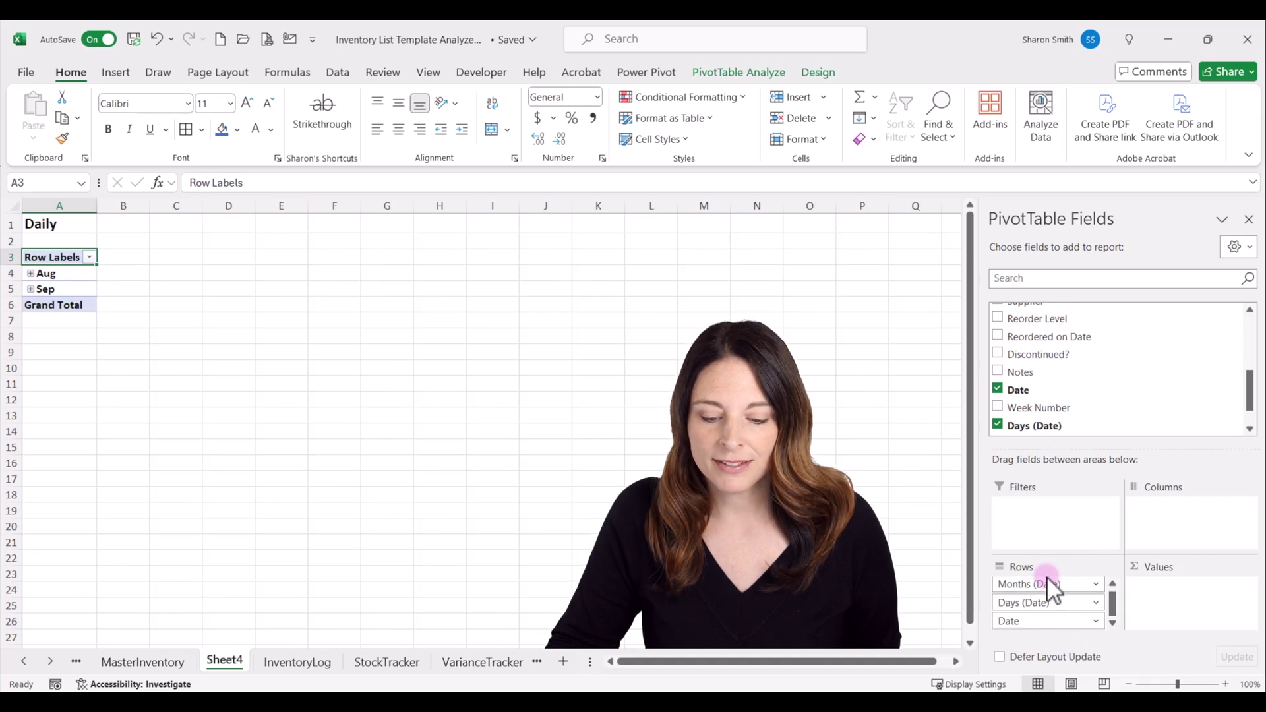
Step: Remove Date and Months (Date) from the PivotTable's Rows area, keeping Days (Date), and add Quantity in Stock to Values
left_click(1023, 623)
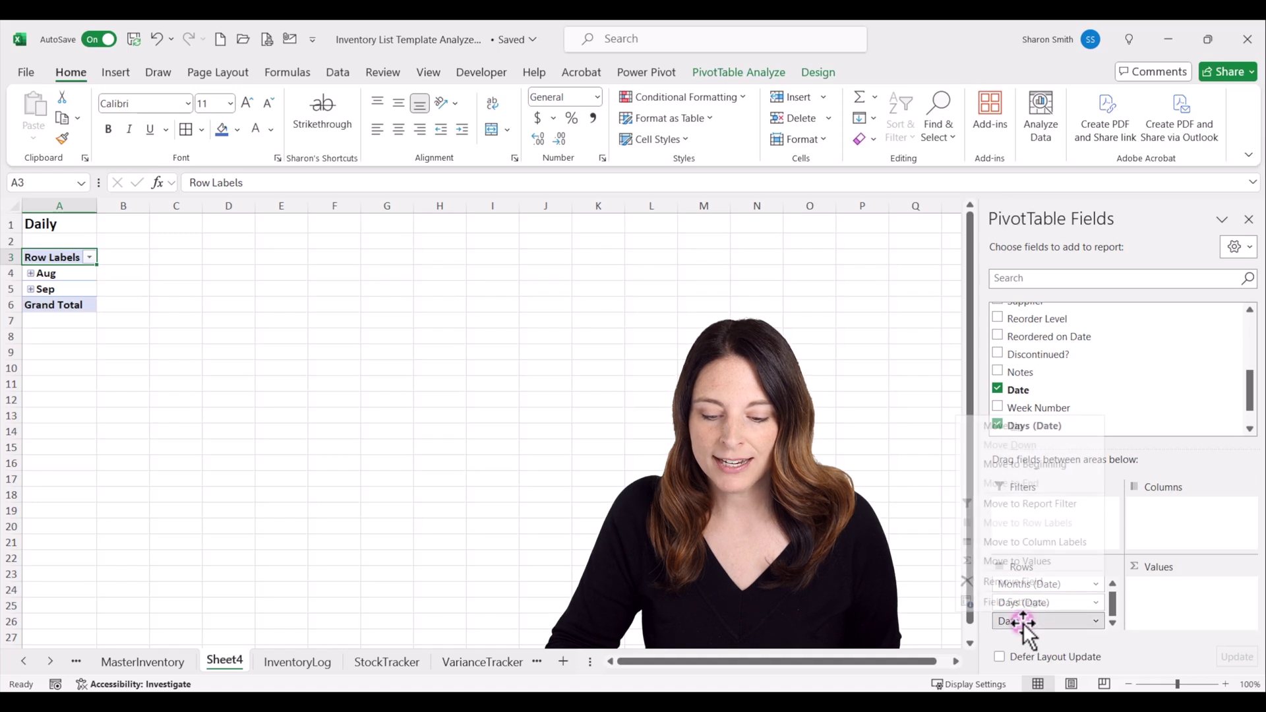
left_click(1020, 587)
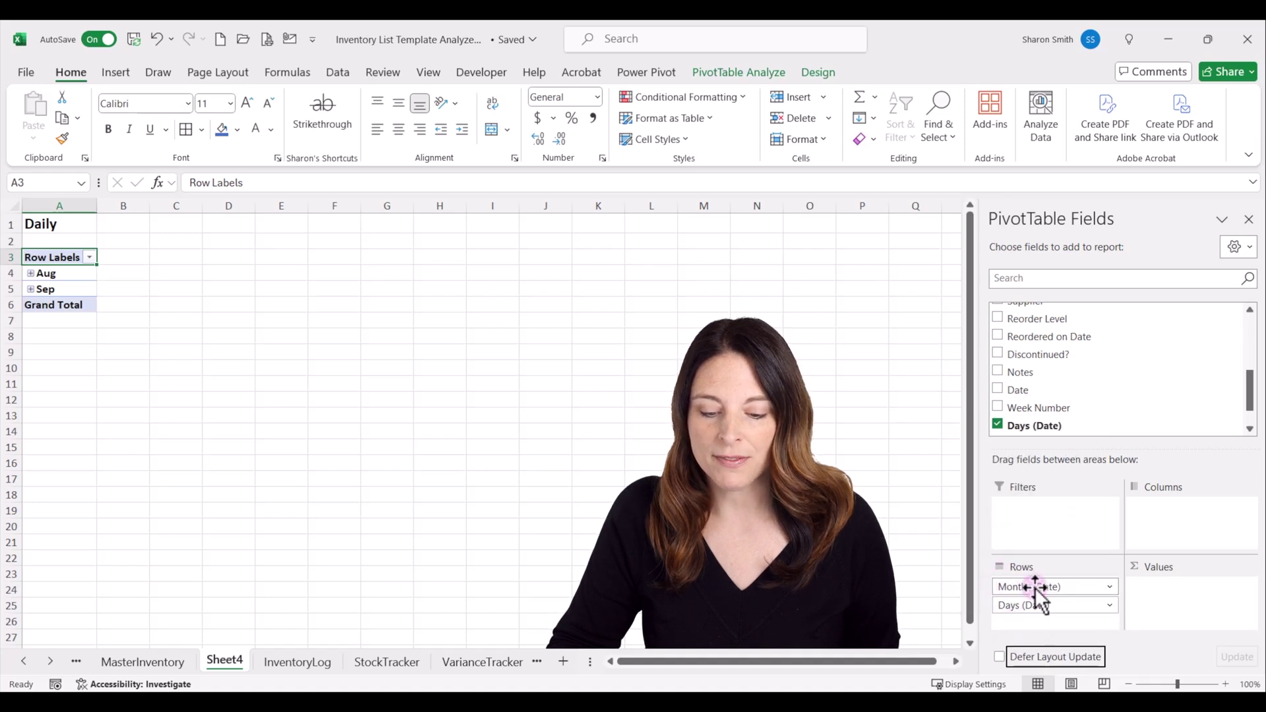
left_click(1035, 588)
left_click(1030, 544)
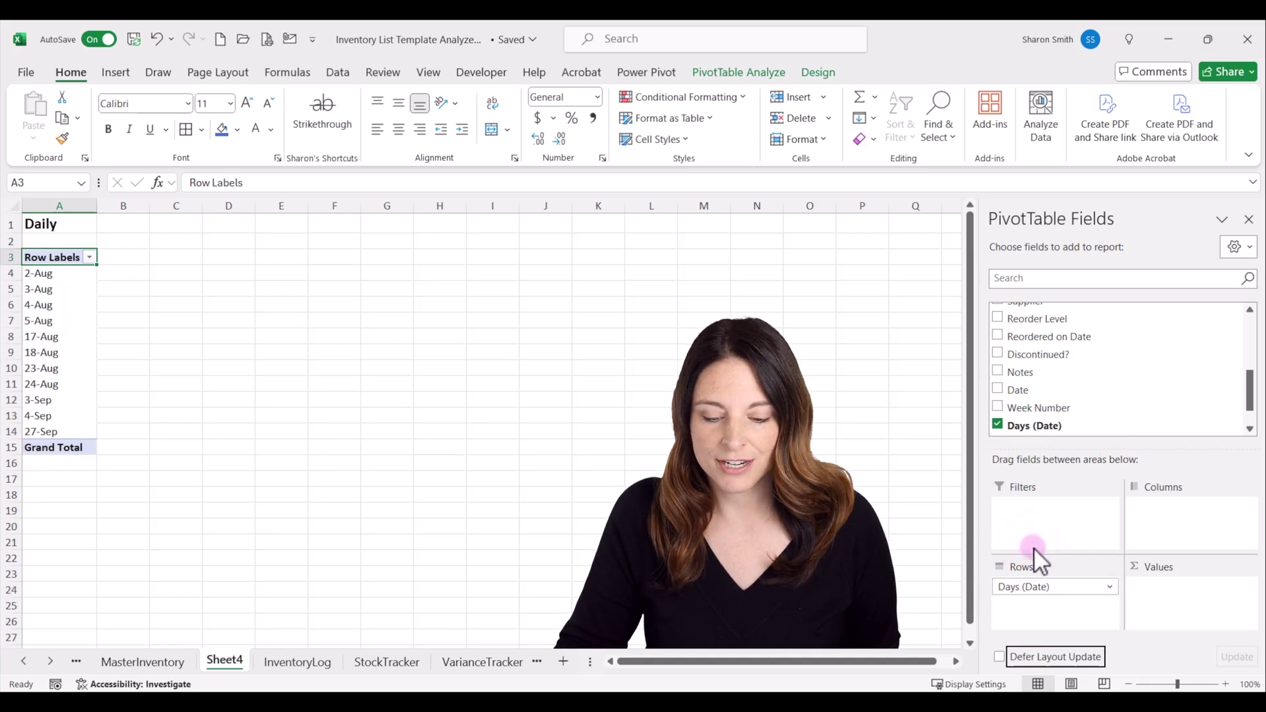
scroll(1048, 364, "up", 4)
left_click_drag(1049, 332, 1189, 597)
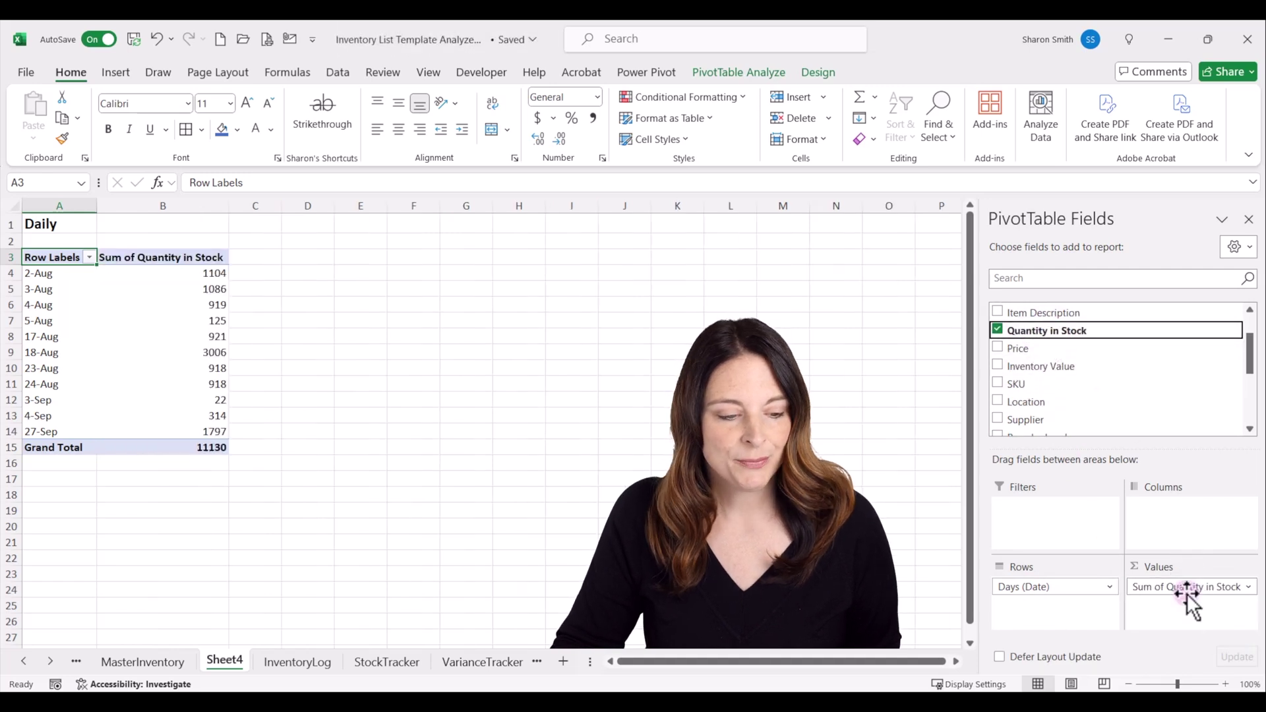
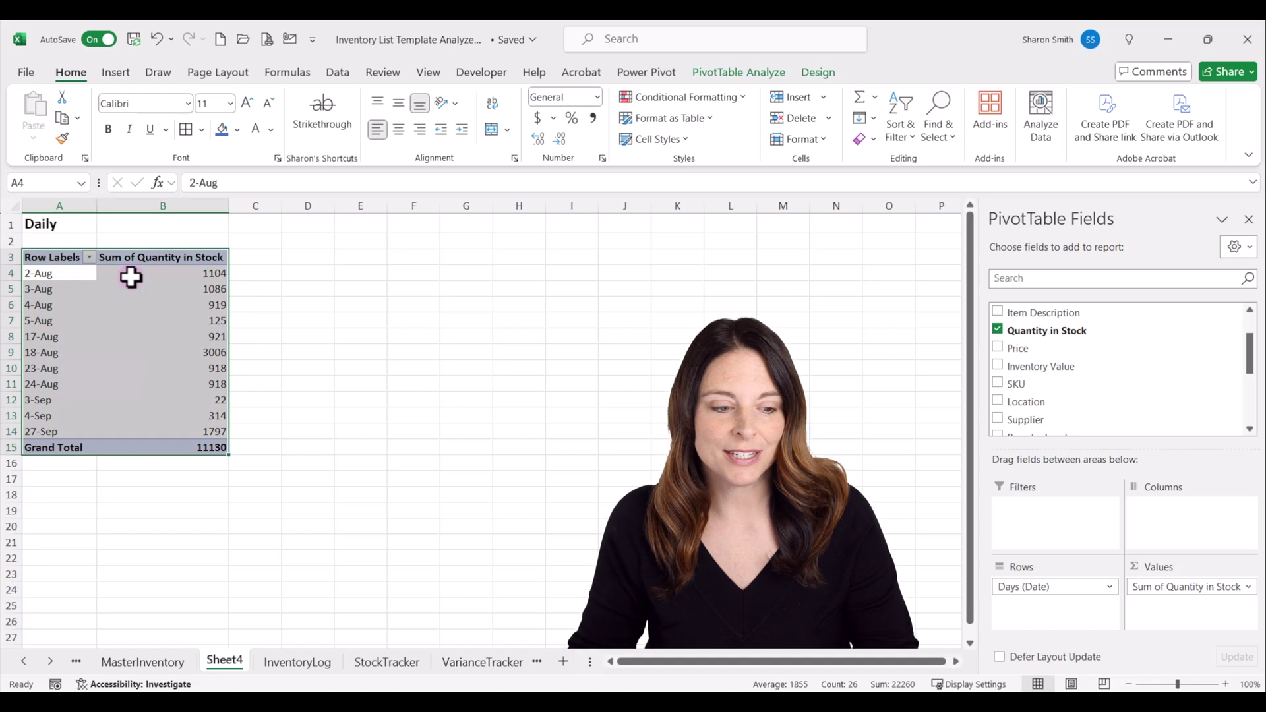
Step: Copy the Daily PivotTable to D3 and autofit the widths of columns D and E
key("ctrl+c")
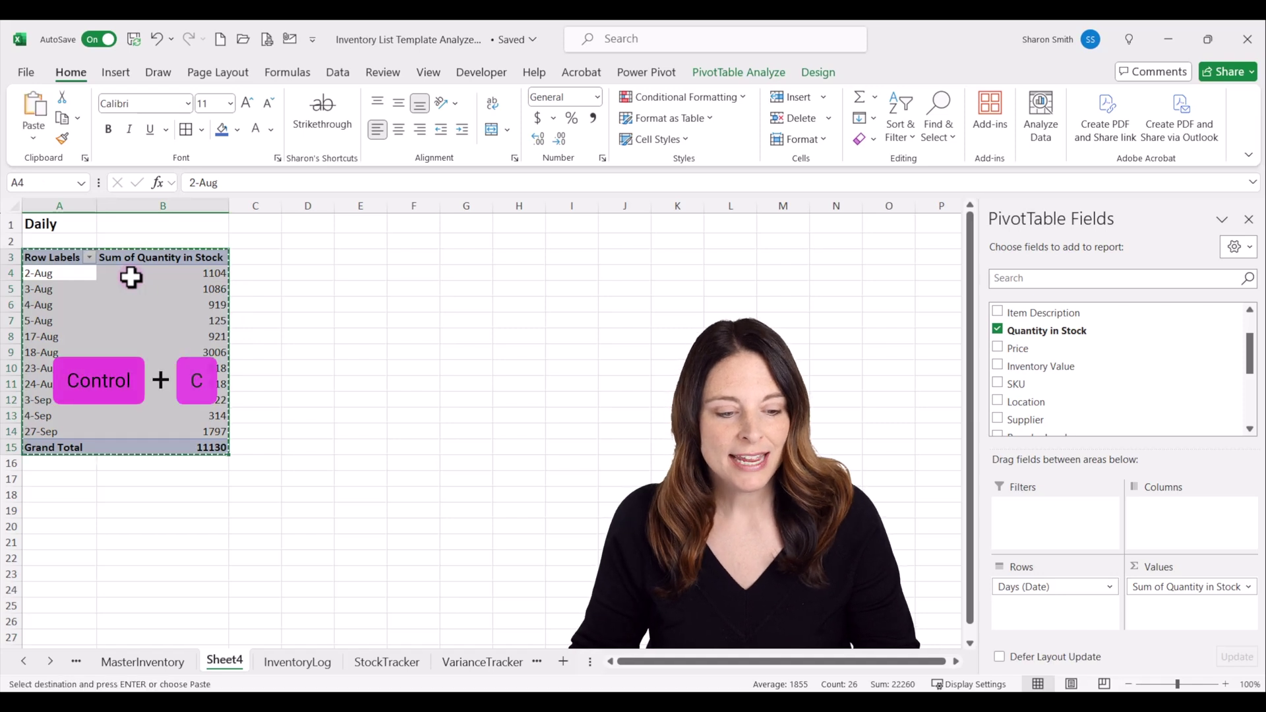
left_click(309, 262)
key("ctrl+v")
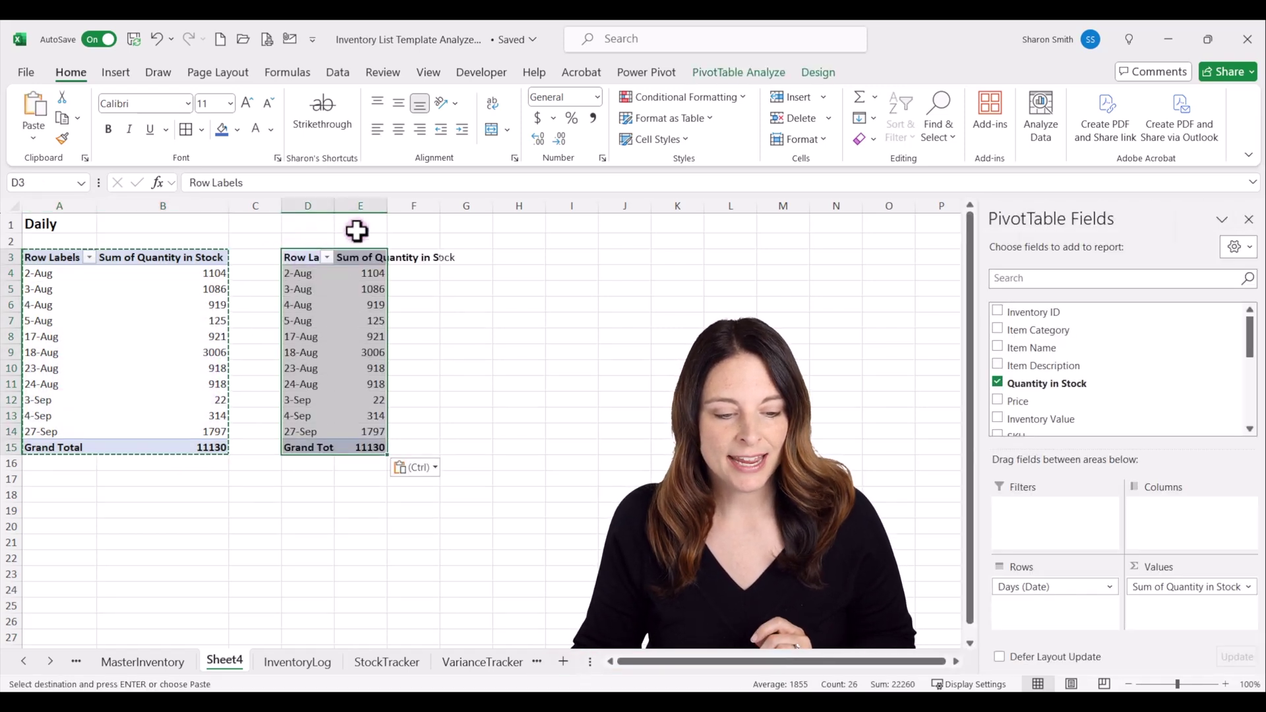
left_click_drag(320, 205, 343, 205)
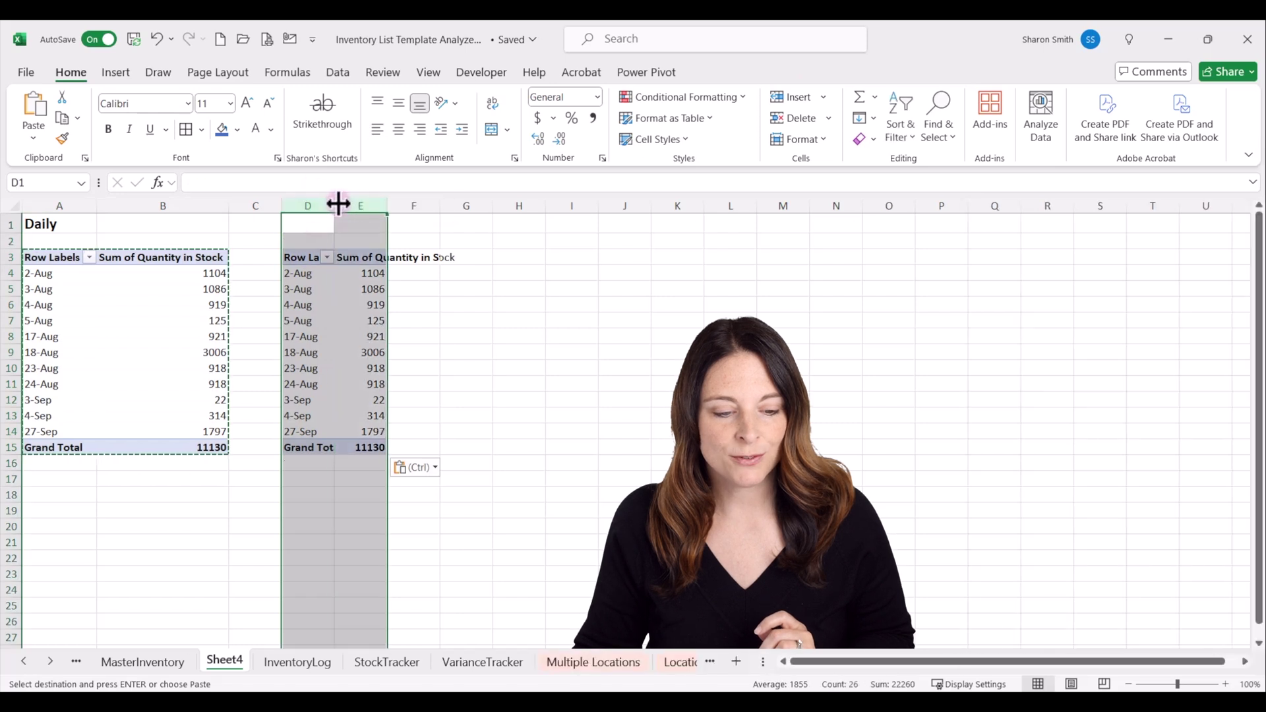
double_click(339, 206)
left_click(319, 272)
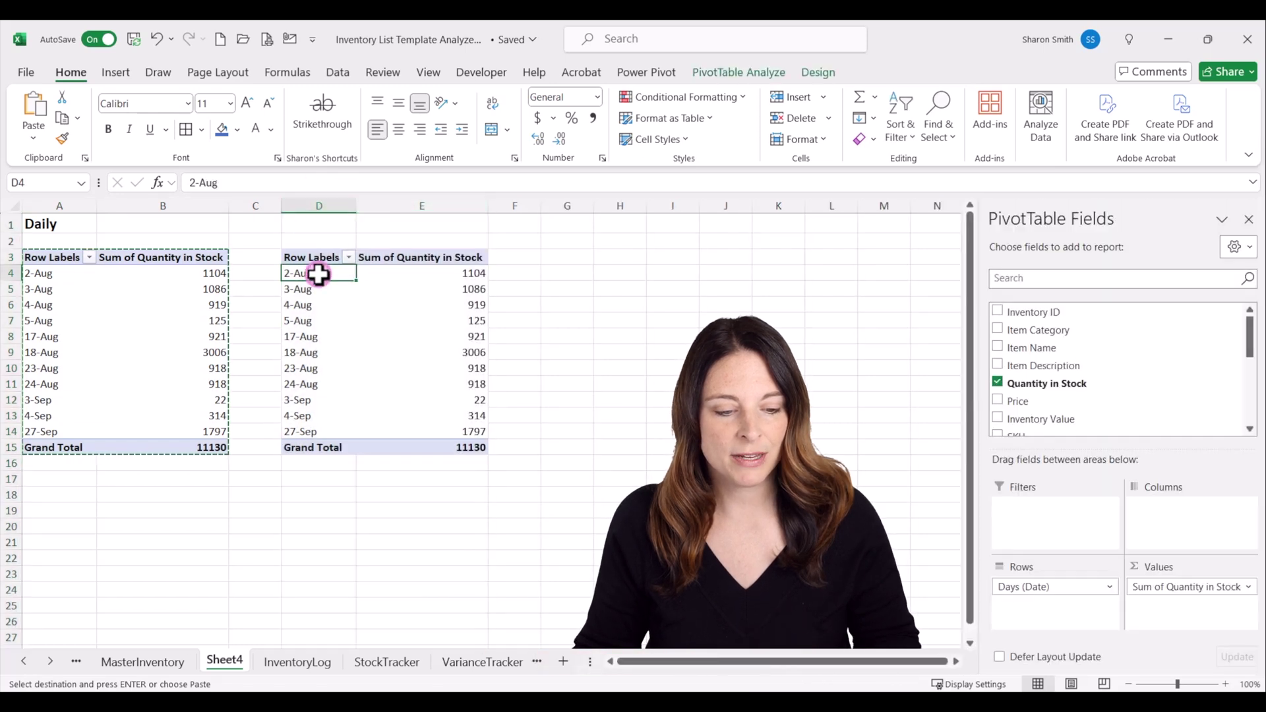
Step: Enter the heading "Weekly" in D1 and copy the formatting of the Daily heading in A1 to it
left_click(321, 219)
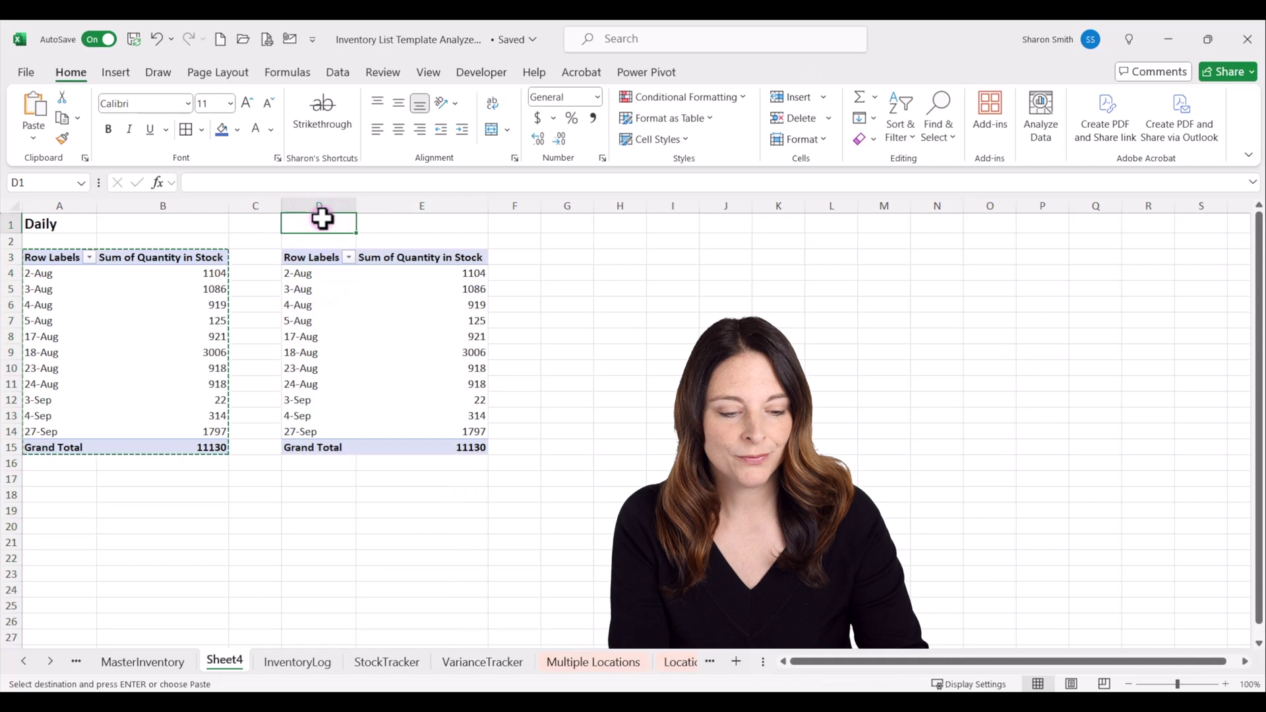
type("Wee")
key("Return")
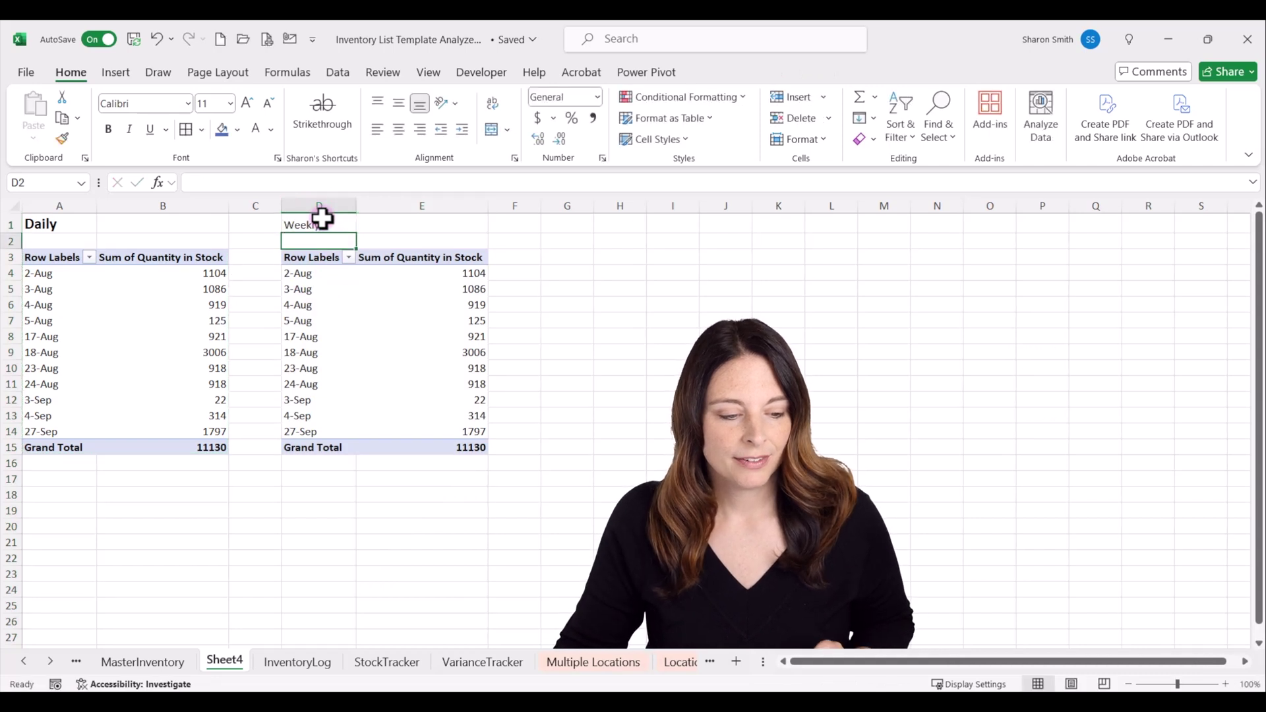
left_click(321, 218)
left_click(51, 222)
left_click(64, 138)
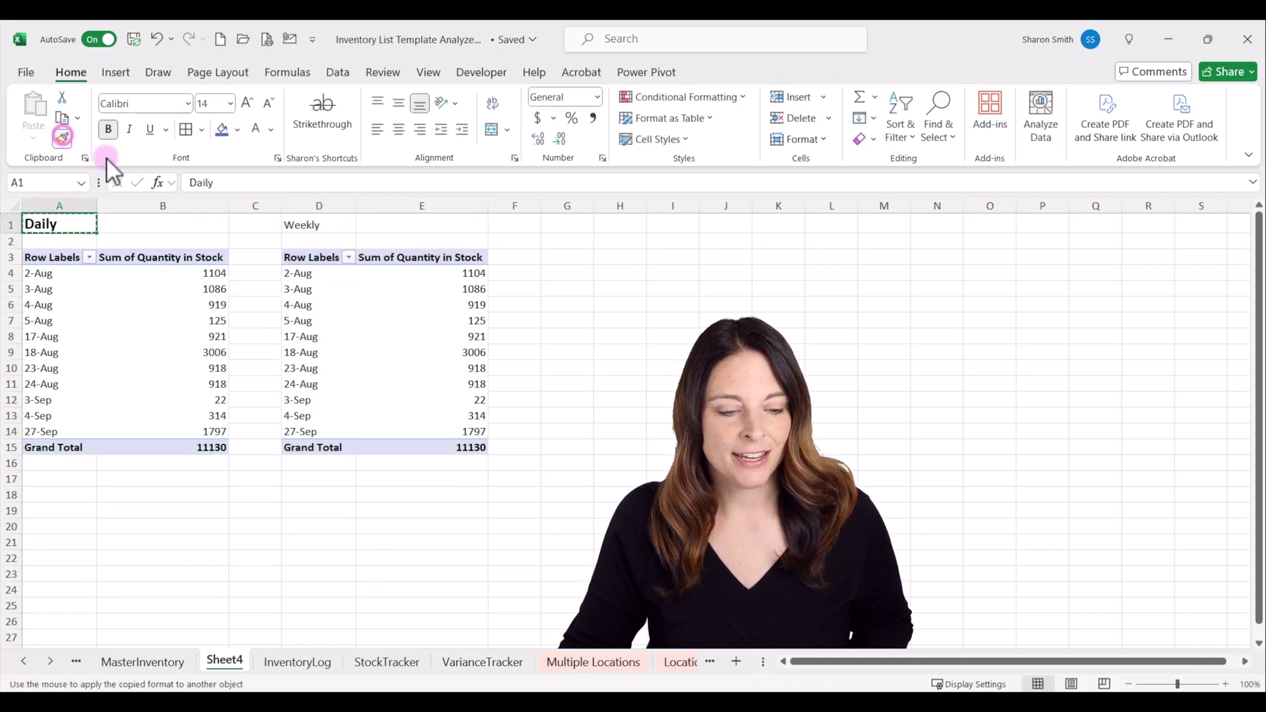
left_click(304, 223)
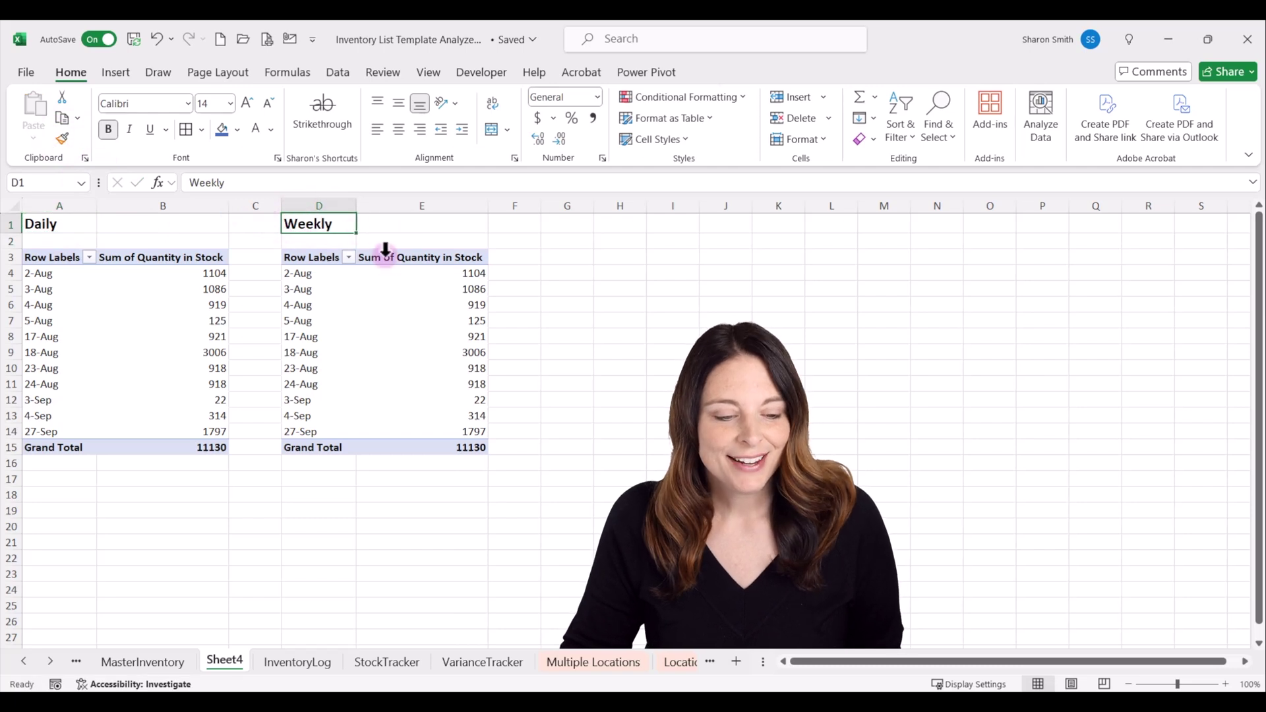
Step: Replace Days (Date) with Week Number in the Rows area of the Weekly PivotTable
left_click(323, 274)
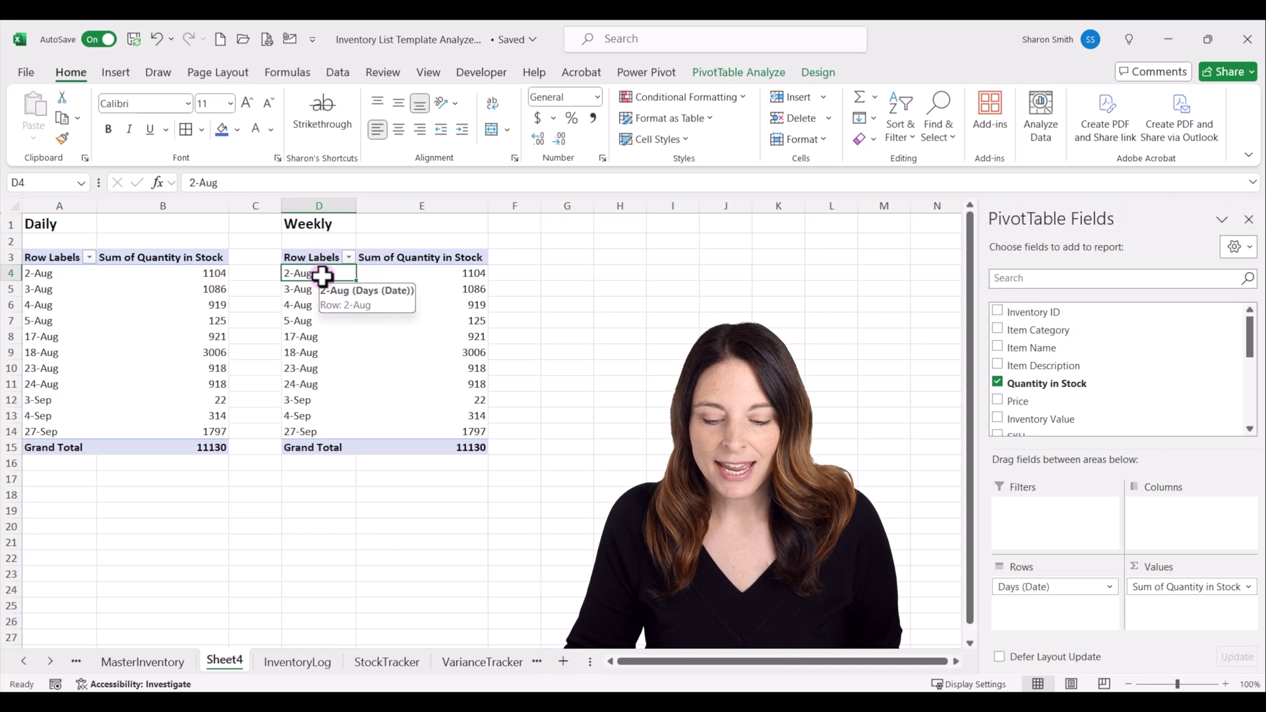
left_click(1067, 584)
left_click(1054, 553)
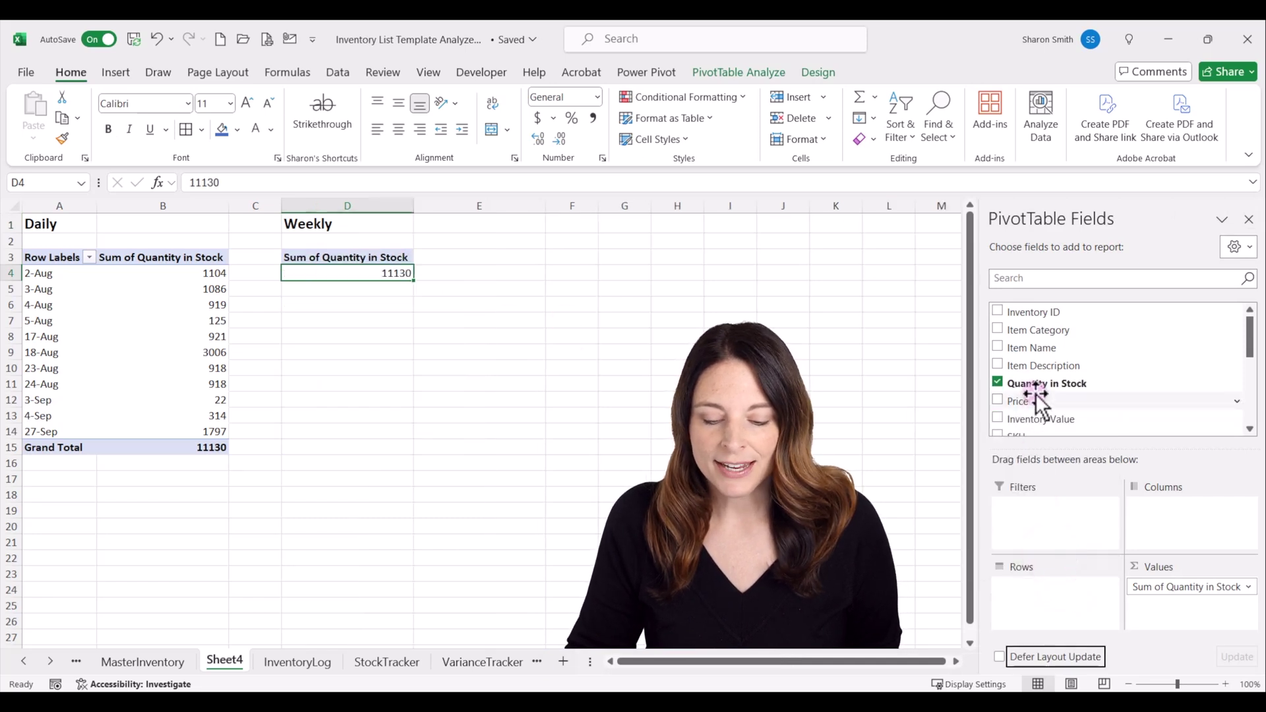
scroll(1037, 401, "down", 1)
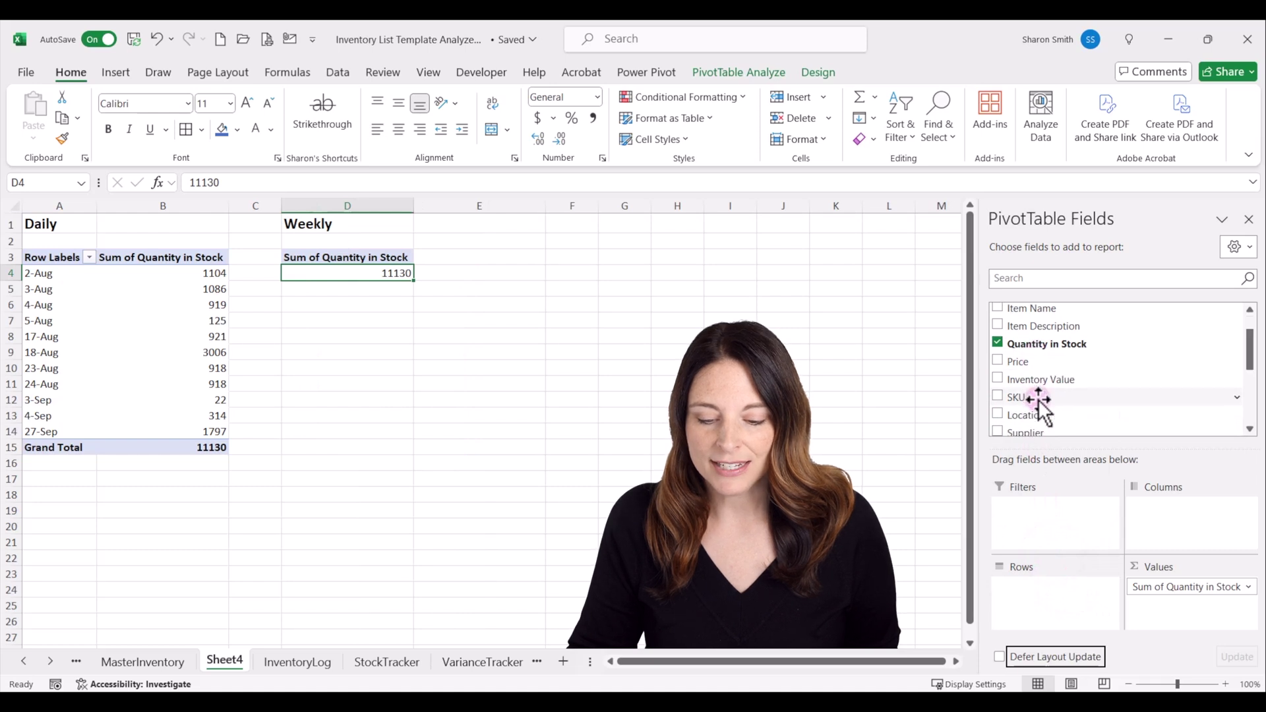
scroll(1037, 401, "down", 2)
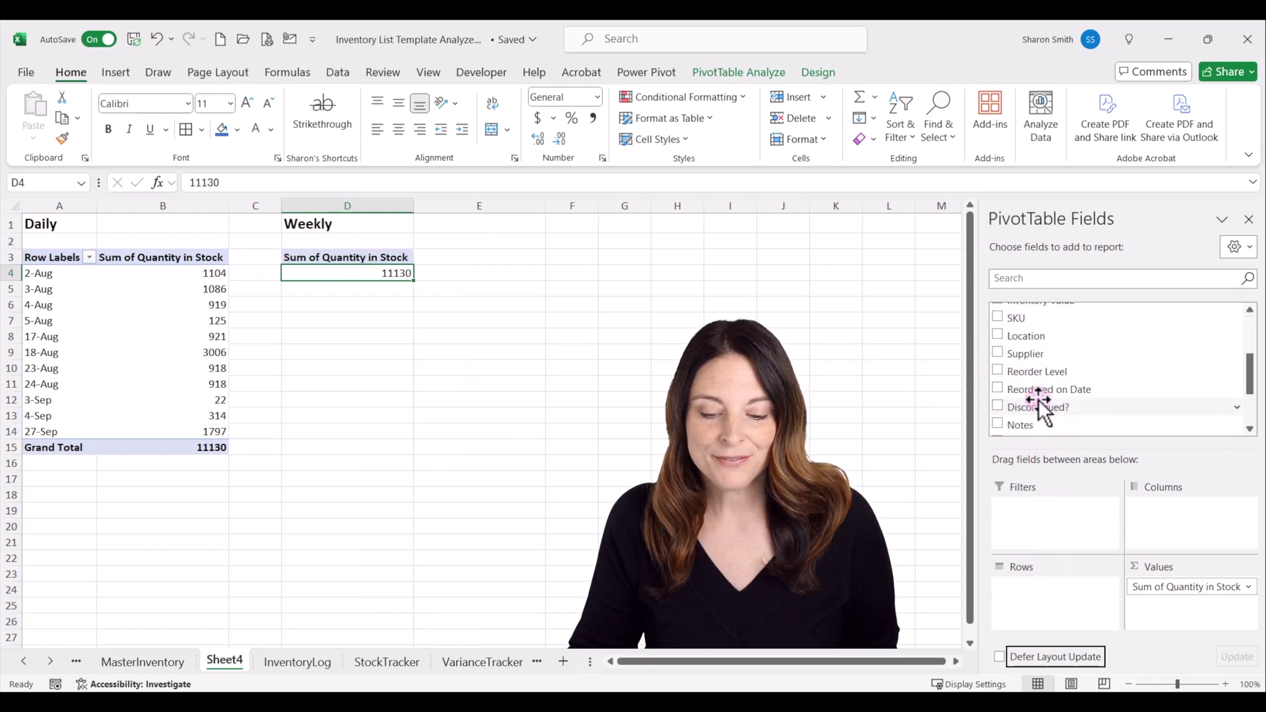
scroll(1039, 402, "down", 2)
left_click_drag(1032, 391, 1048, 554)
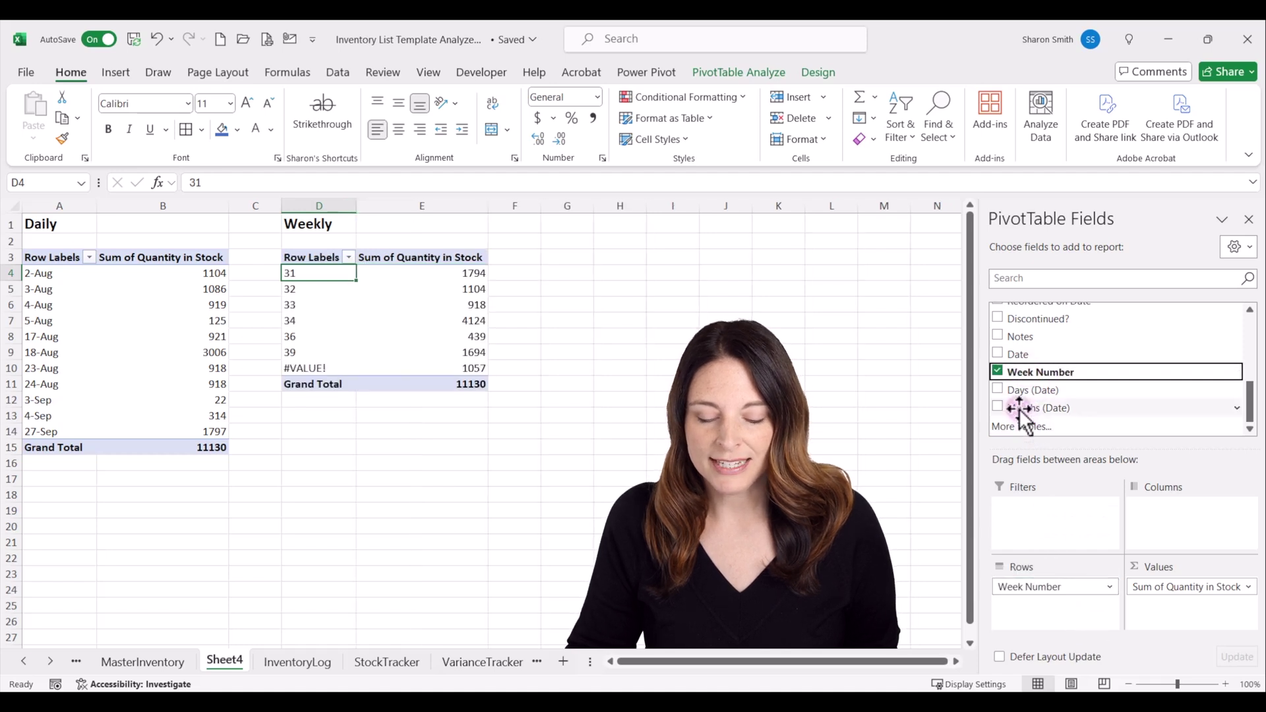
Step: Add Date below Week Number in the Weekly PivotTable's rows and remove the Months (Date) and Days (Date) fields that come with it
left_click_drag(1019, 354, 1052, 611)
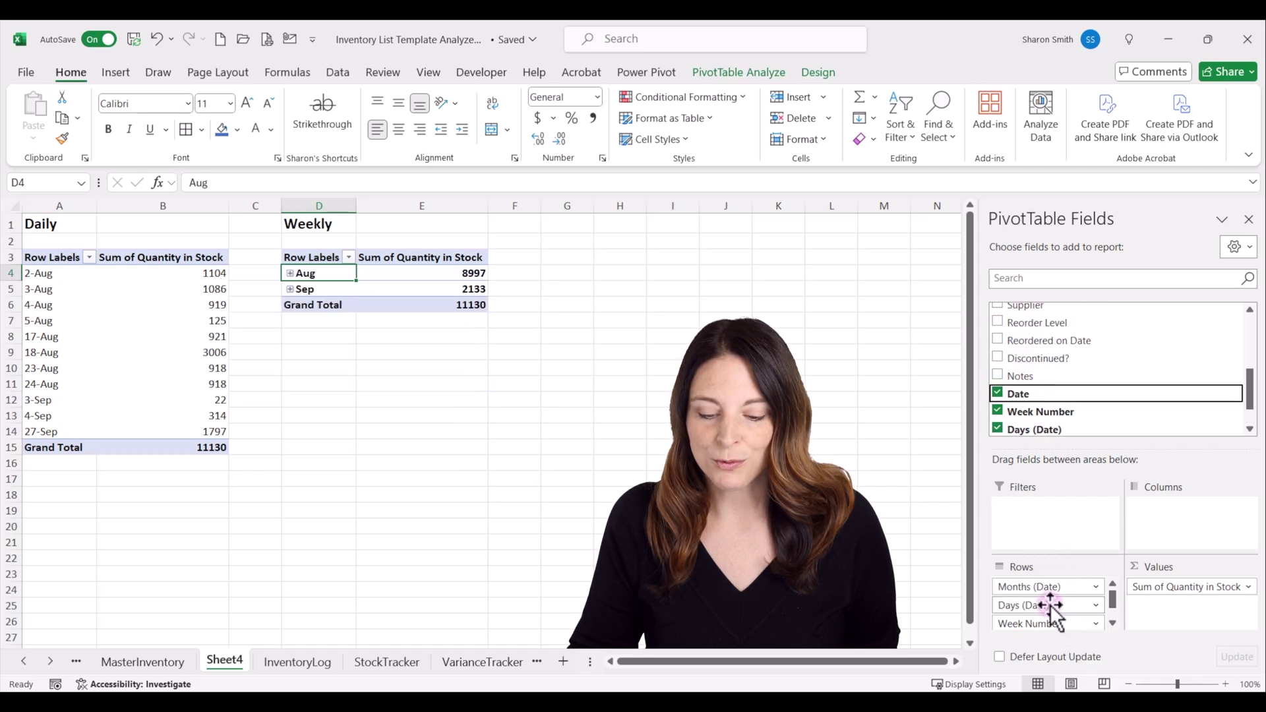
left_click(1037, 591)
left_click(1032, 625)
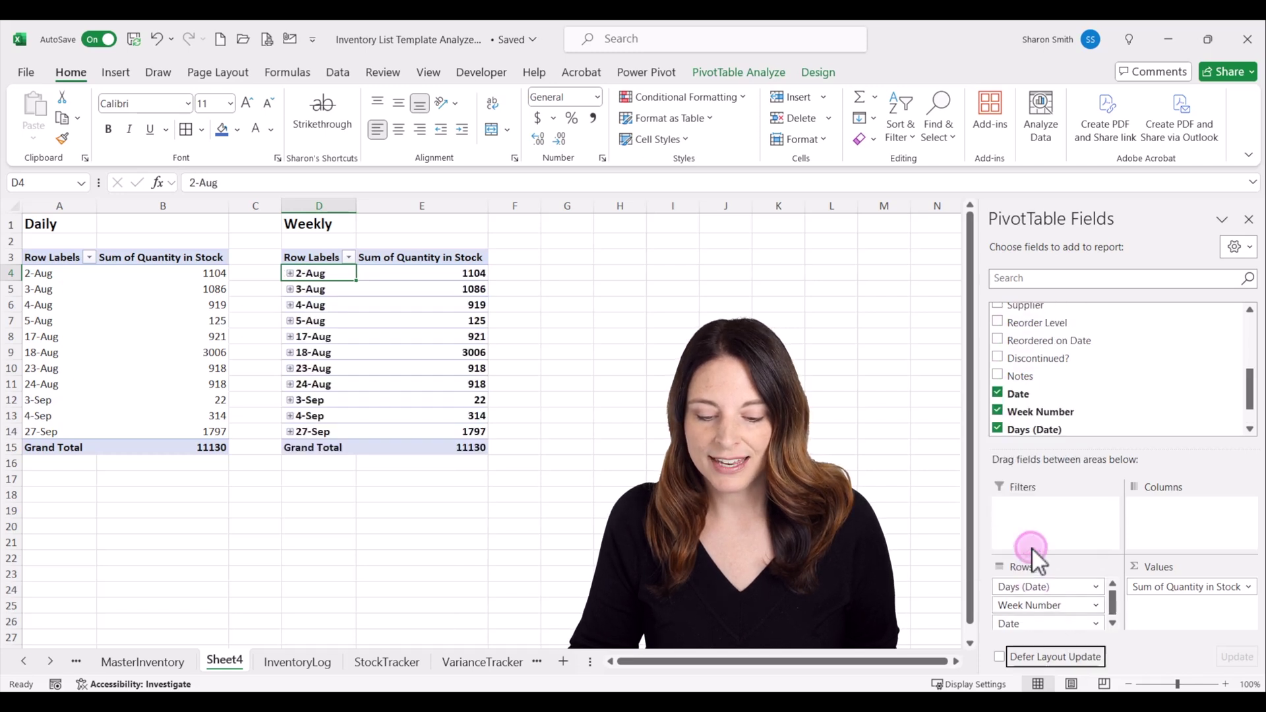
left_click(1033, 589)
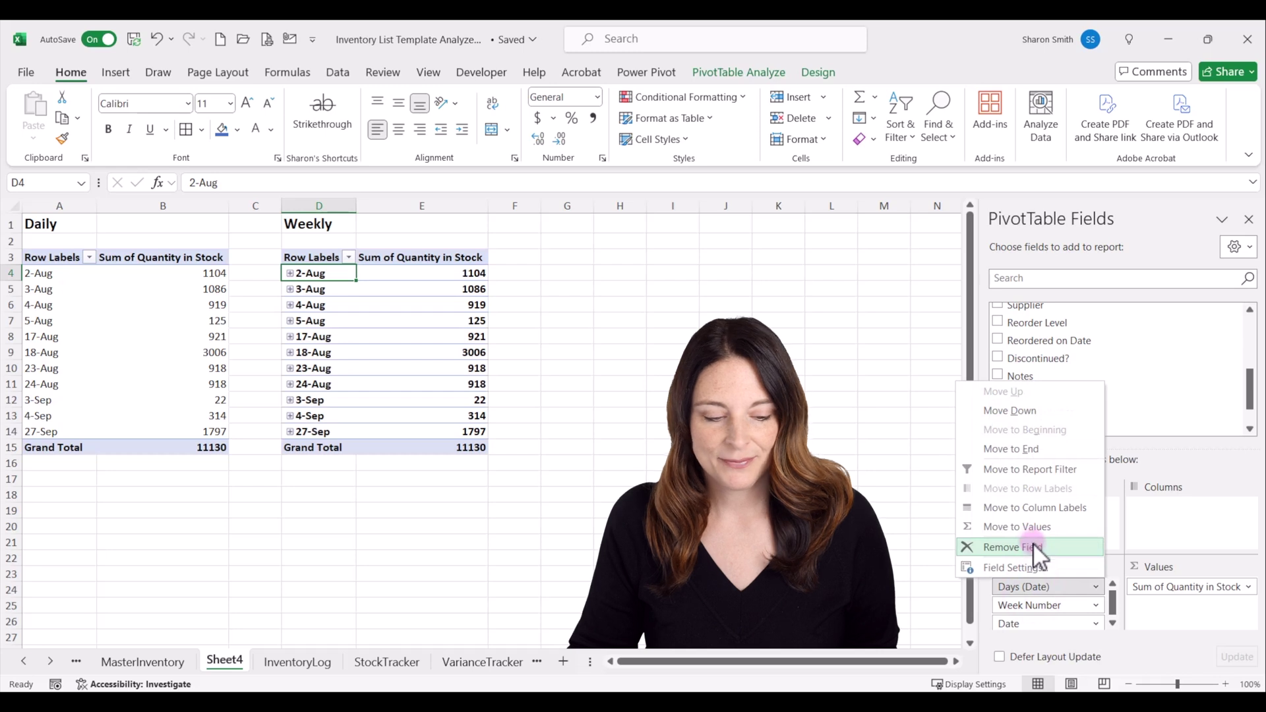
left_click(1033, 544)
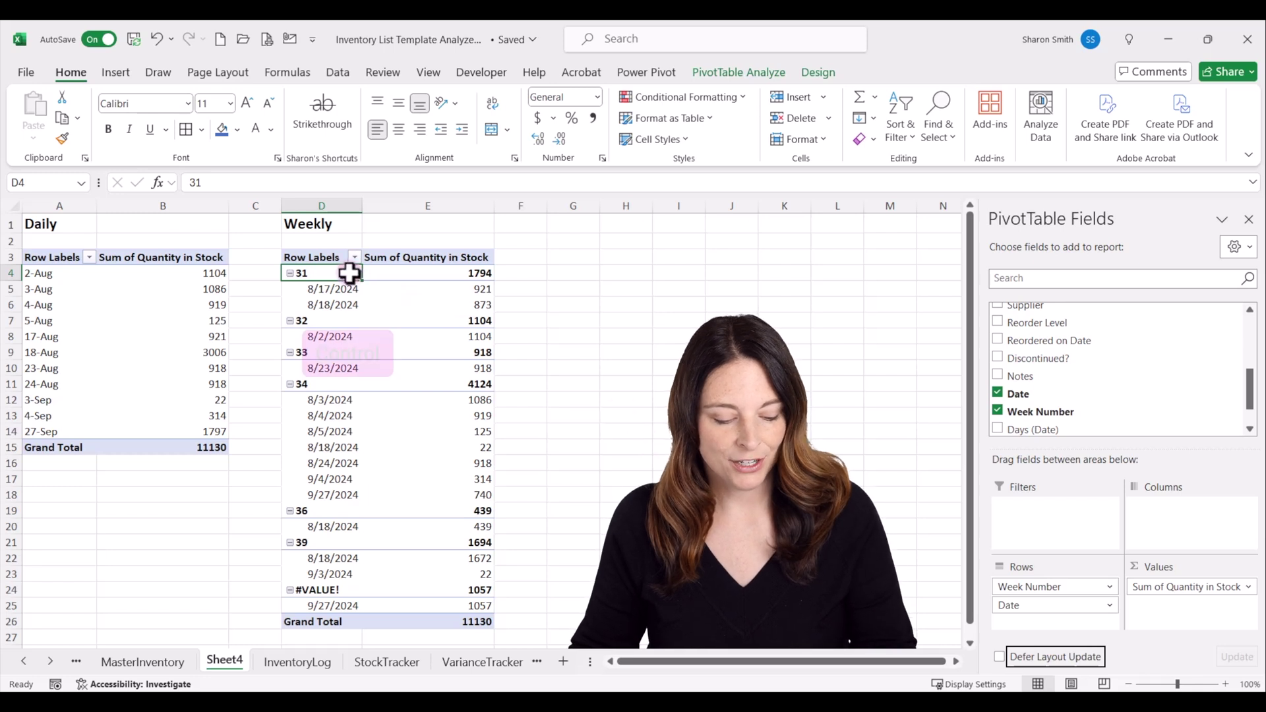
Step: Copy the whole Weekly PivotTable to G3 and autofit the widths of columns G and H
key("ctrl+a")
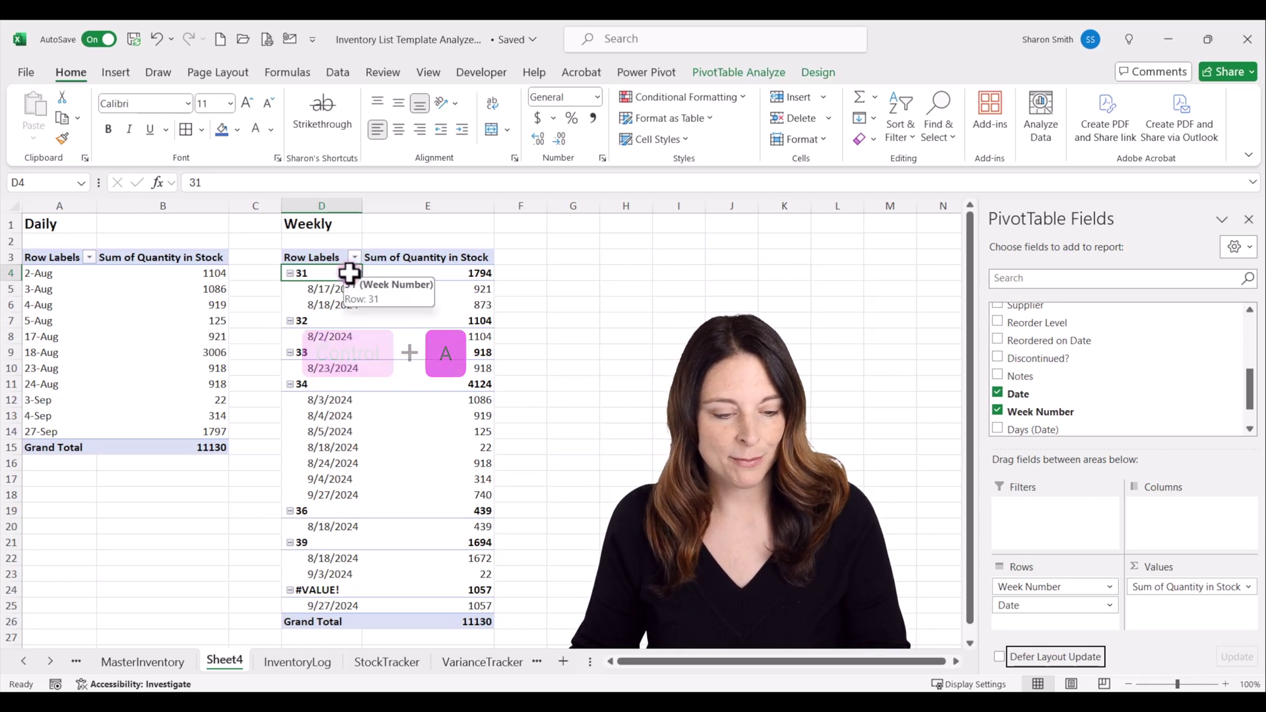
left_click(377, 289)
key("ctrl+a")
key("ctrl+c")
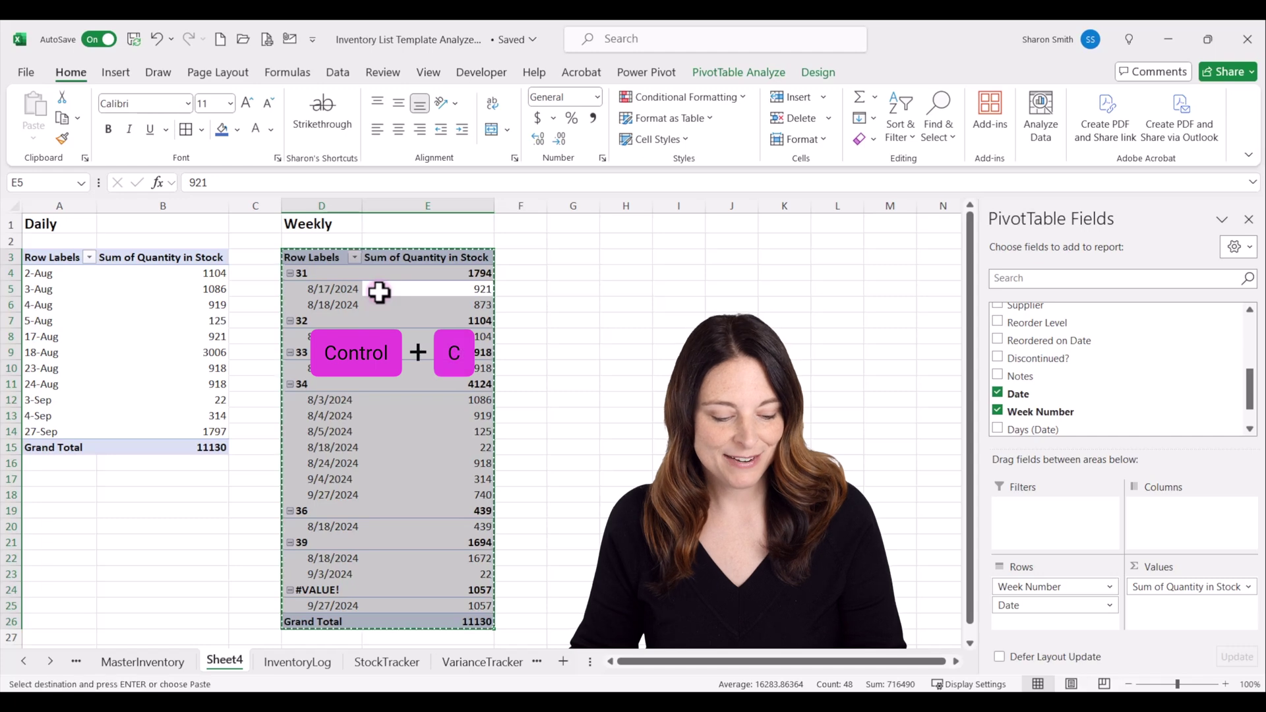
left_click(562, 259)
key("ctrl+v")
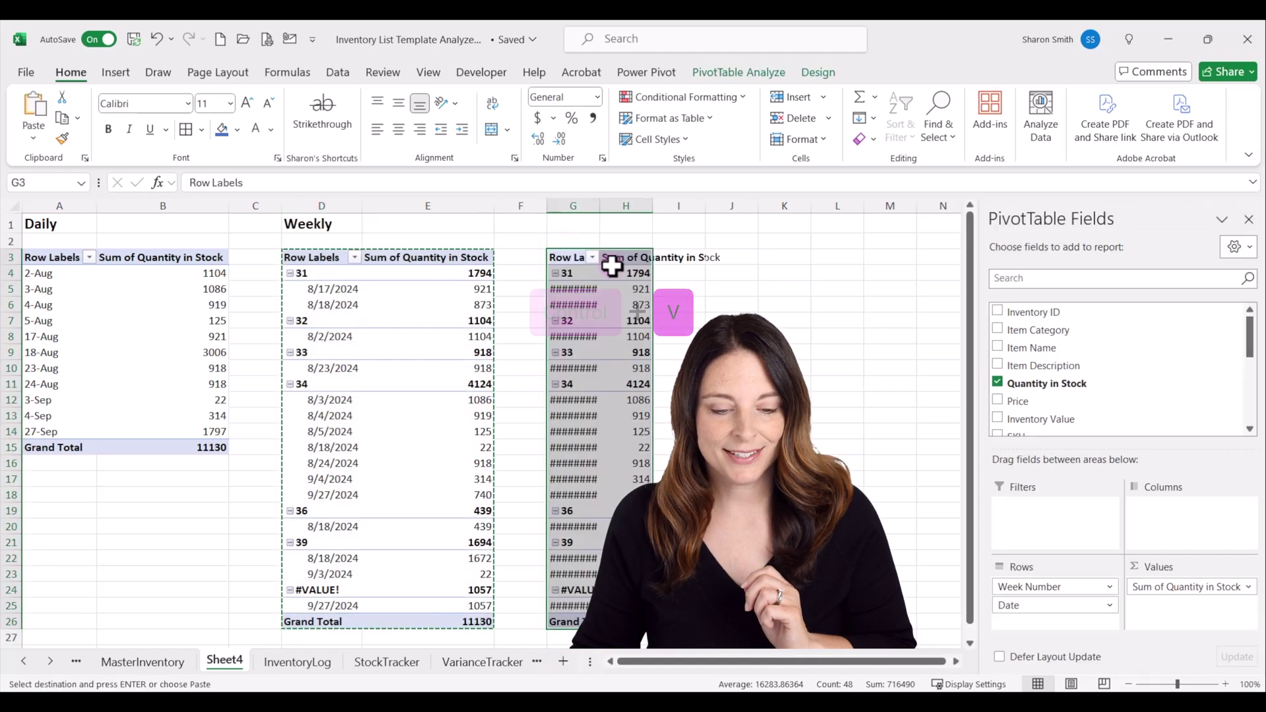
left_click_drag(575, 205, 602, 206)
double_click(601, 205)
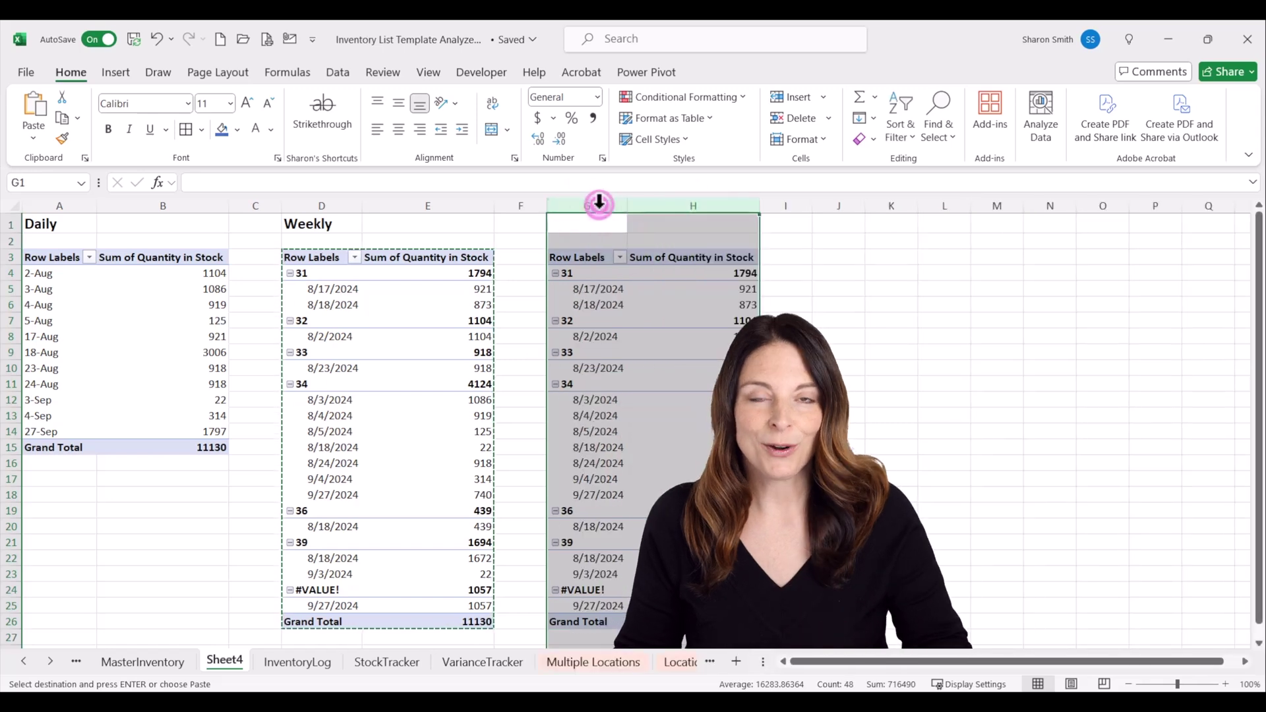
Step: Enter the heading "Monthly" in G1 and copy the formatting of the Weekly heading in D1 to it
left_click(585, 219)
type("Monthly")
key("Return")
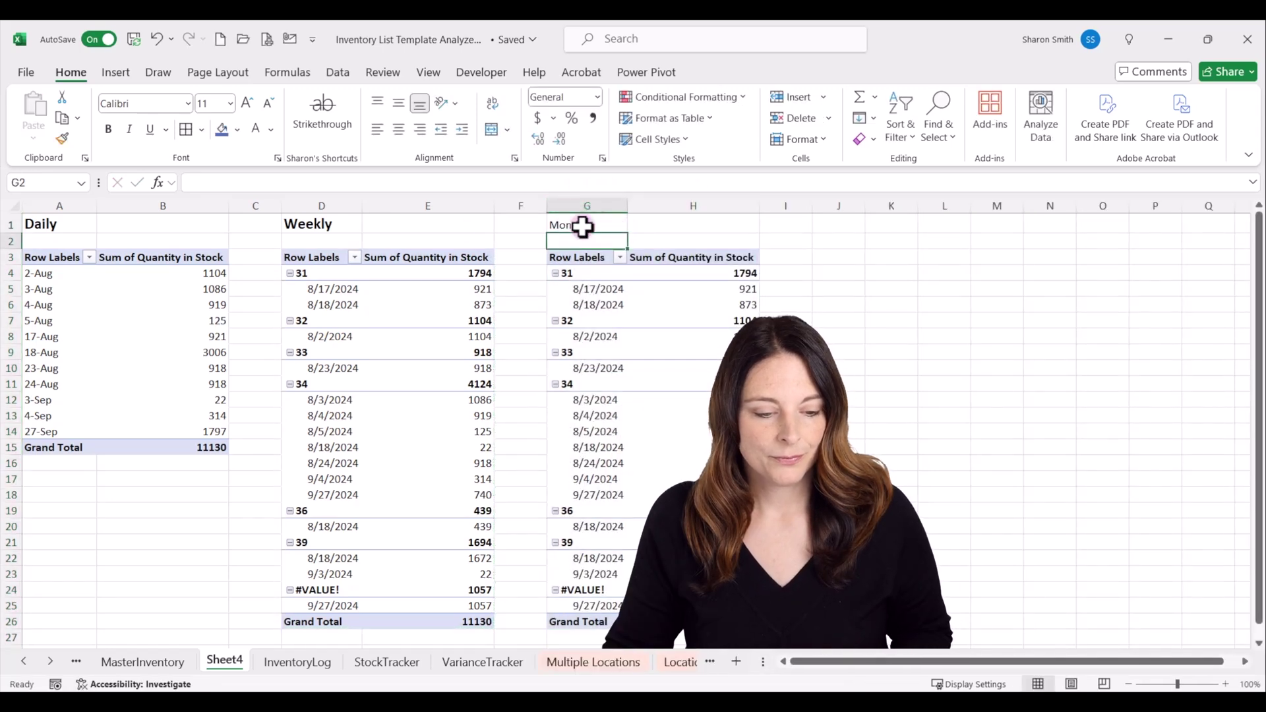
left_click(317, 225)
left_click(62, 137)
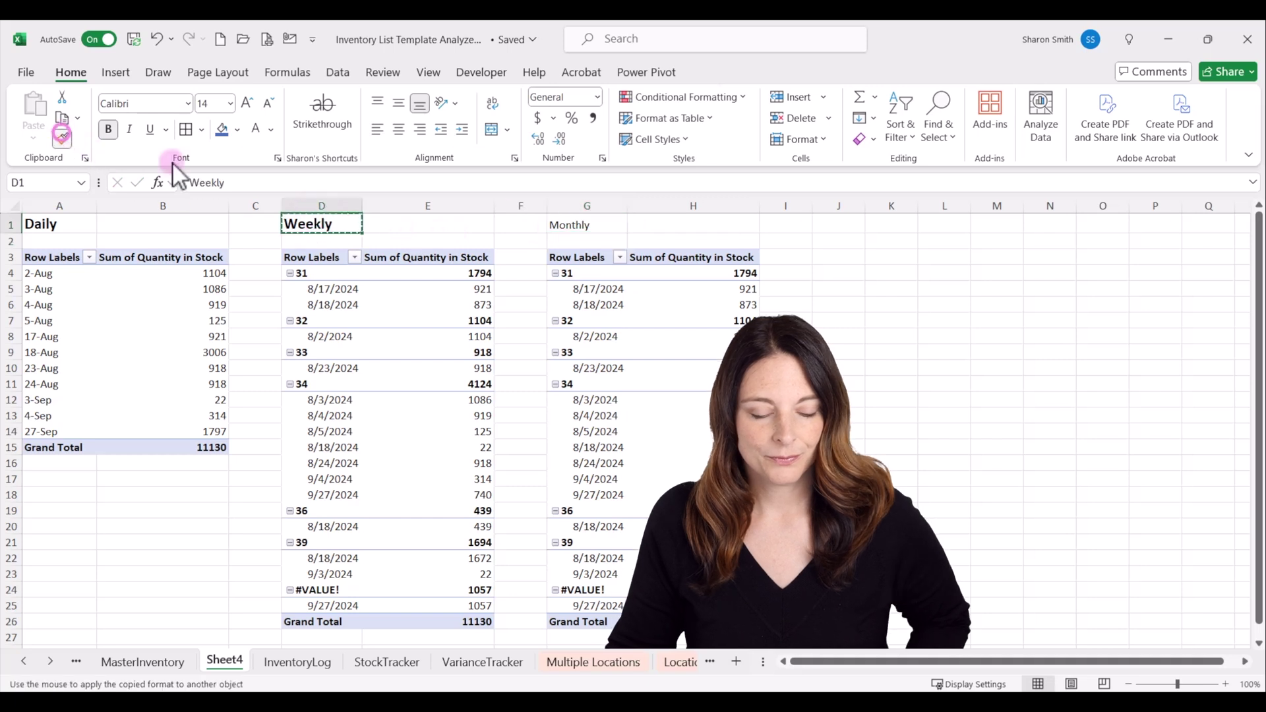
left_click(579, 223)
Step: Replace Week Number and Date with Months (Date) in the Rows area of the Monthly PivotTable
left_click(601, 292)
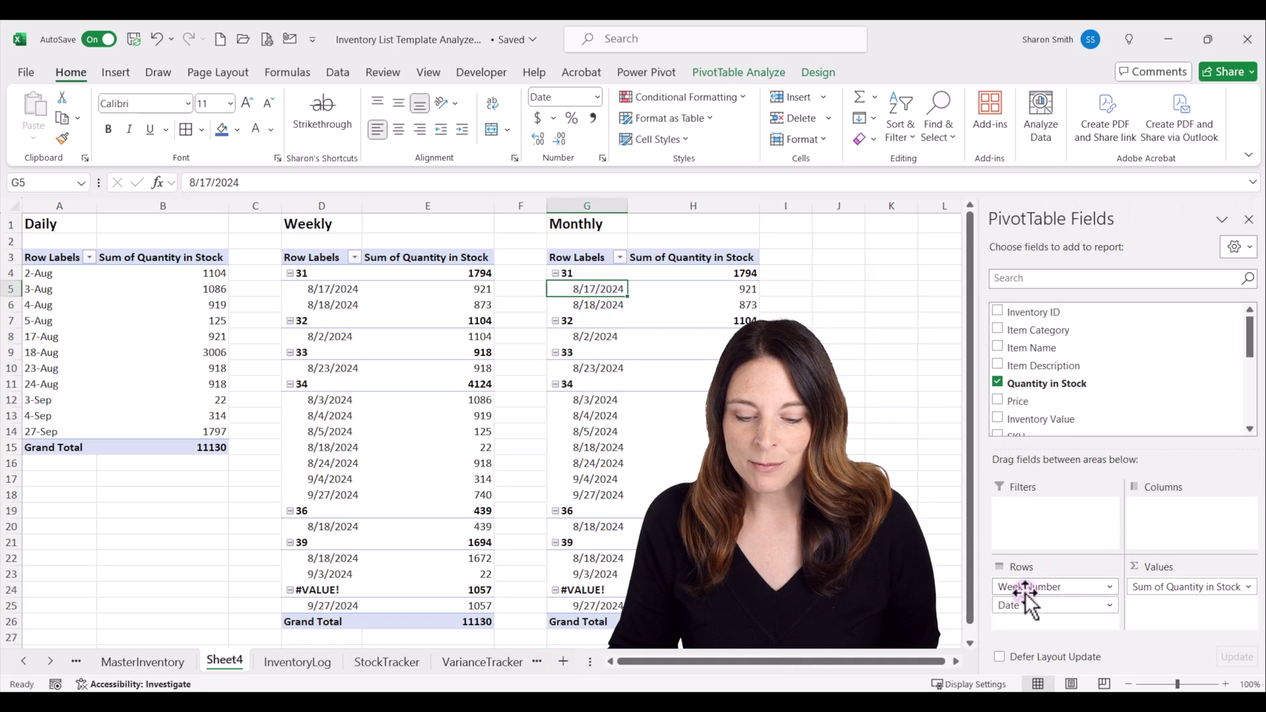
left_click(1047, 588)
left_click(1046, 543)
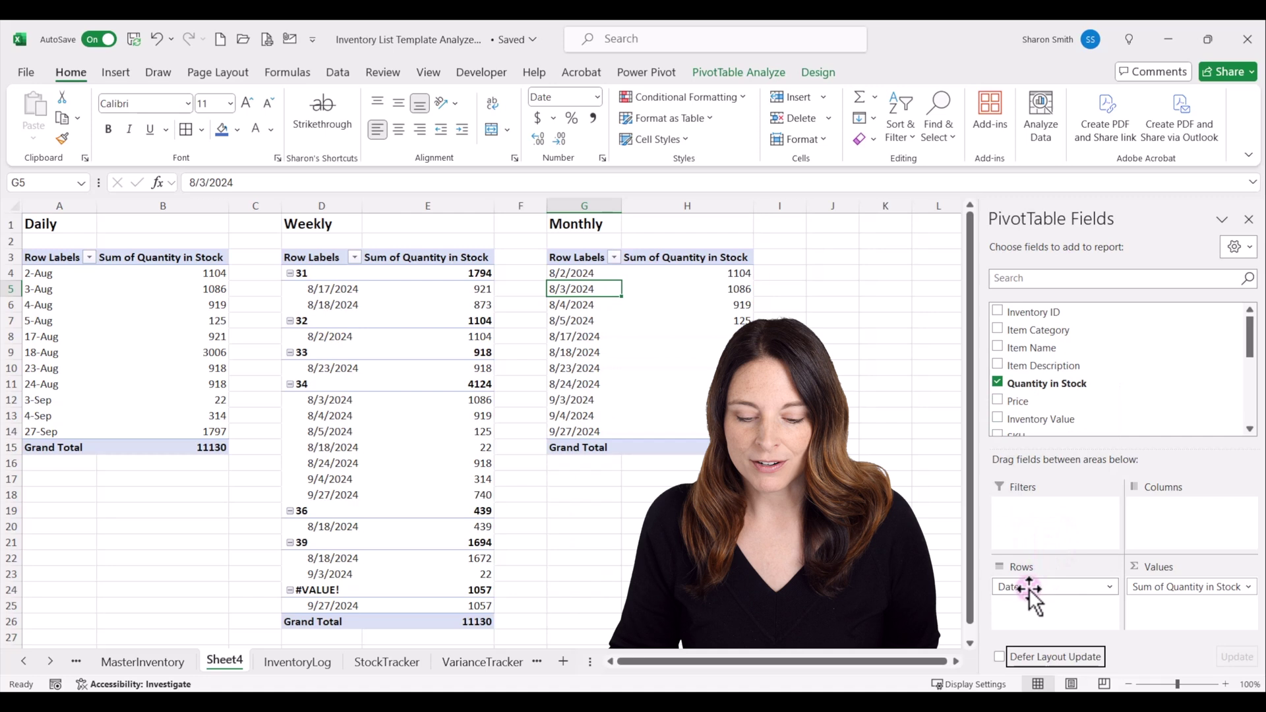
left_click(1028, 587)
left_click(1031, 547)
scroll(1033, 392, "down", 2)
scroll(1033, 393, "down", 3)
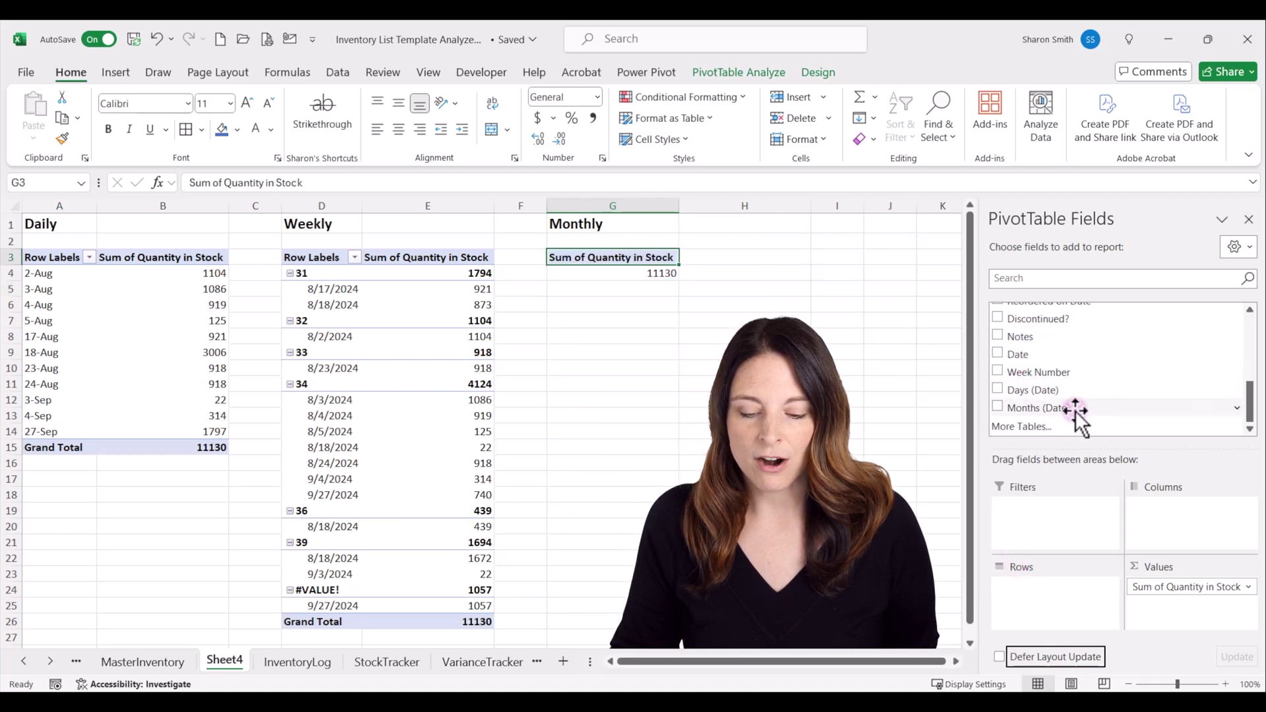
left_click_drag(1023, 406, 1053, 597)
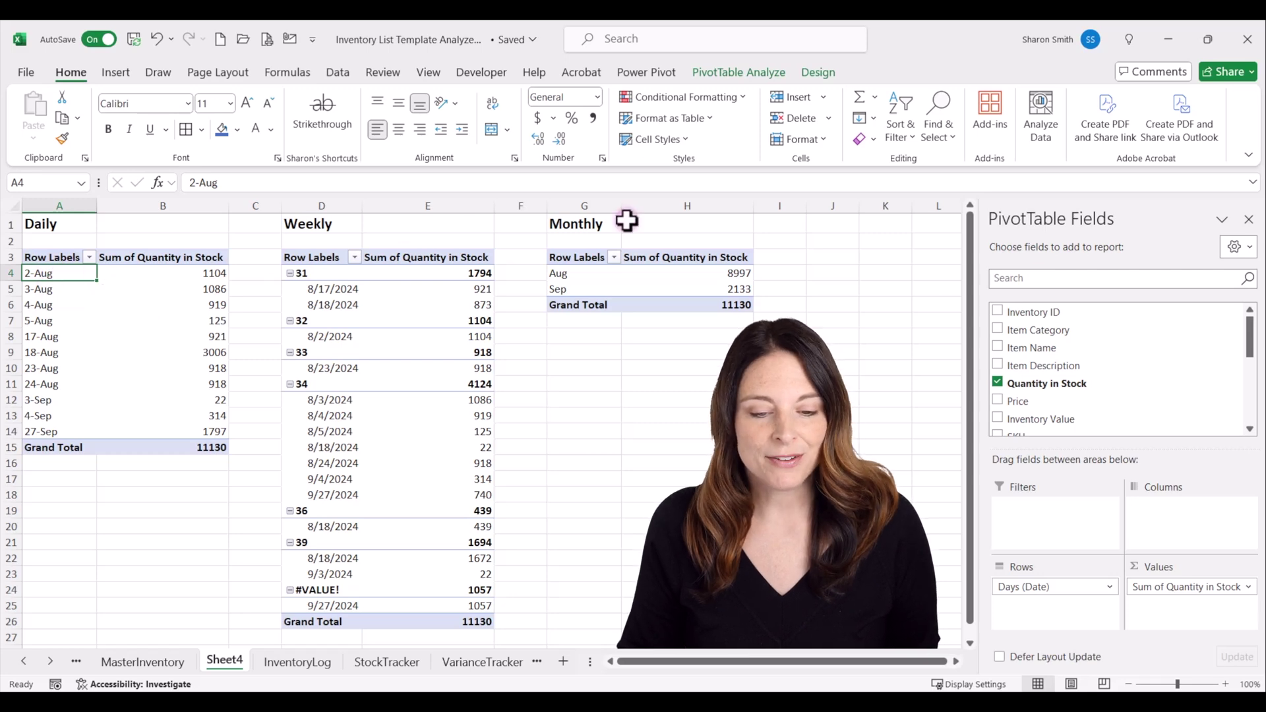
Step: Set the PivotTable name of the table under the Daily heading to "Daily"
left_click(744, 72)
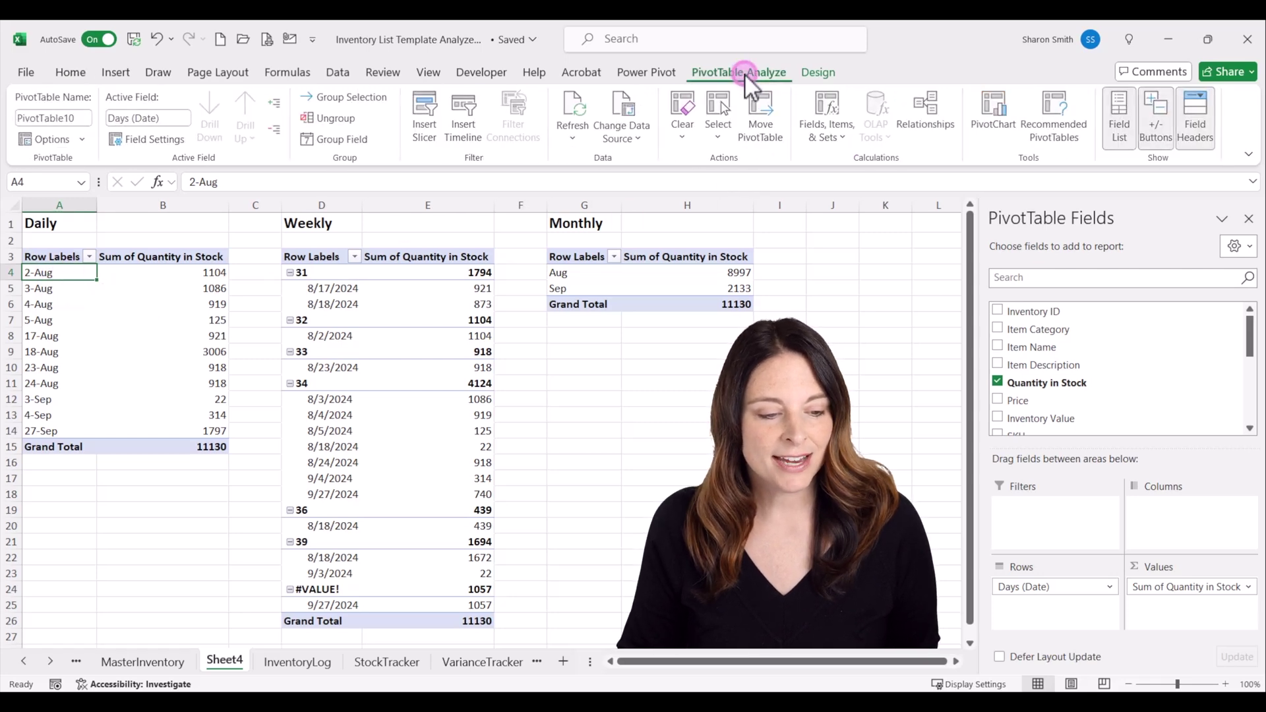
left_click(85, 119)
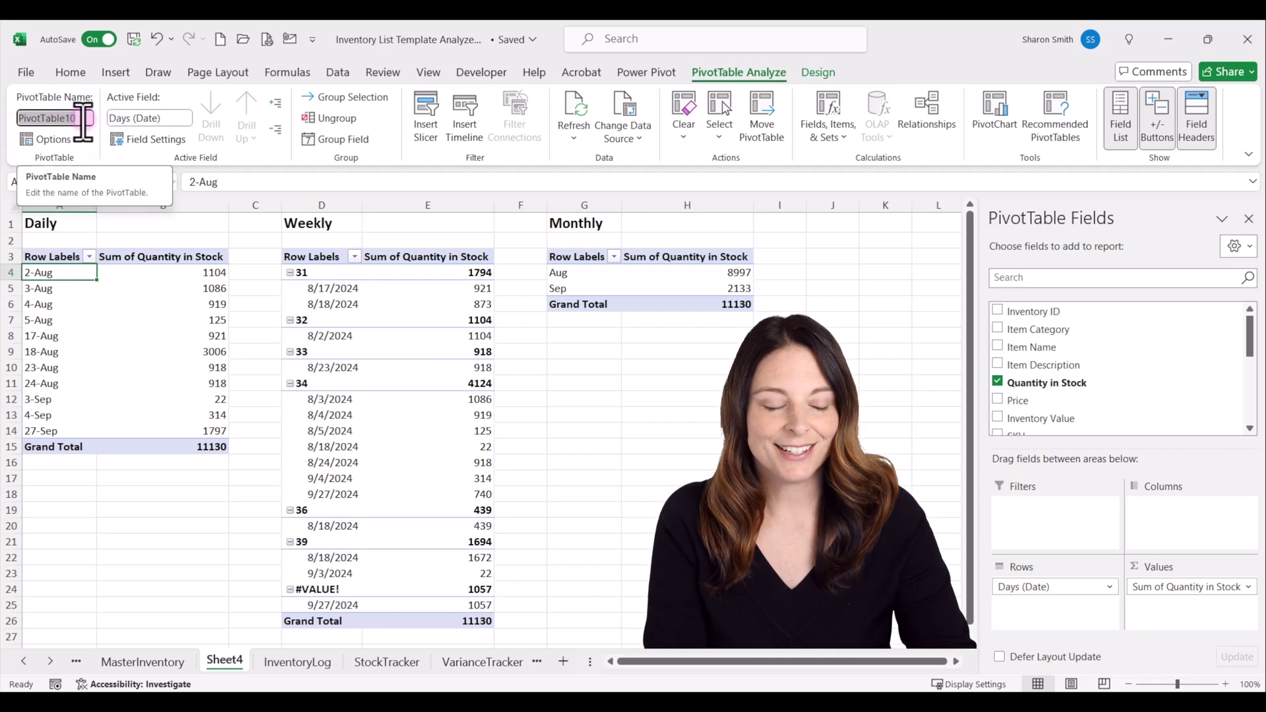
type("Daily")
Step: Set the PivotTable names of the tables under the Weekly and Monthly headings to "Weekly" and "Monthly"
left_click(330, 289)
left_click(84, 119)
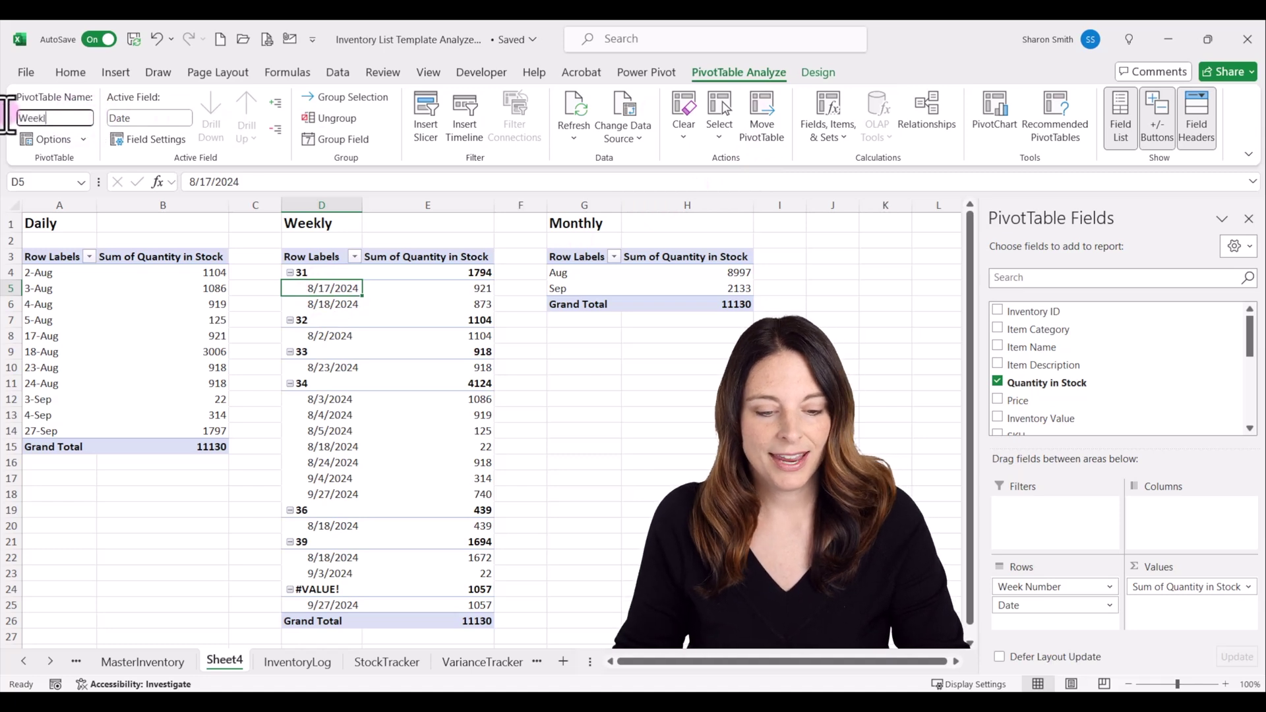
left_click(561, 281)
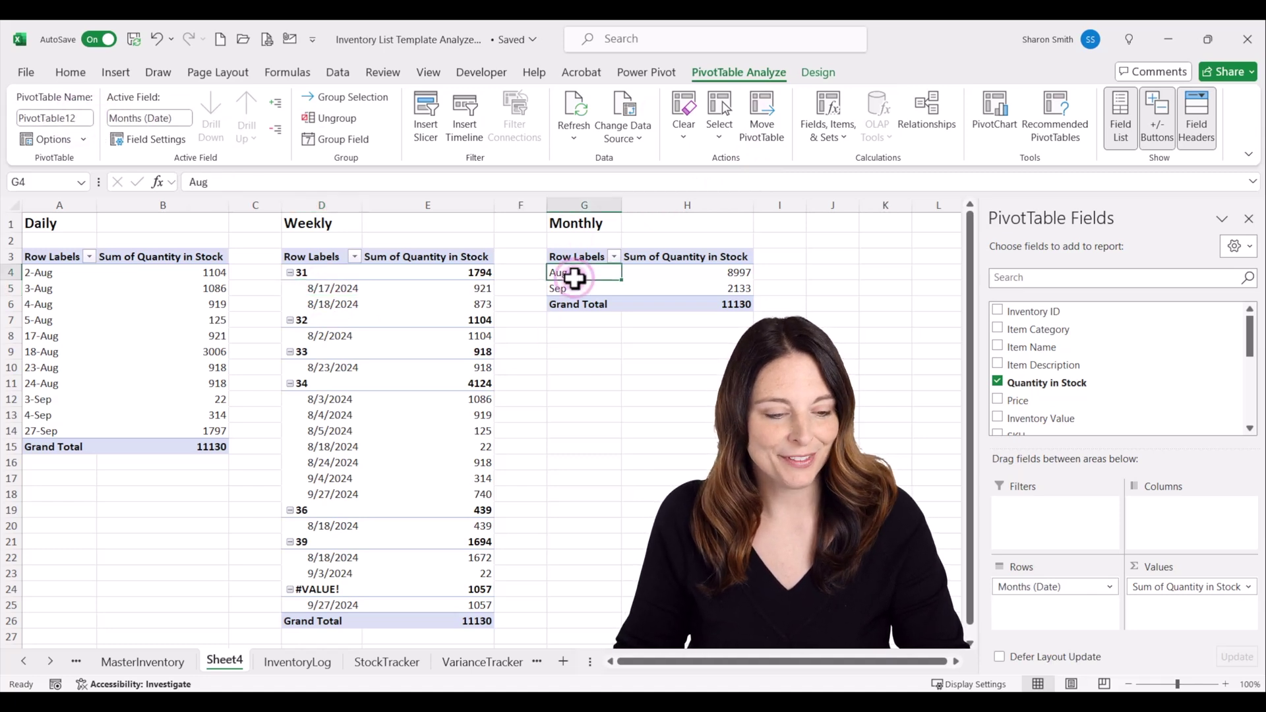
left_click(20, 119)
type("Mo")
left_click(62, 304)
Step: Rename Sheet4 as DWMPivotTables
left_click(234, 661)
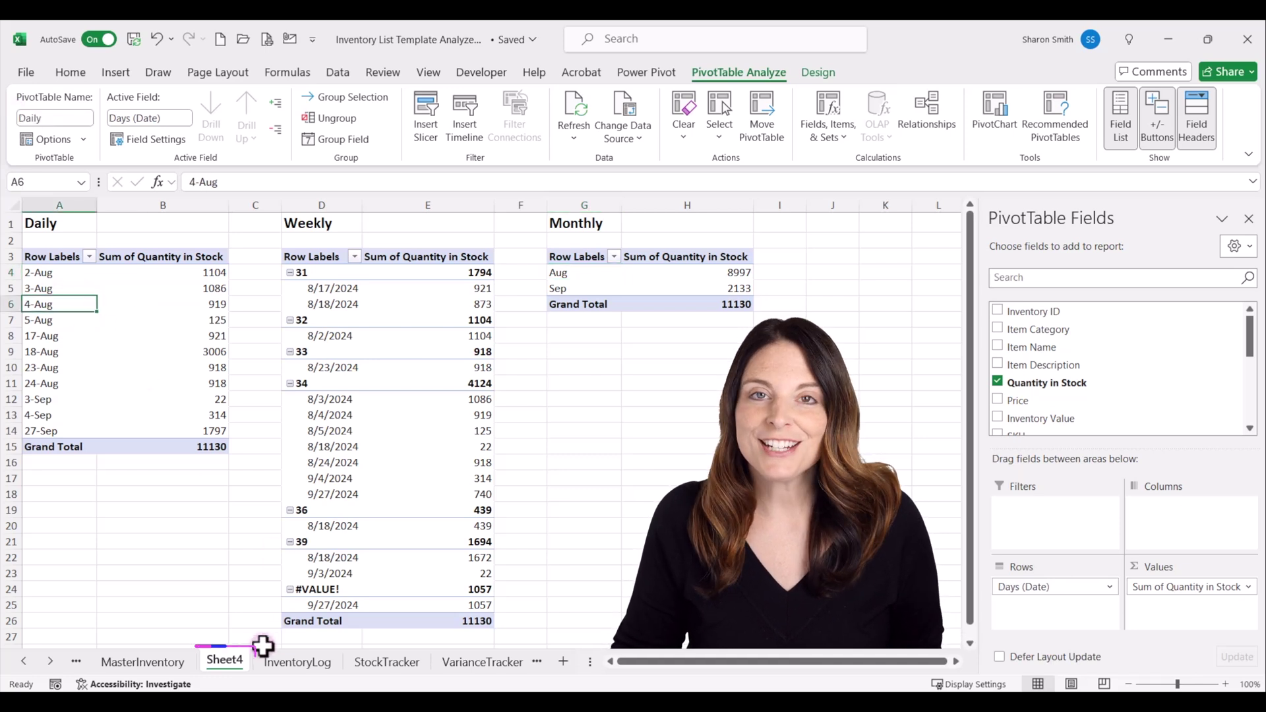
double_click(228, 661)
type("DWMPi")
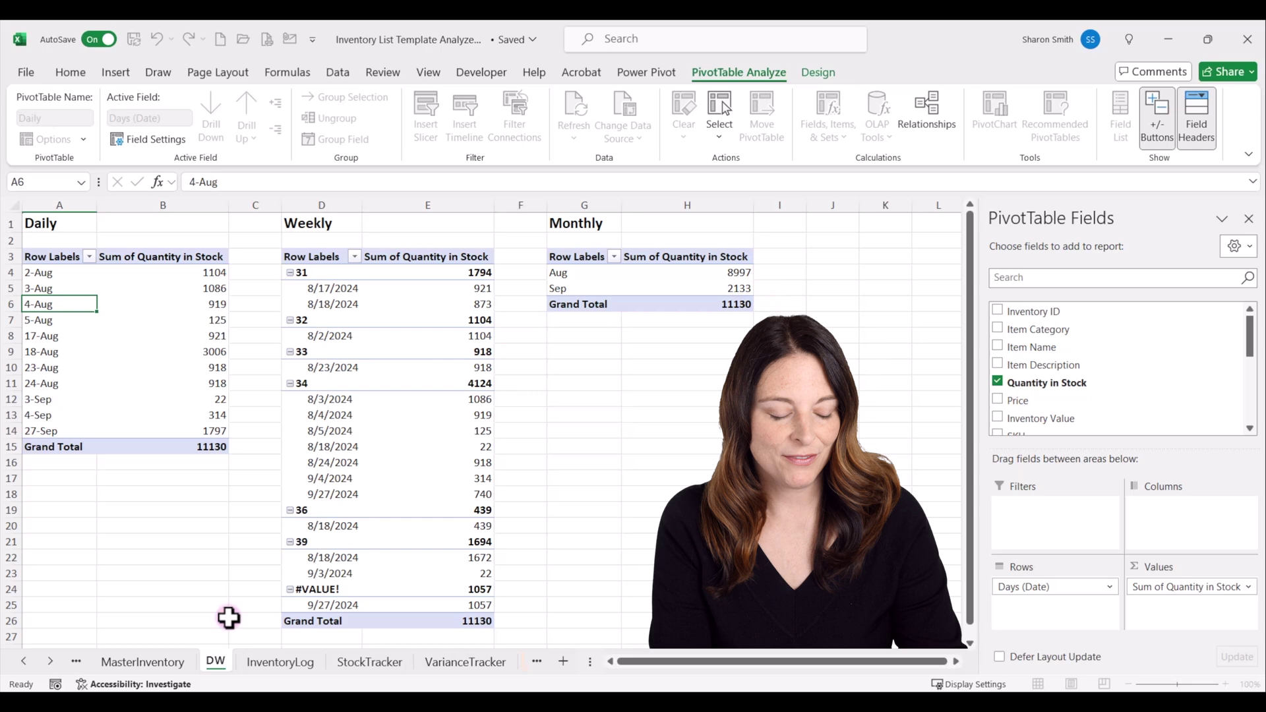
key("Return")
type("votTables")
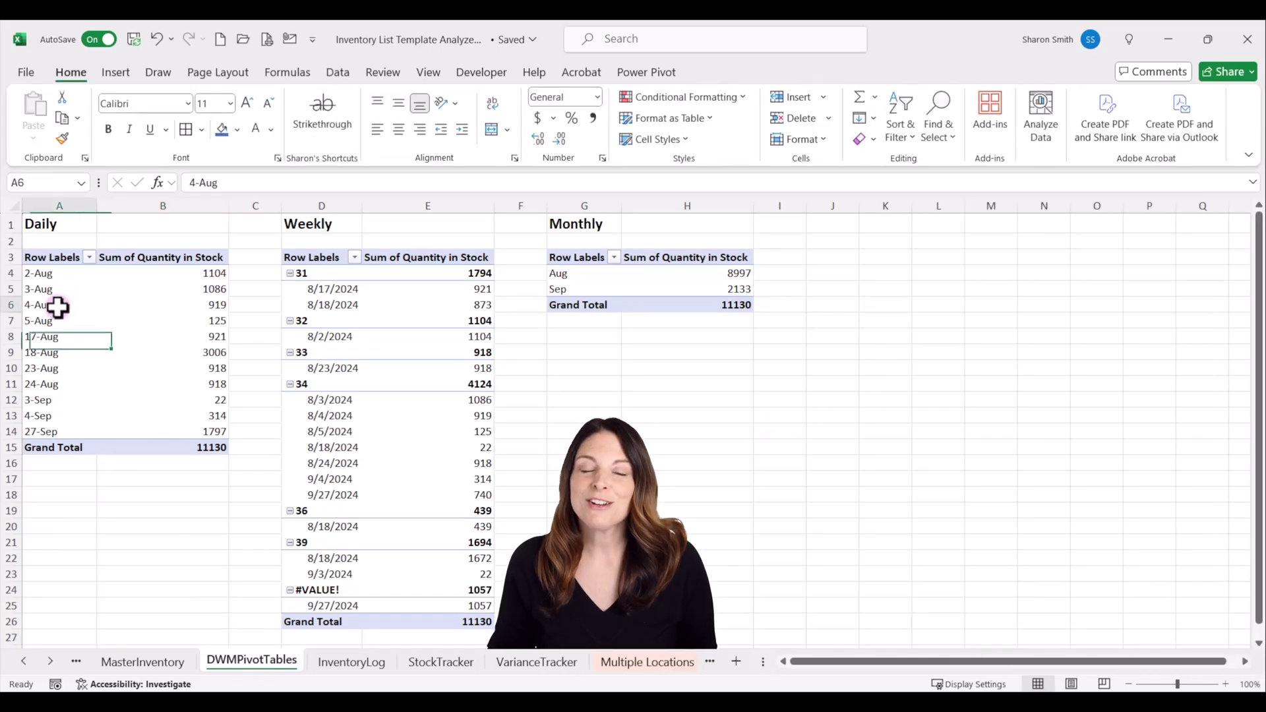
Step: Insert a Line PivotChart from the Daily PivotTable and move it below the Monthly PivotTable
left_click(58, 307)
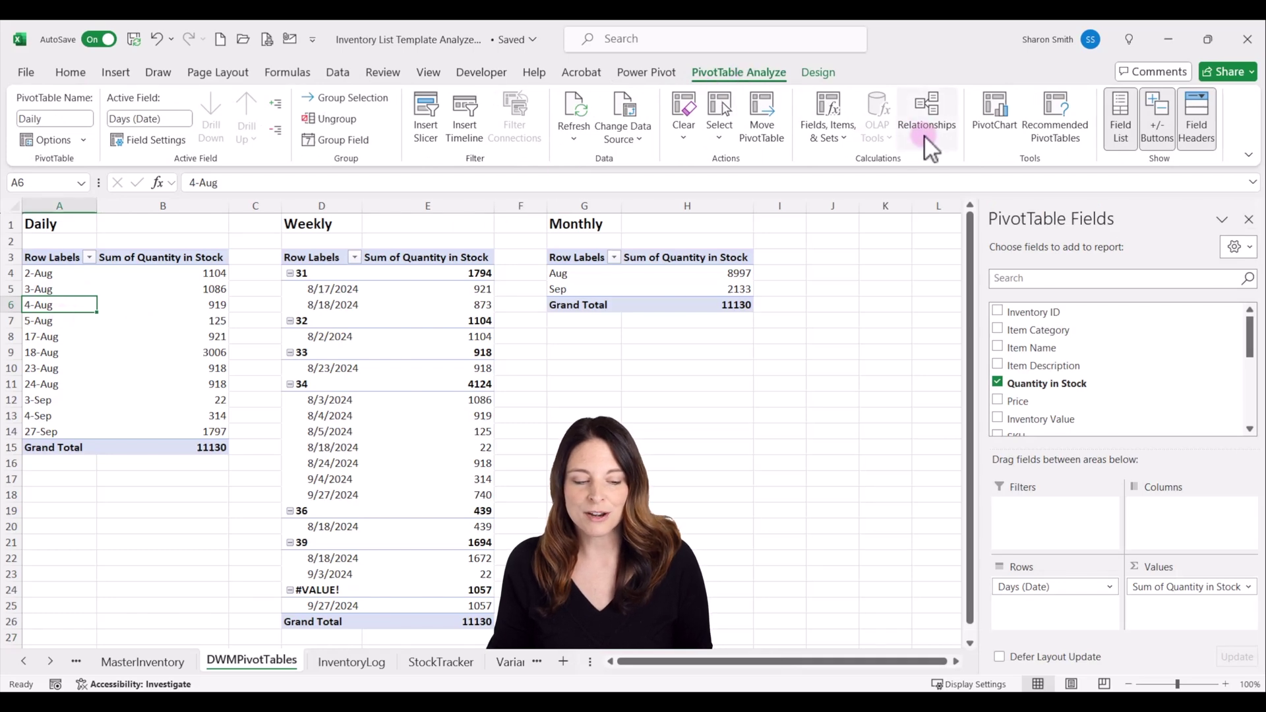
left_click(1004, 137)
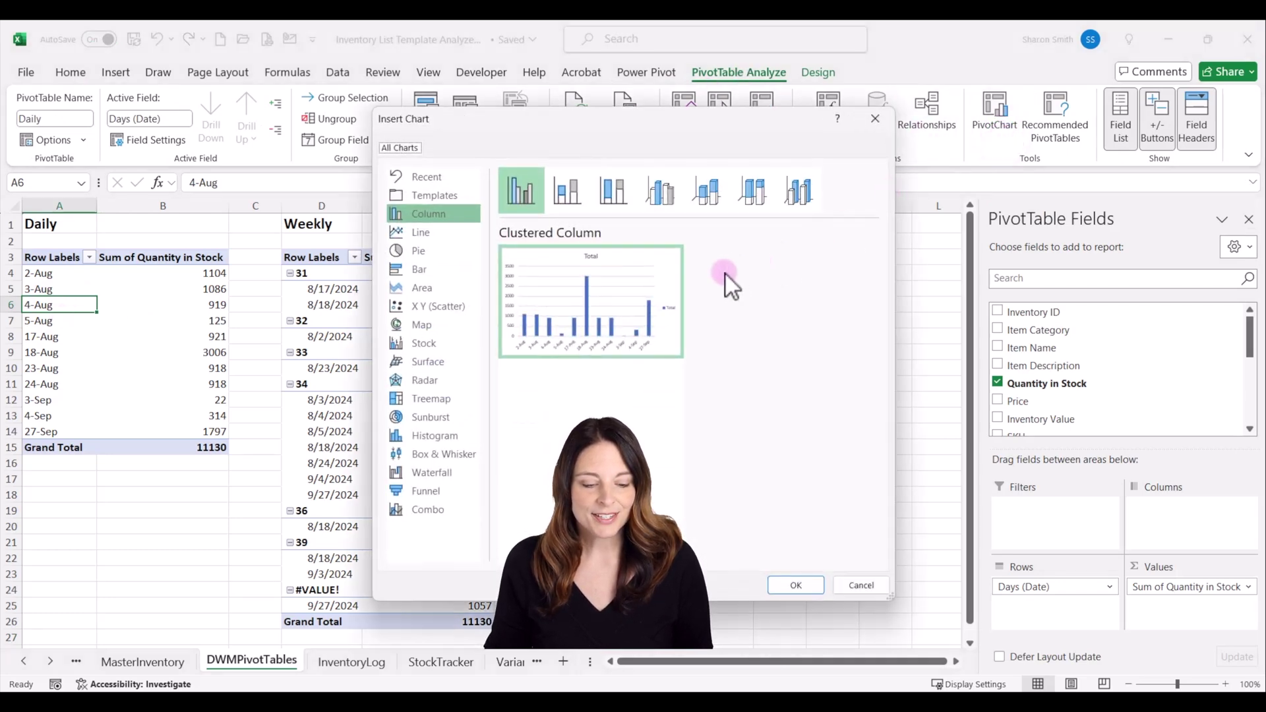
mouse_move(580, 253)
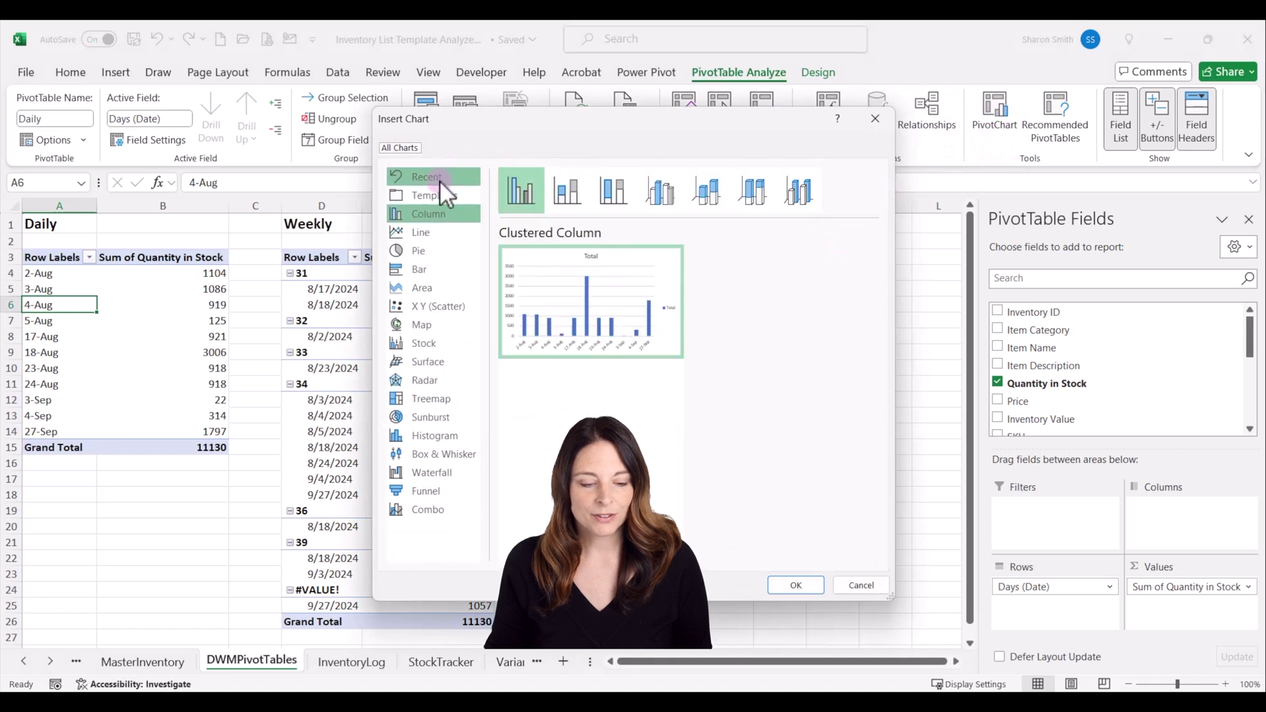
left_click(427, 233)
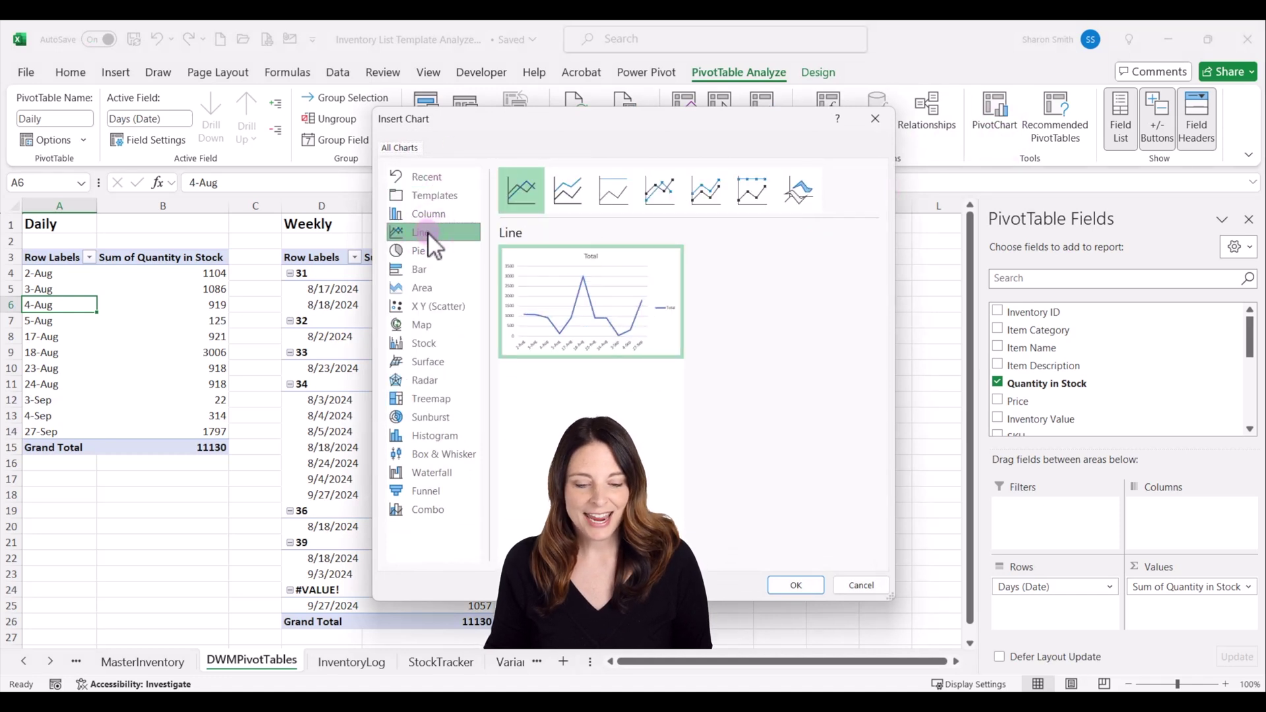
left_click(797, 585)
left_click(576, 357)
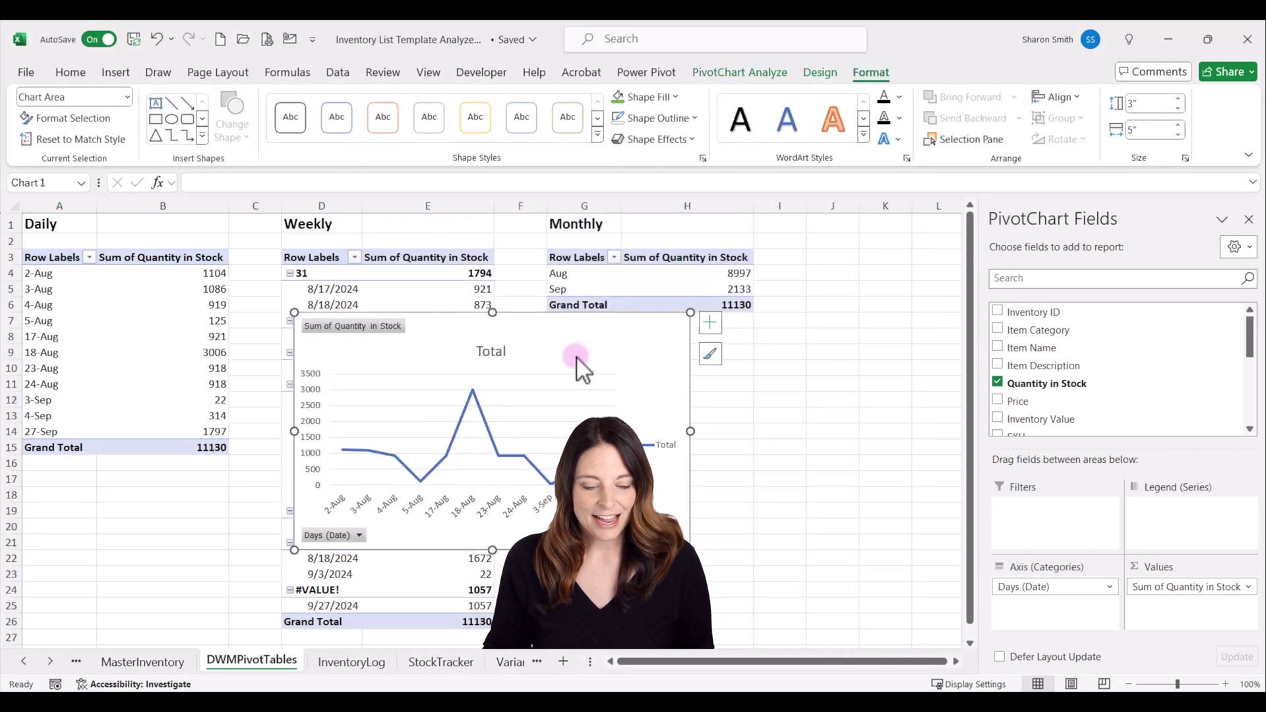
left_click_drag(570, 345, 795, 375)
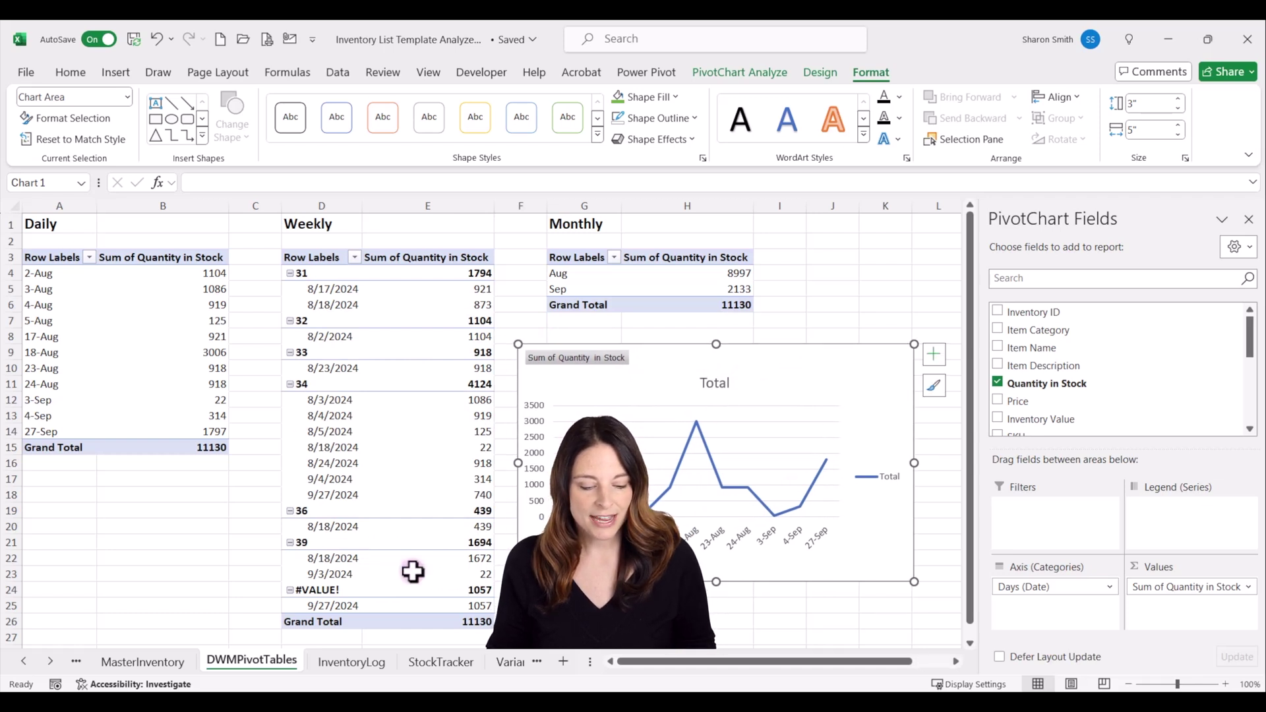
Step: Add a new worksheet after DWMPivotTables and name it DWMDashboard
left_click(565, 663)
double_click(334, 661)
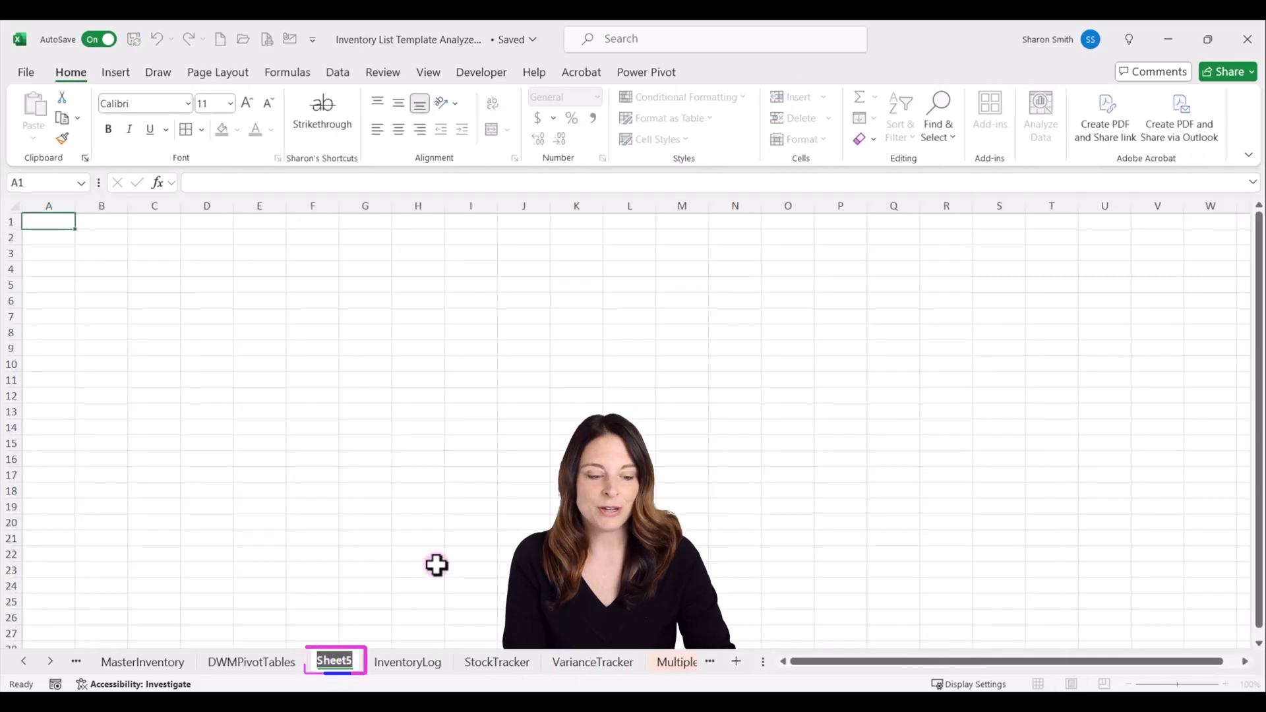
type("DWMDashboard")
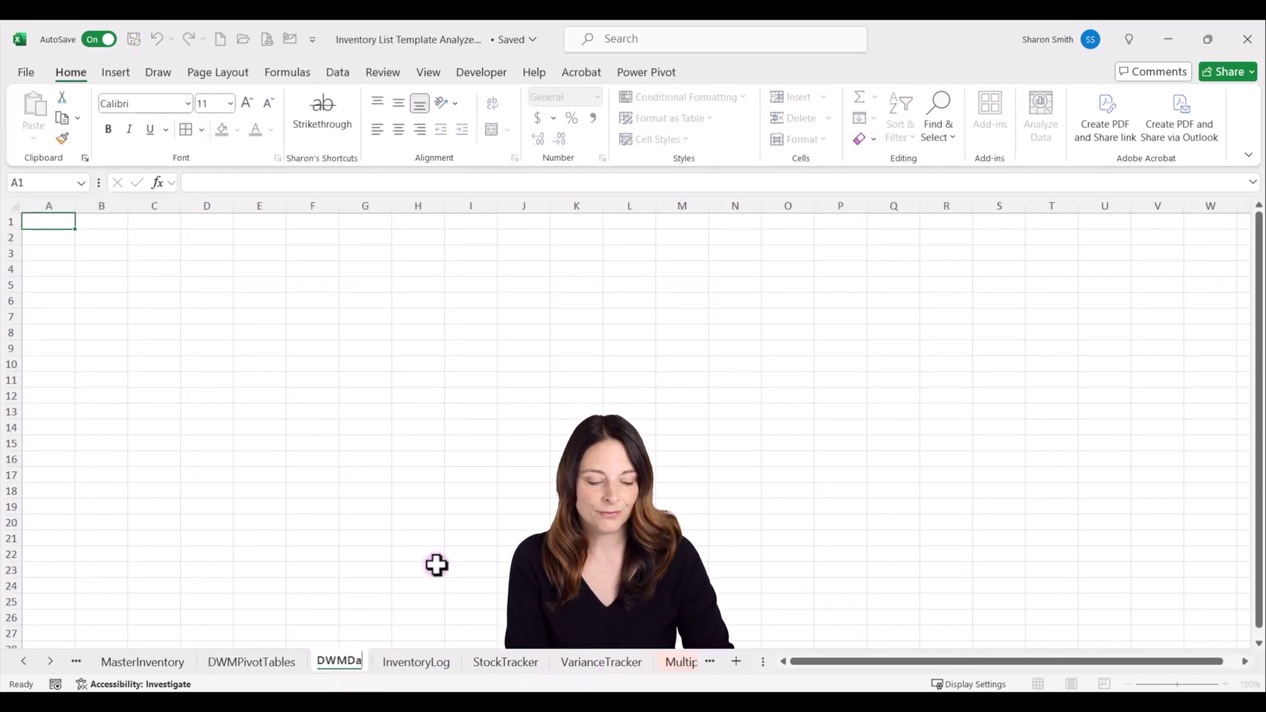
Step: Enter the heading "Daily" in A1 of DWMDashboard and format it bold at 14 pt
left_click(61, 221)
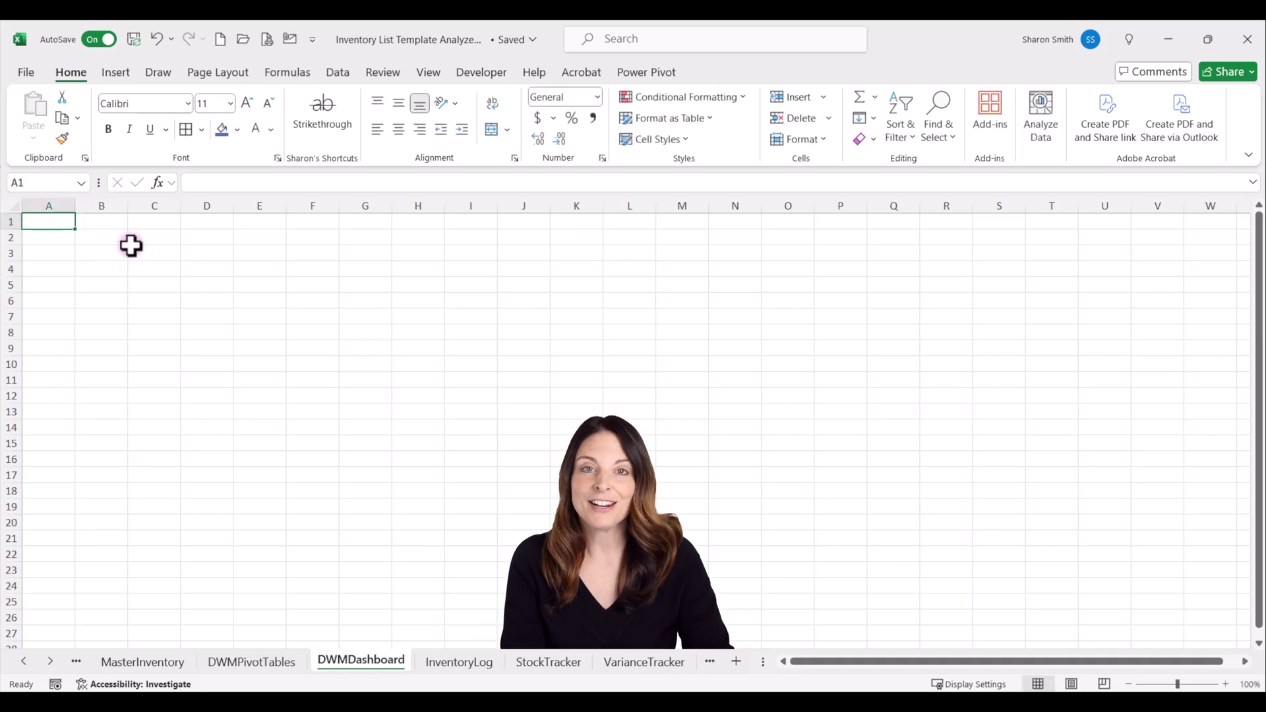
type("Daily")
key("Return")
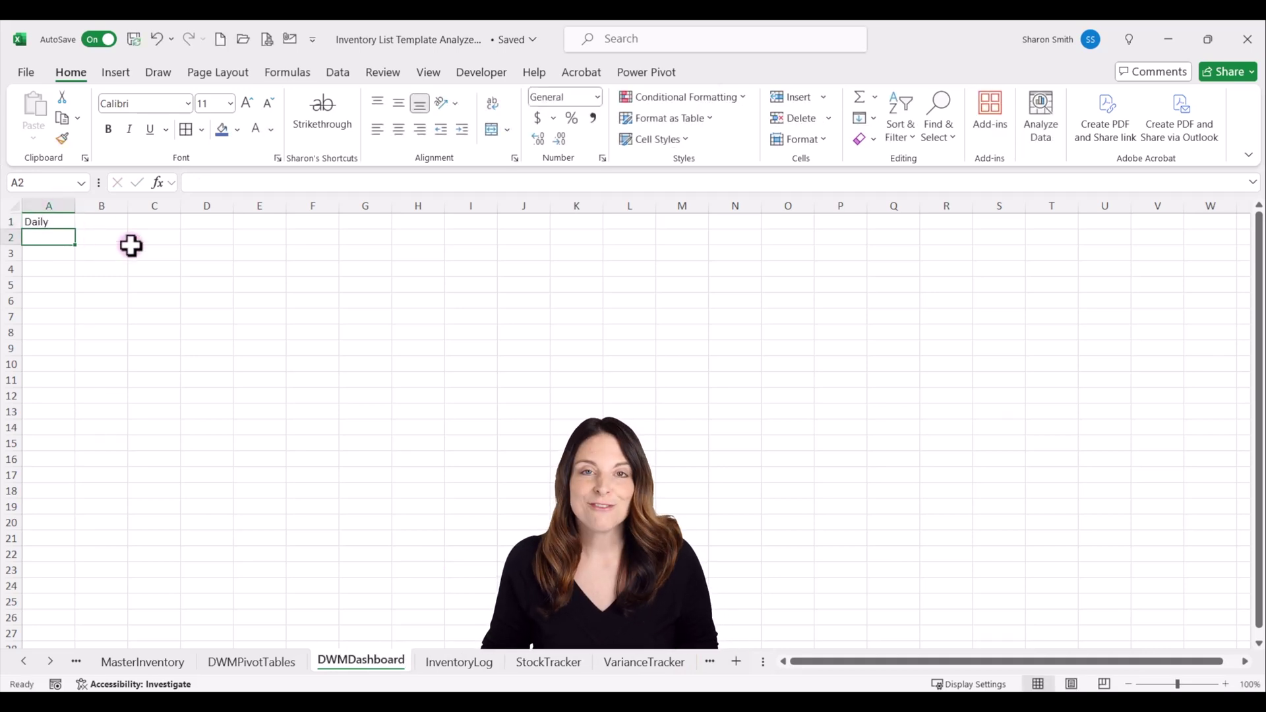
left_click(54, 222)
left_click(247, 103)
left_click(247, 102)
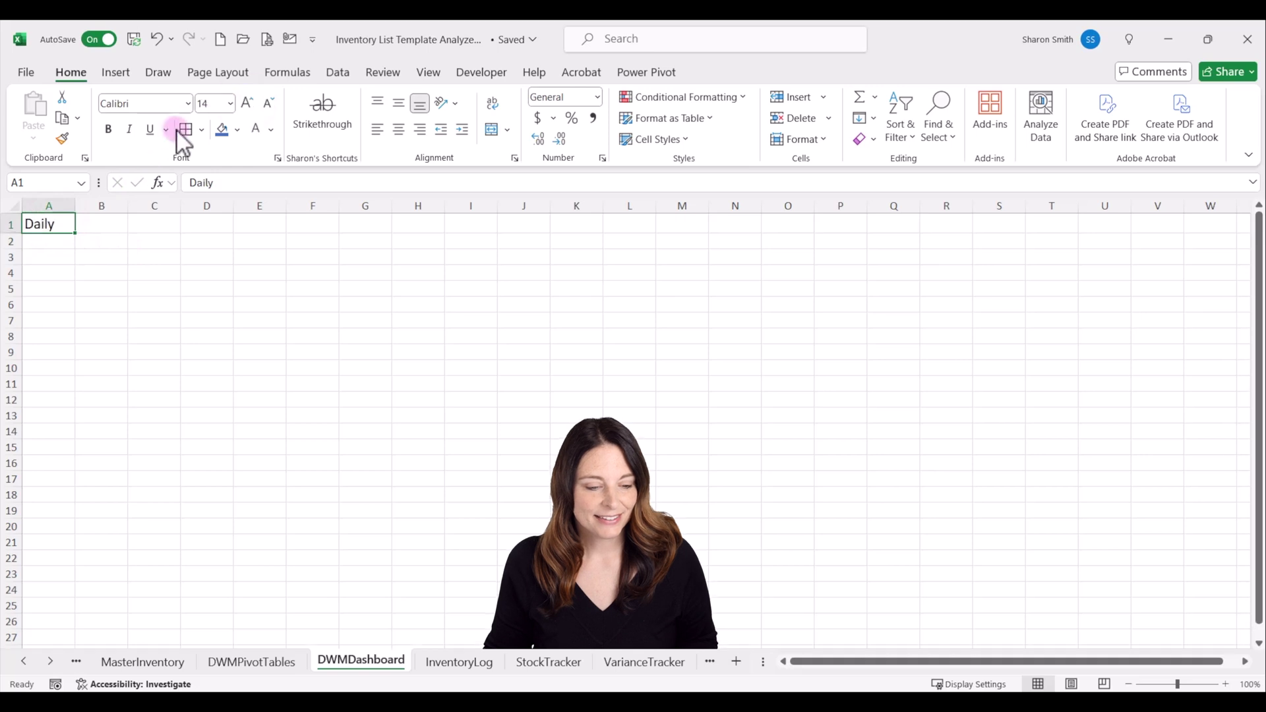
left_click(108, 129)
Step: Cut the daily line chart from DWMPivotTables, paste it at A2 of DWMDashboard and position it below the Daily heading
left_click(264, 663)
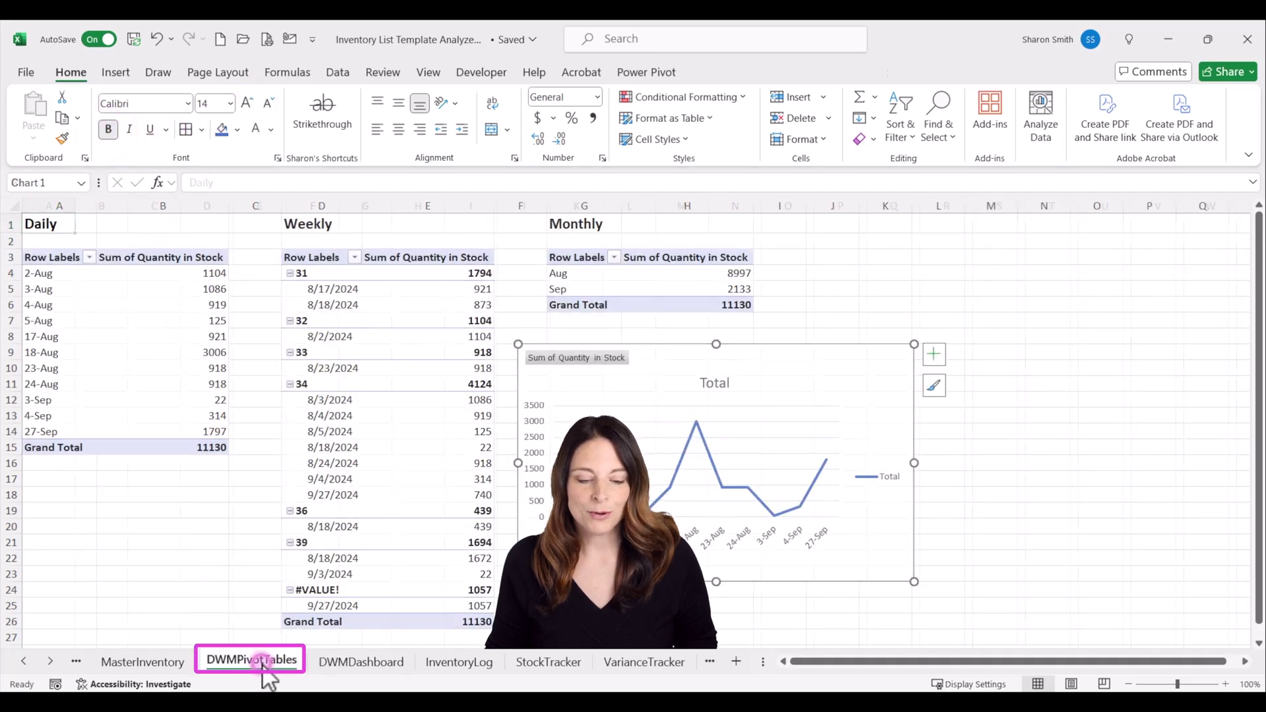
left_click(676, 362)
key("ctrl+x")
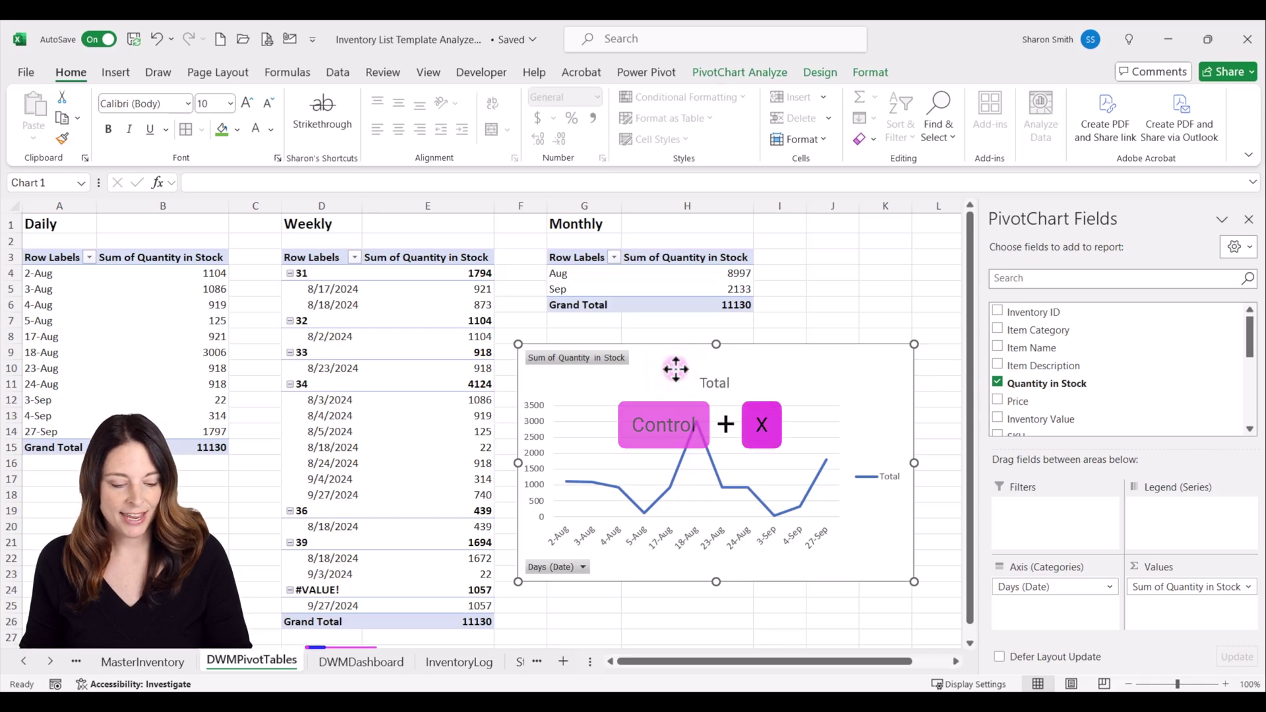
left_click(361, 662)
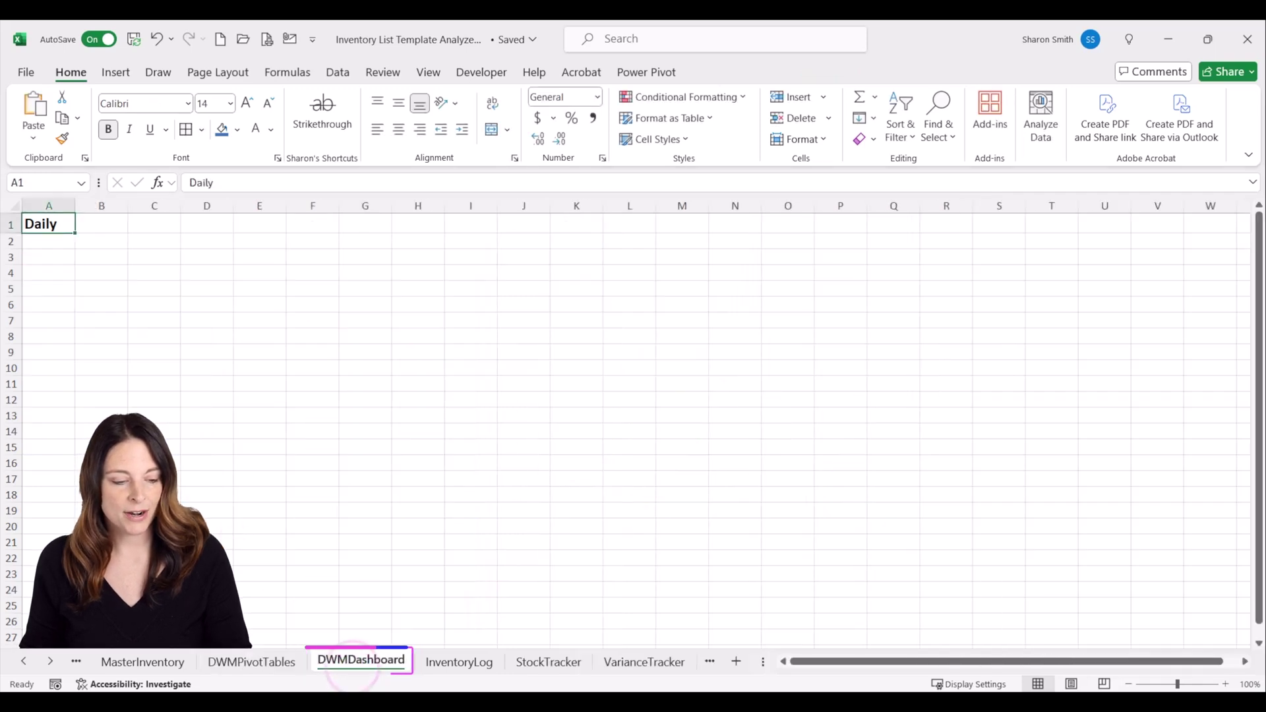
left_click(49, 244)
key("ctrl+v")
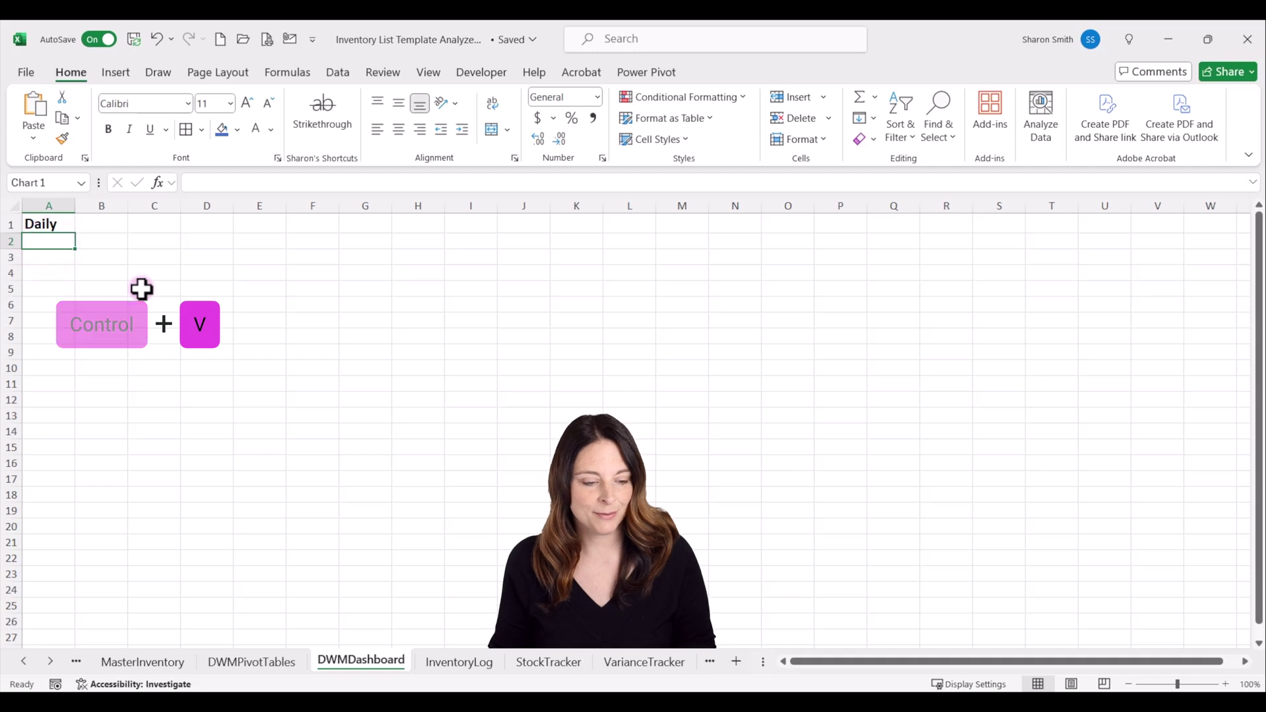
mouse_move(140, 255)
left_mouse_down()
mouse_move(162, 261)
mouse_move(150, 264)
left_mouse_up()
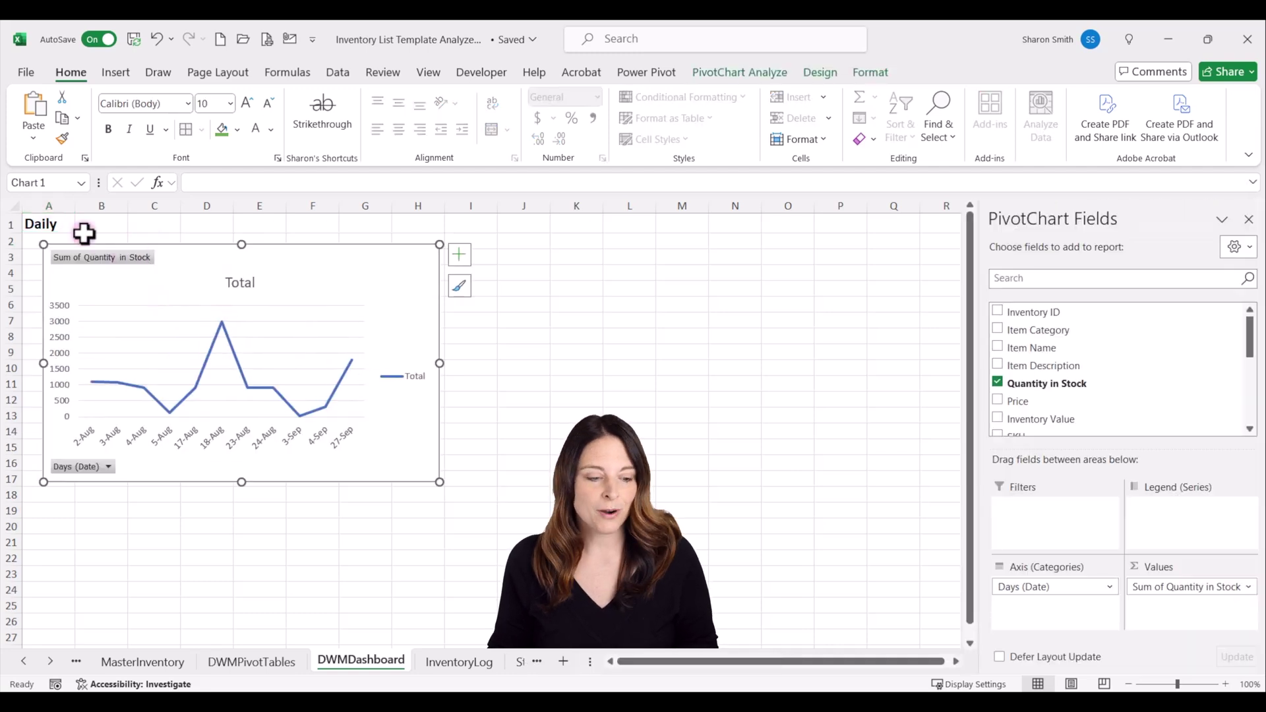
Step: Fill A1:H18 around the daily chart with green and narrow column I as a spacer
left_click_drag(62, 220, 424, 495)
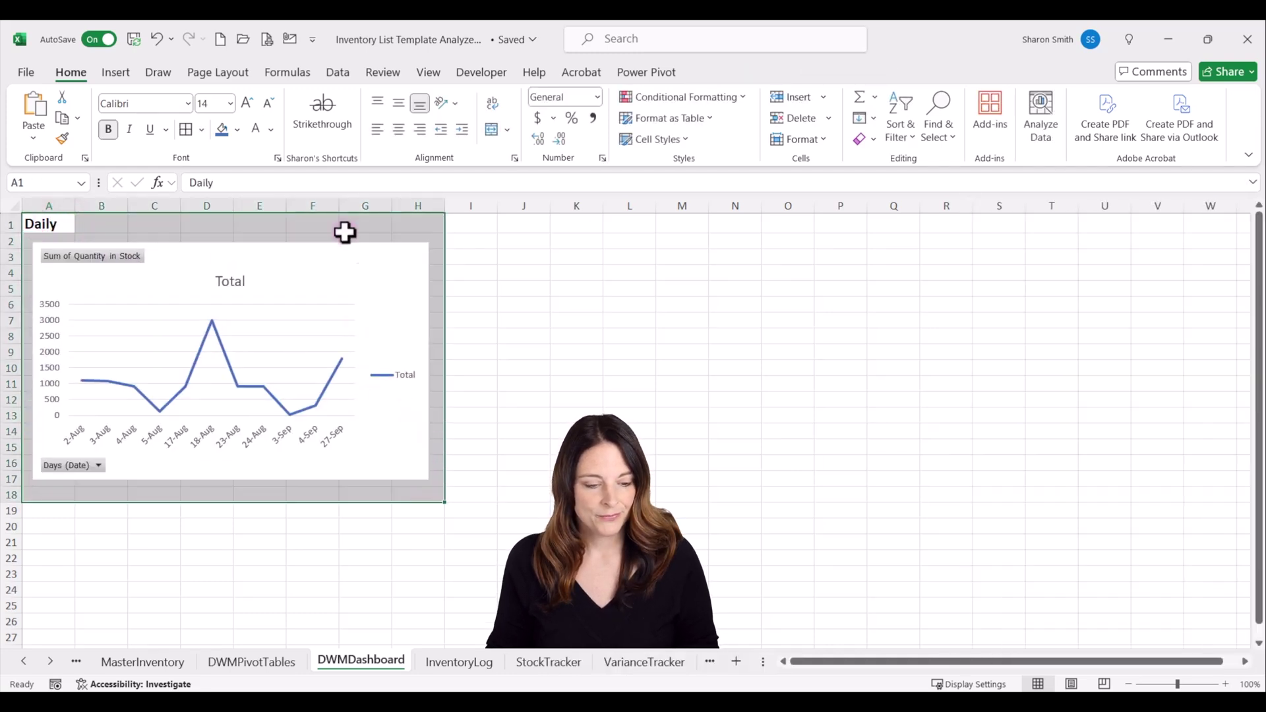
left_click(239, 130)
left_click(341, 166)
left_click(483, 239)
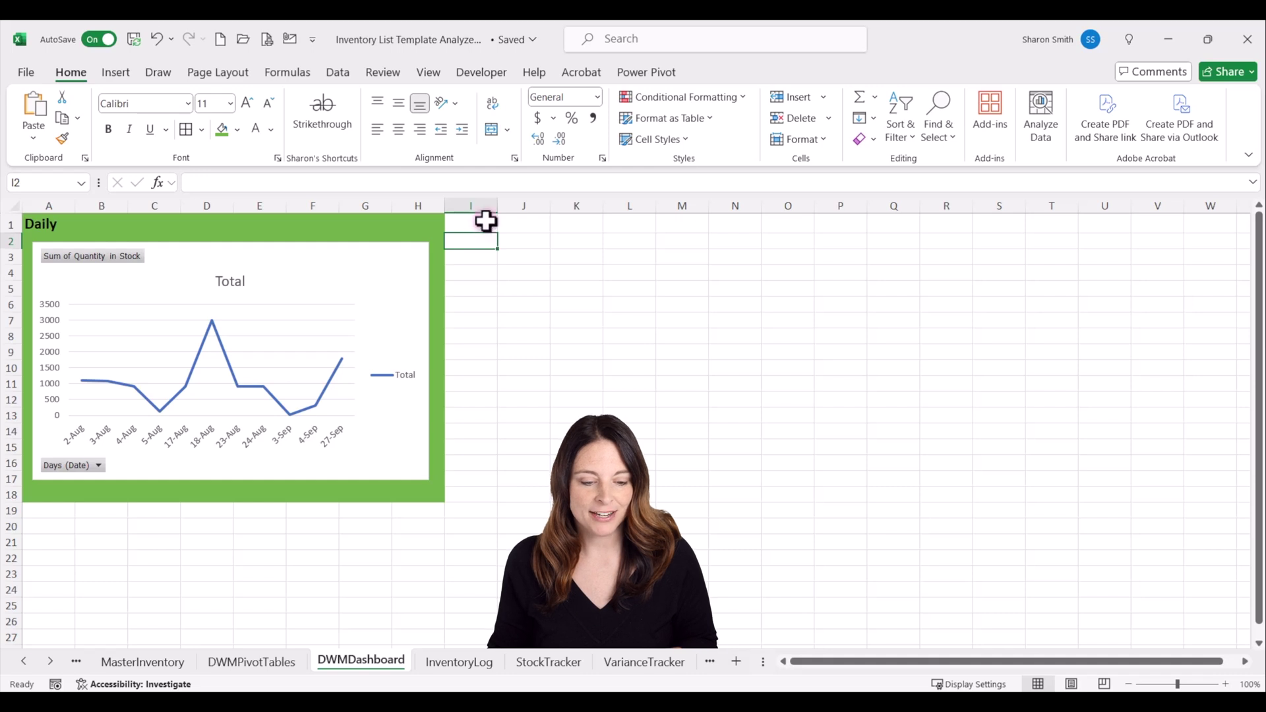
left_click_drag(498, 209, 475, 206)
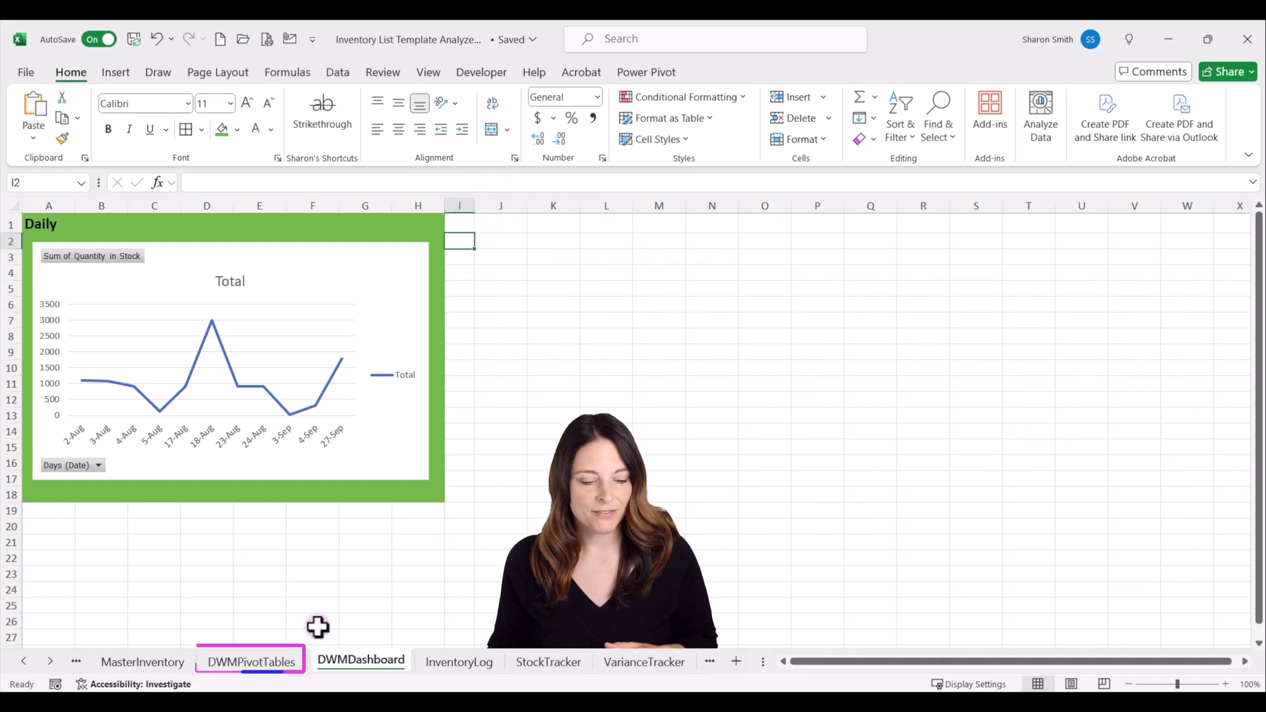
Step: Insert a Line PivotChart from the Weekly PivotTable on the DWMPivotTables sheet
left_click(261, 665)
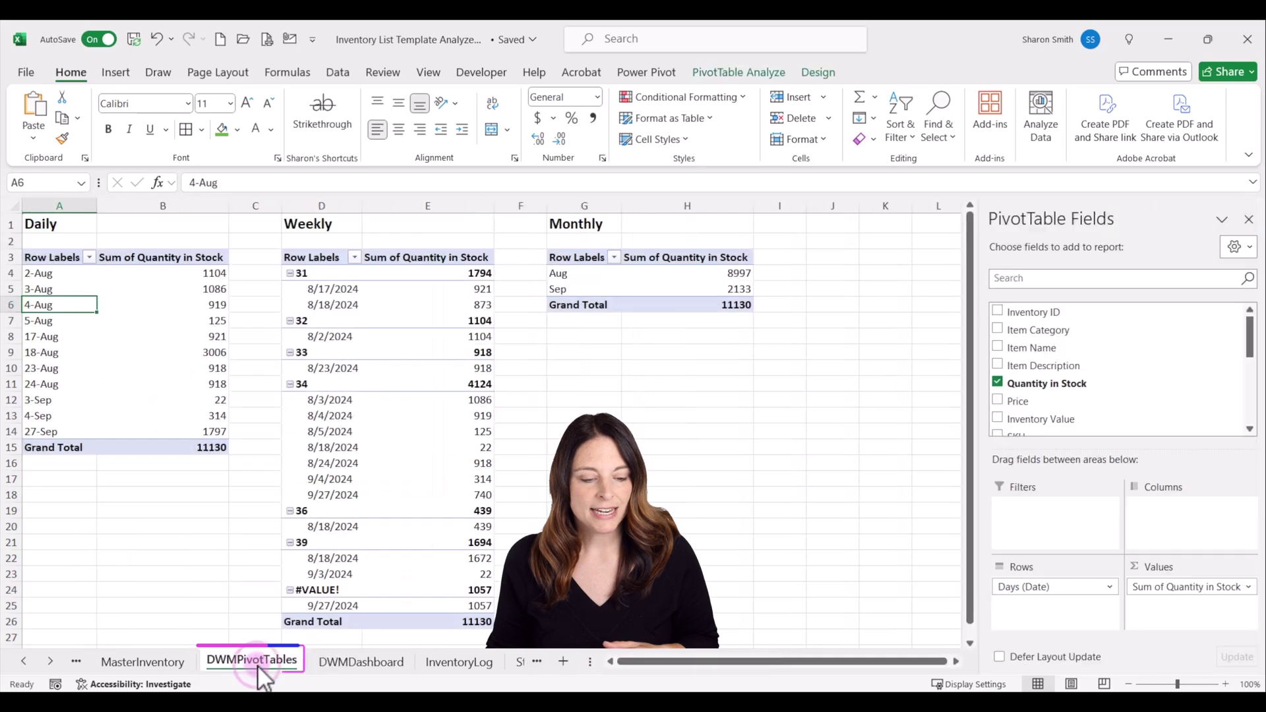
left_click(326, 293)
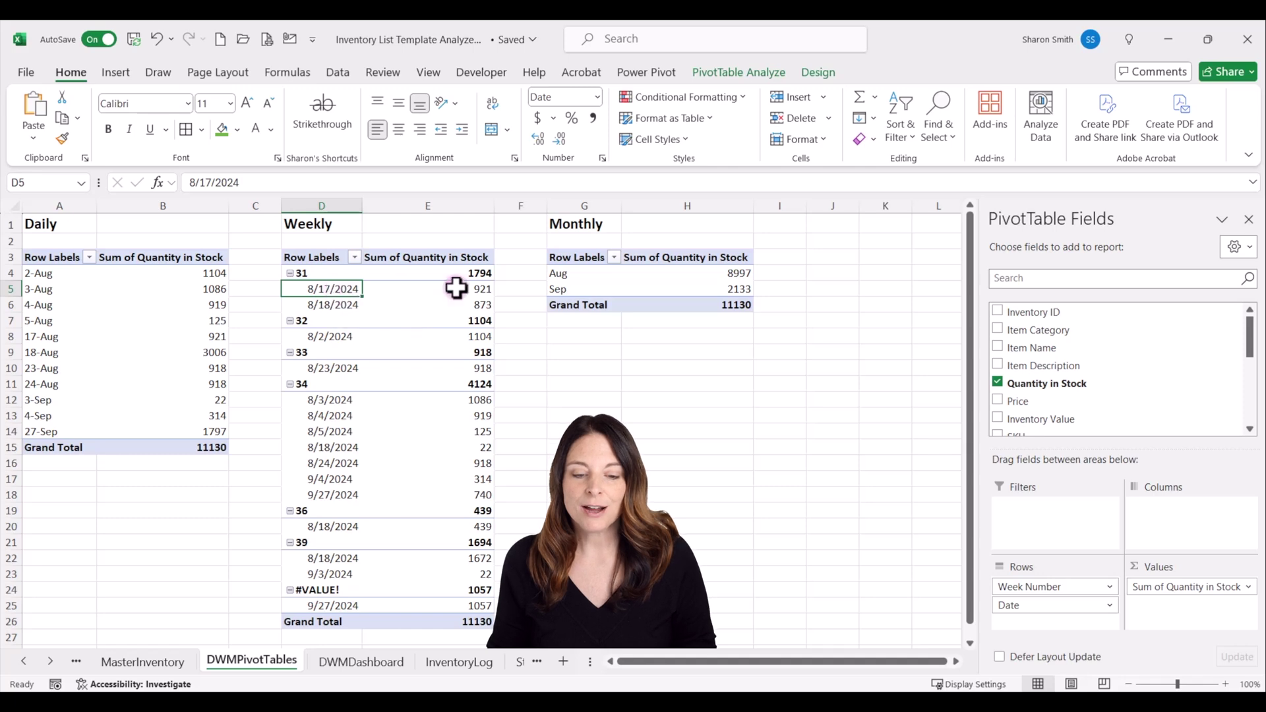
left_click(743, 71)
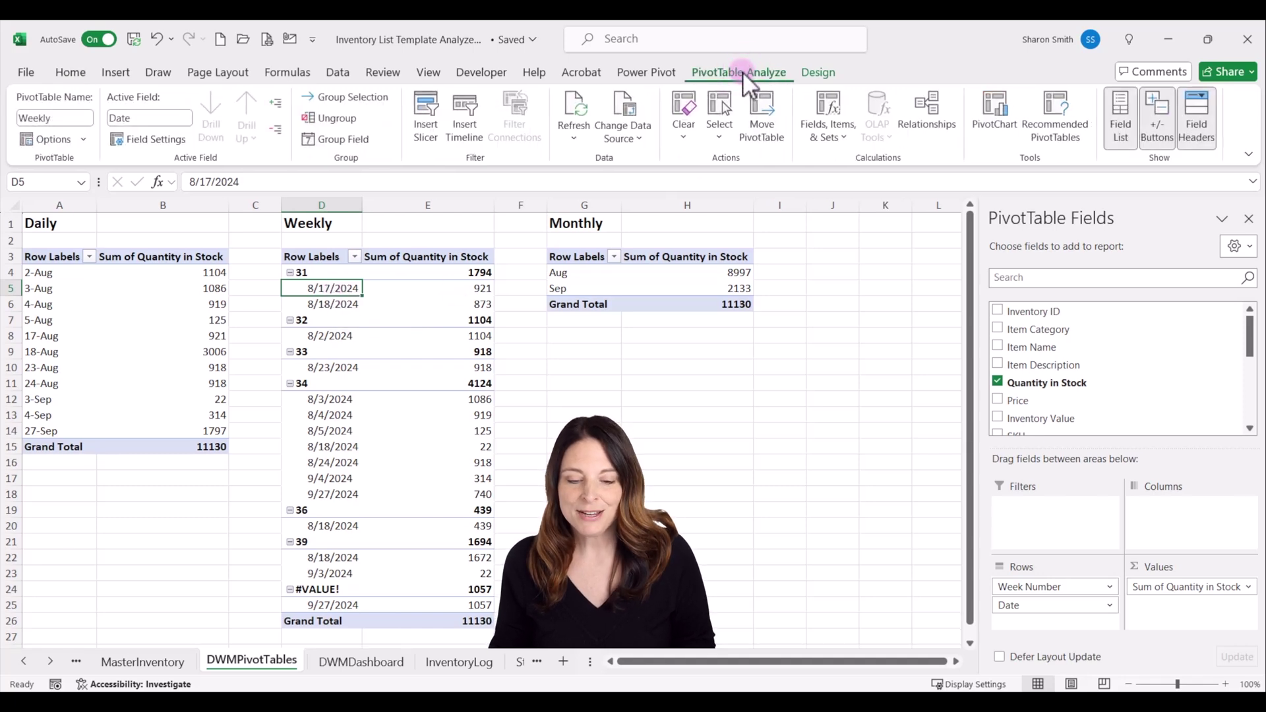
left_click(1000, 127)
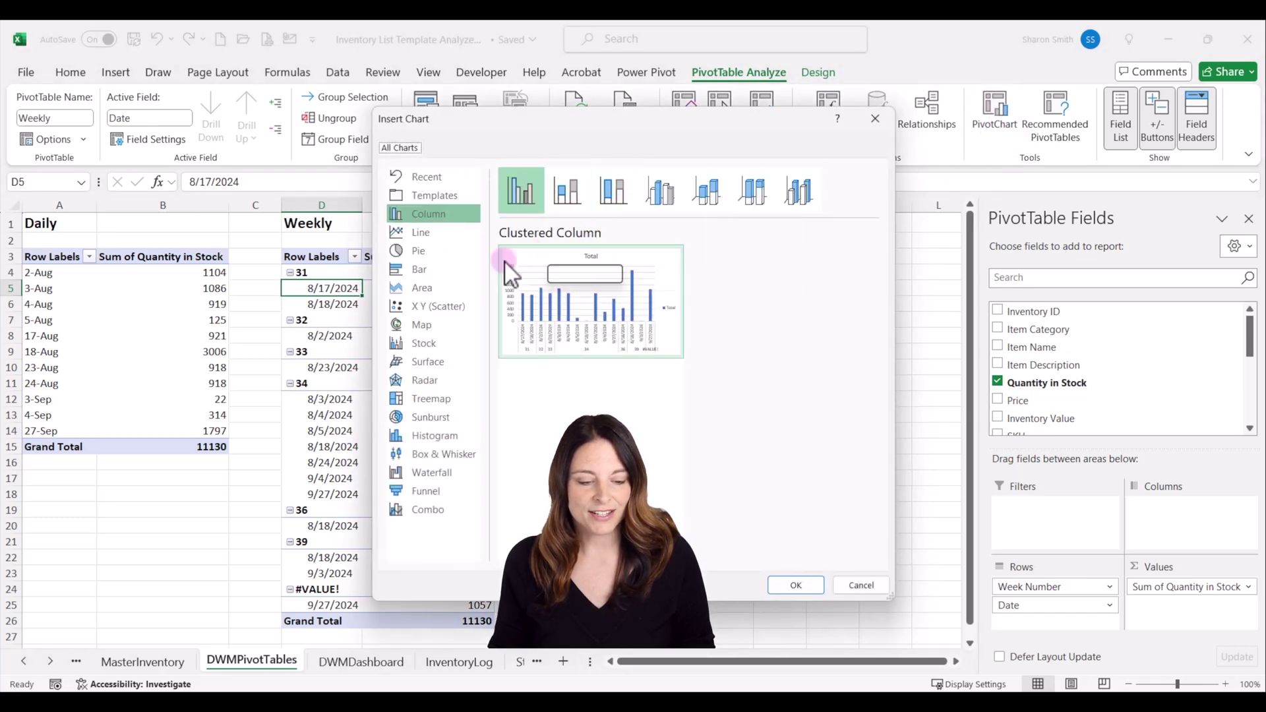
left_click(419, 232)
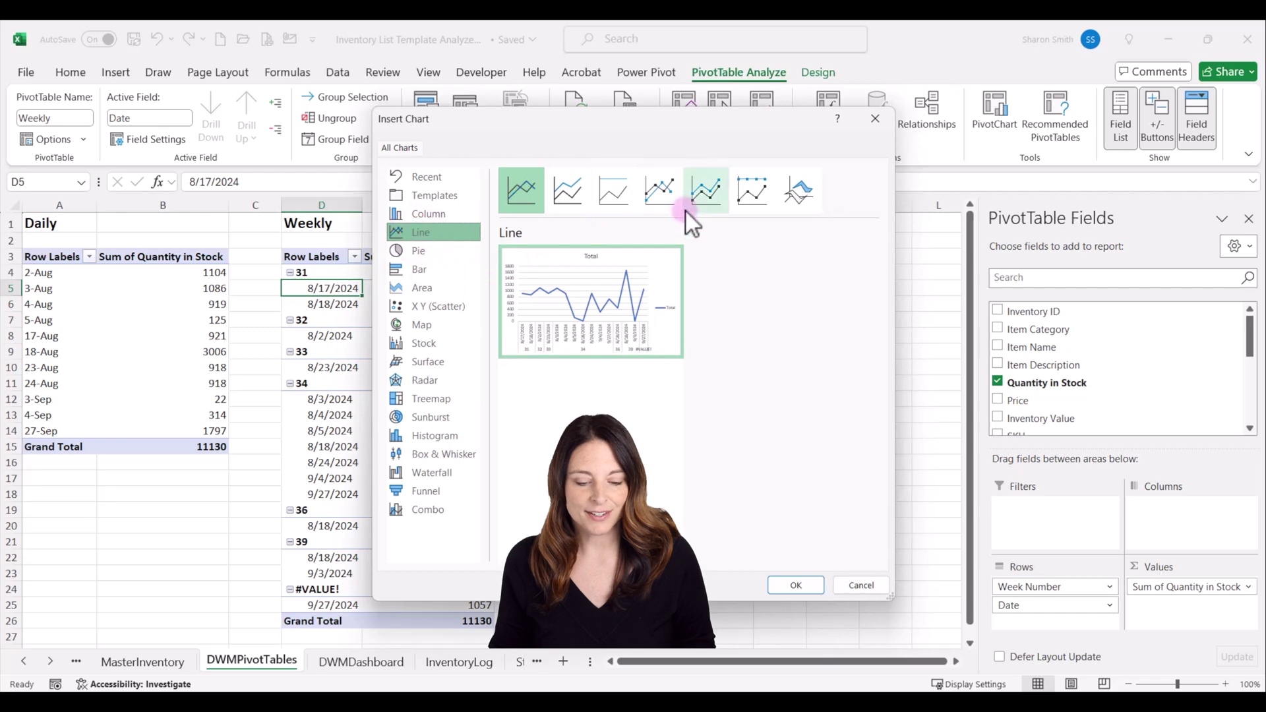
left_click(799, 585)
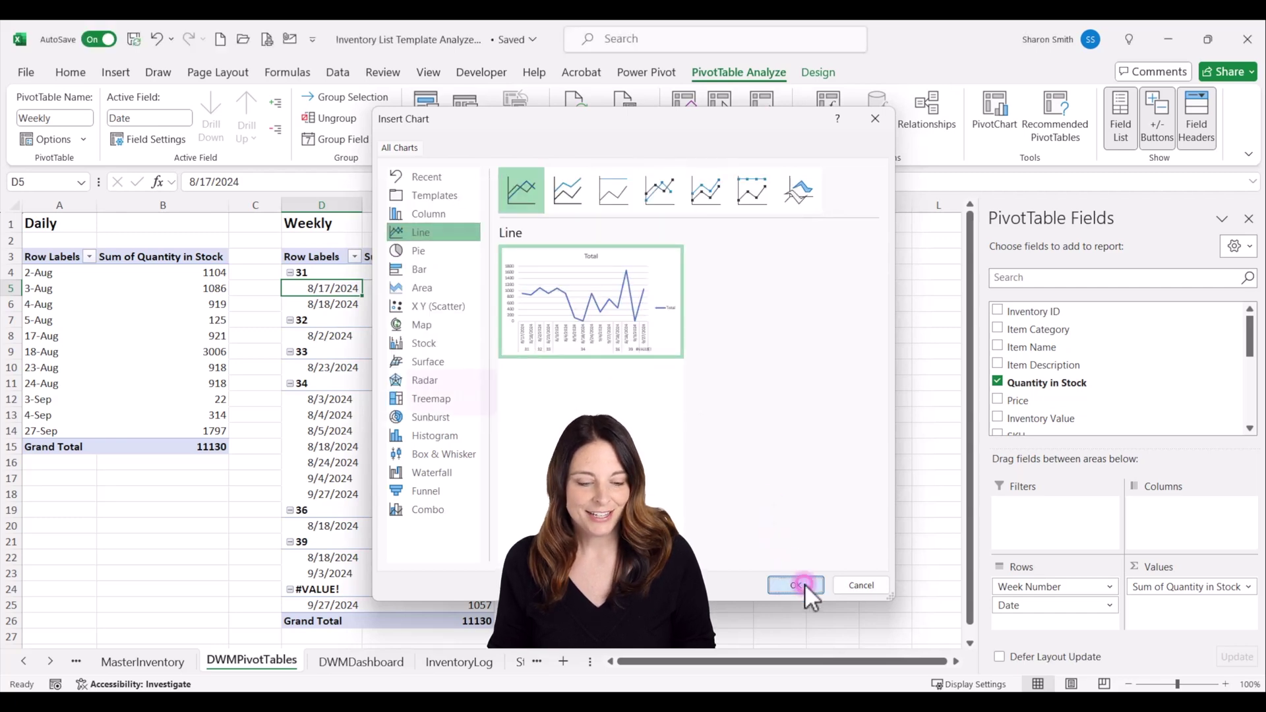
Step: Move the weekly line chart to J2 of DWMDashboard by cutting and pasting it
key("ctrl+x")
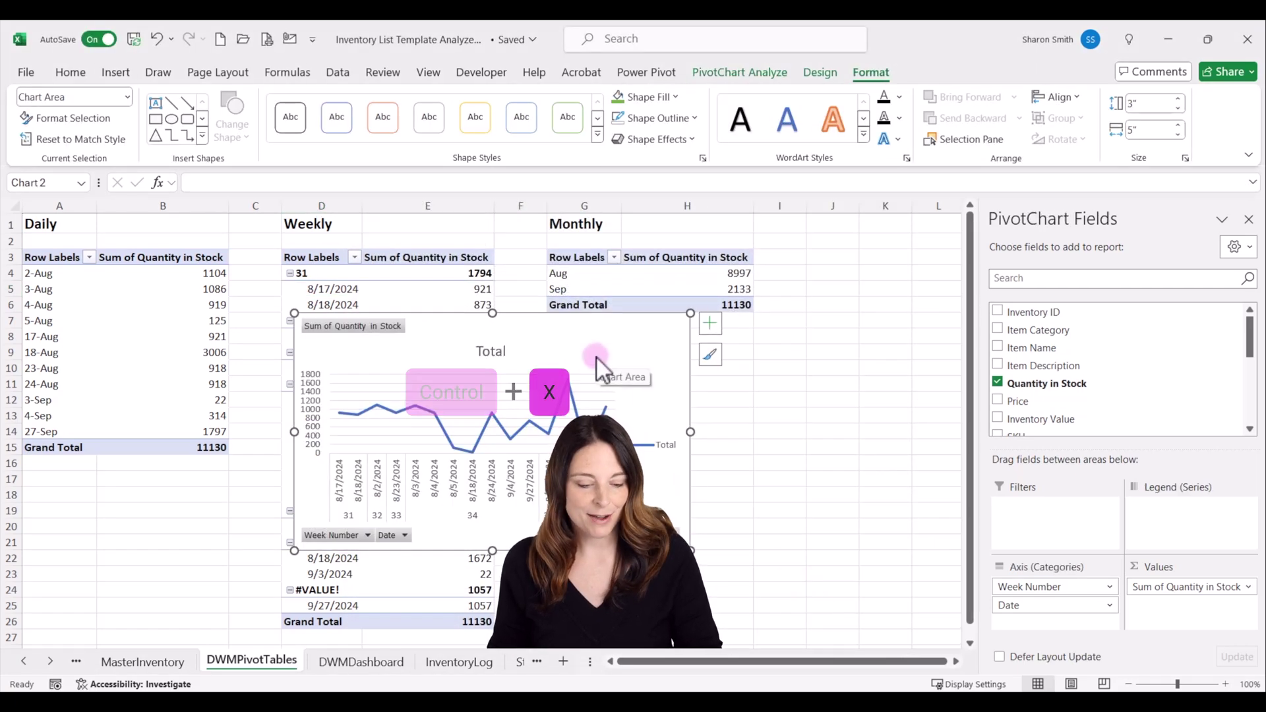
left_click(365, 661)
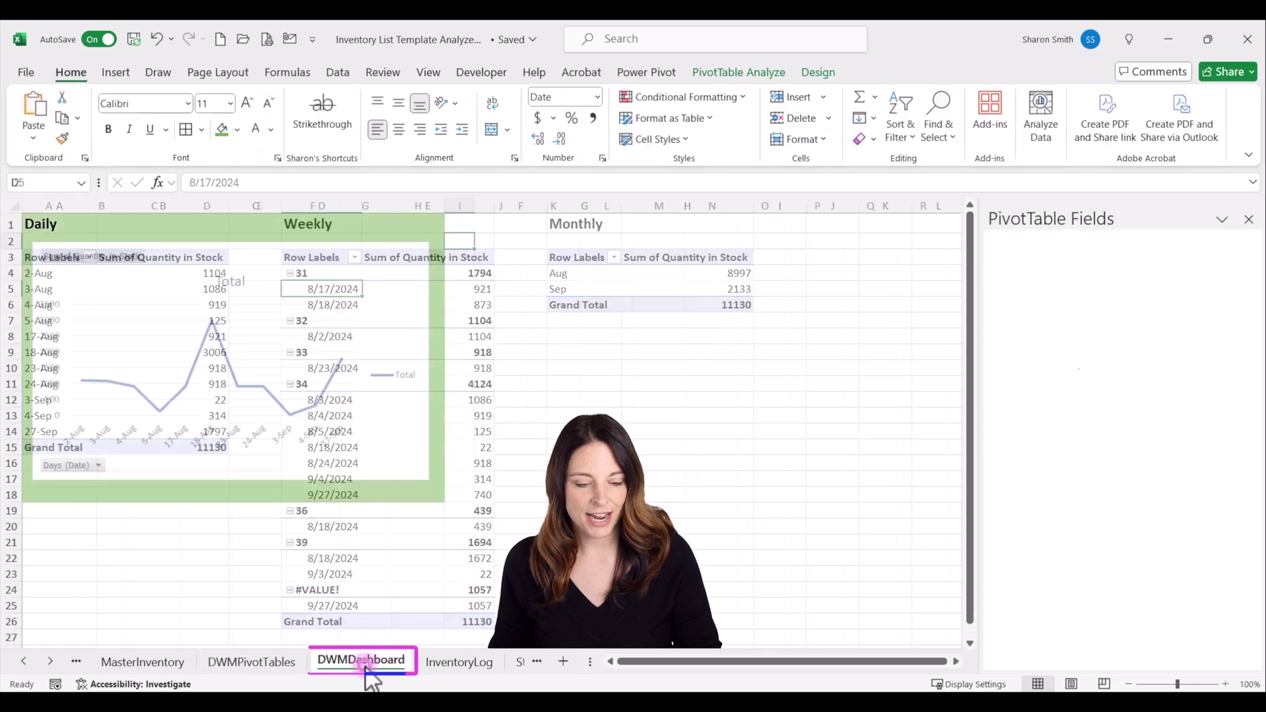
left_click(501, 246)
key("ctrl+v")
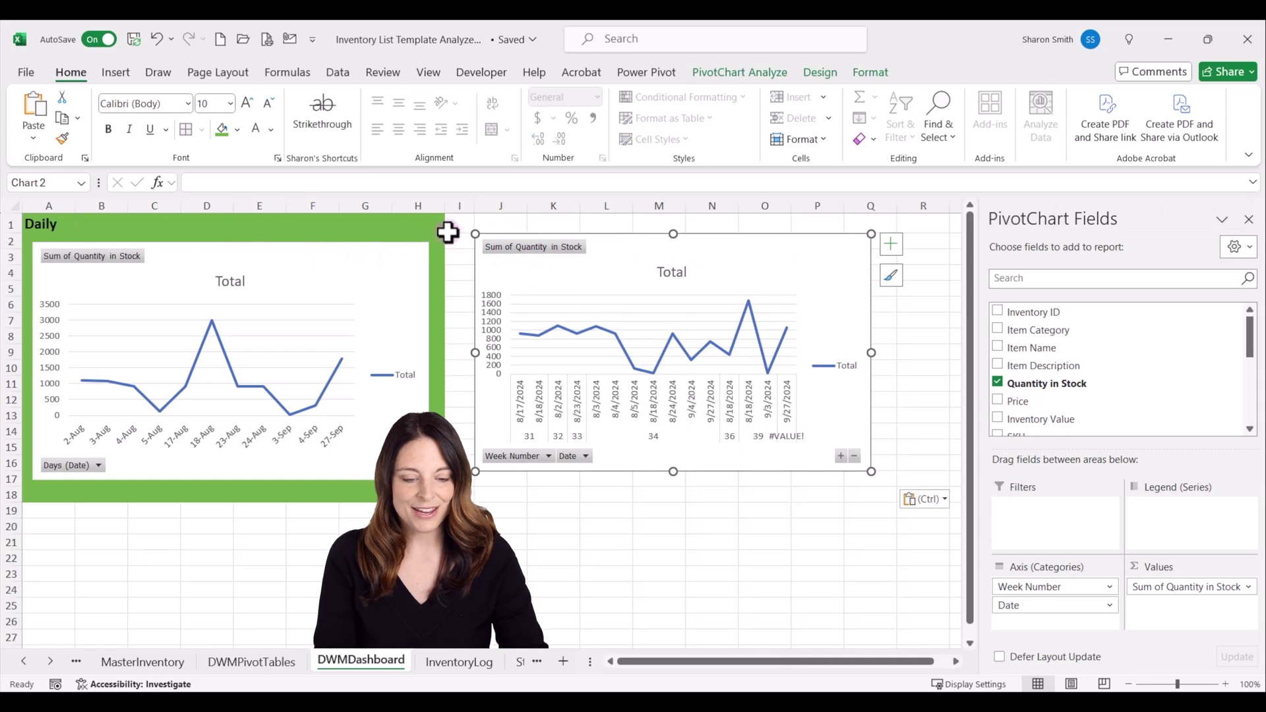
Step: Enter the heading "Weekly" in J1 in bold 14 pt and shift the weekly chart below it
left_click(508, 222)
type("Weekly")
left_click(108, 129)
left_click(247, 103)
left_click(247, 103)
left_click(541, 270)
Step: Fill J1:Q18 around the weekly chart with gold and narrow the spacer columns I and R
left_click_drag(503, 221, 884, 498)
left_click(237, 129)
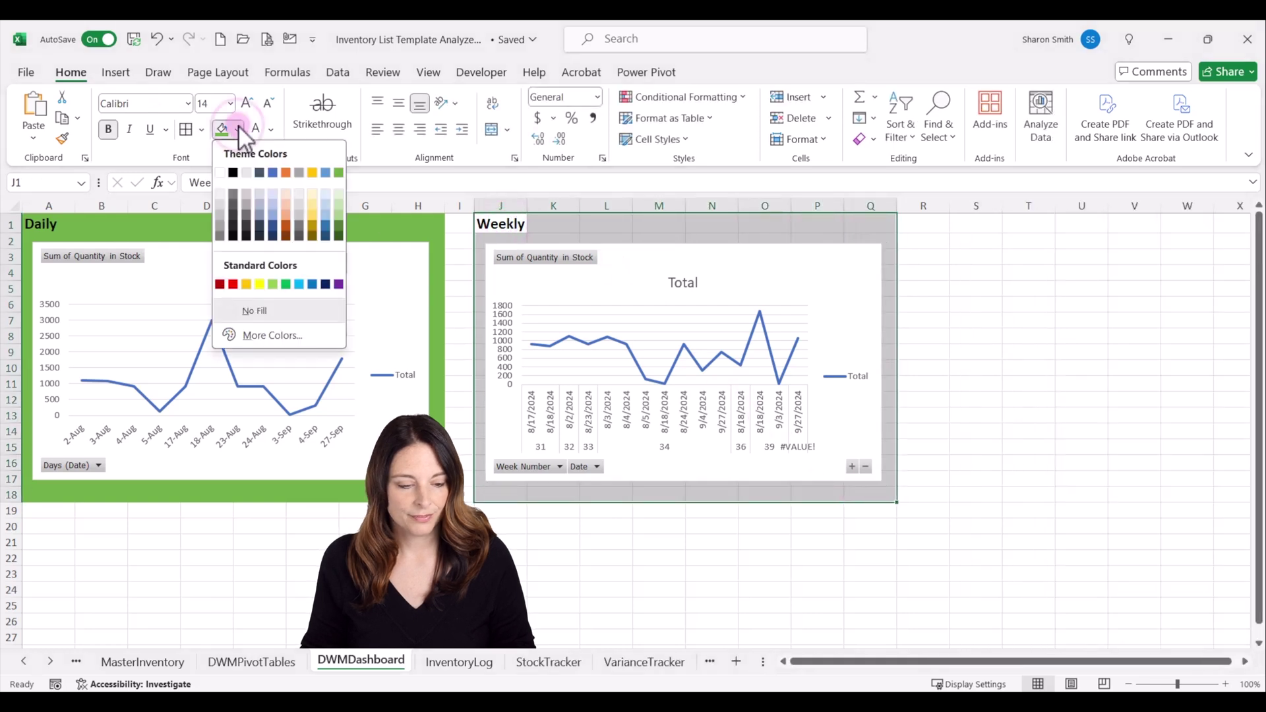
left_click(314, 170)
left_click(931, 229)
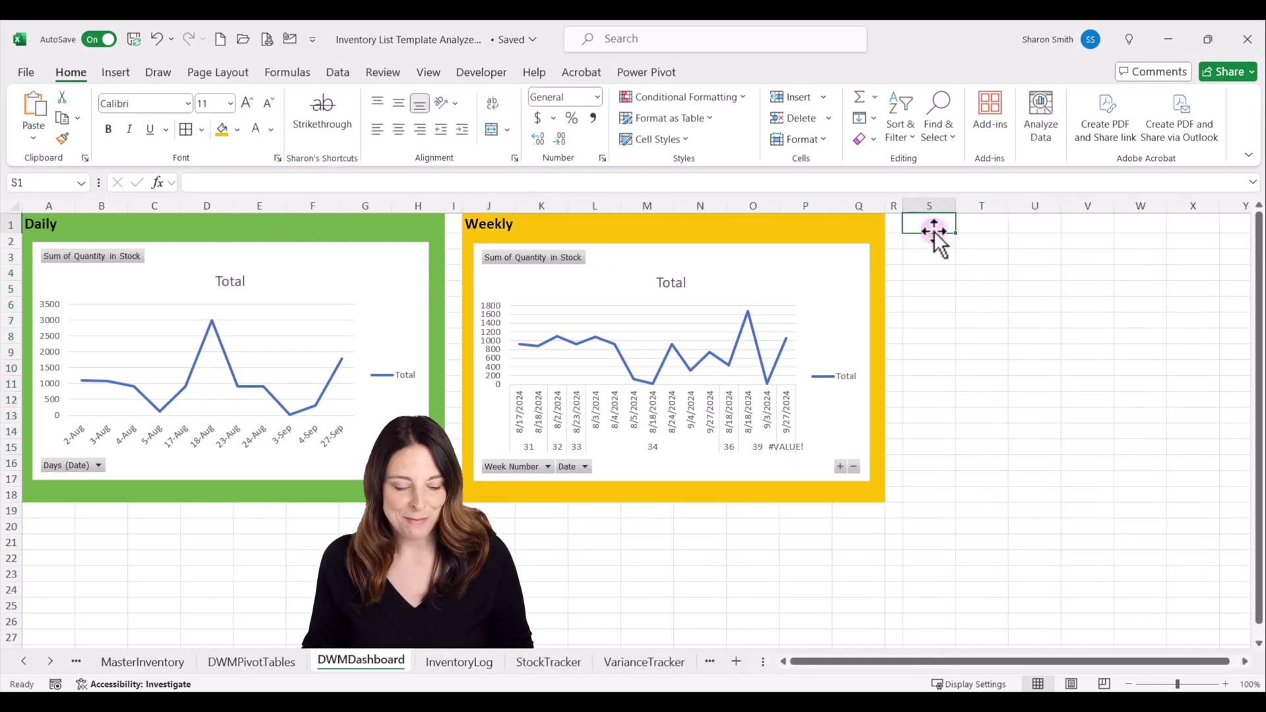
Step: Insert a Clustered Column PivotChart from the Monthly PivotTable on the DWMPivotTables sheet
left_click(262, 666)
left_click(589, 272)
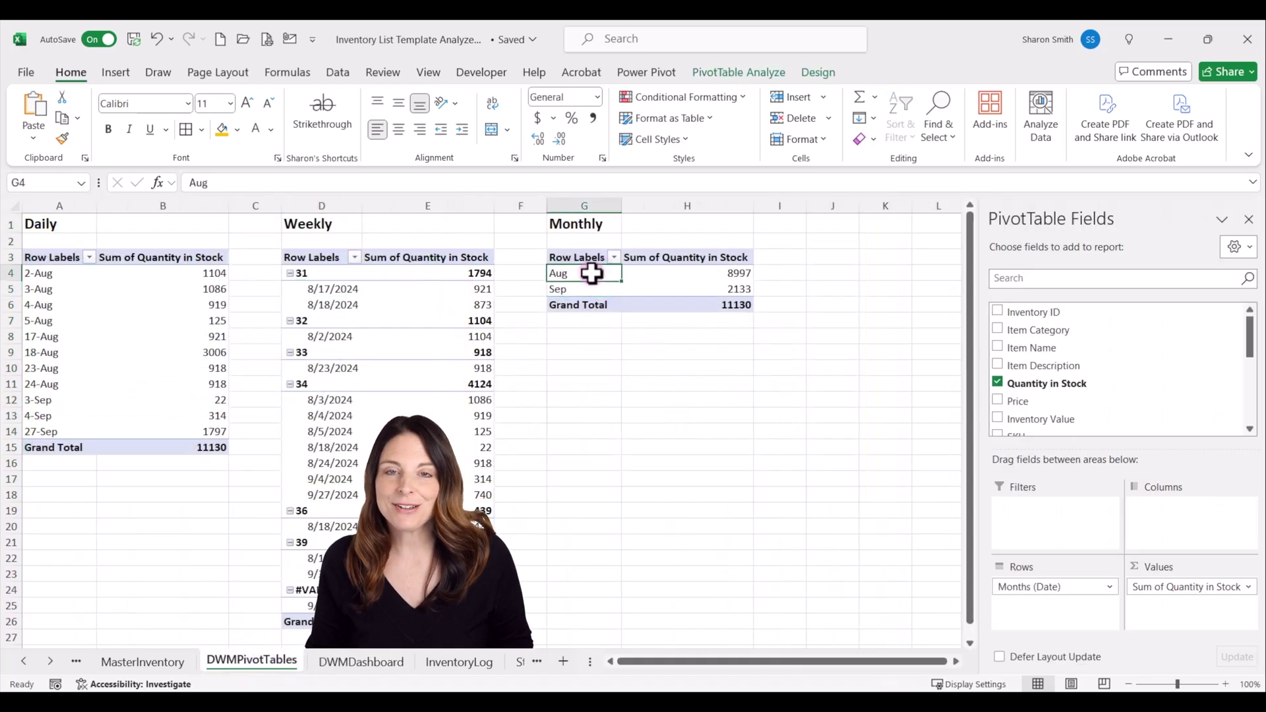
left_click(735, 71)
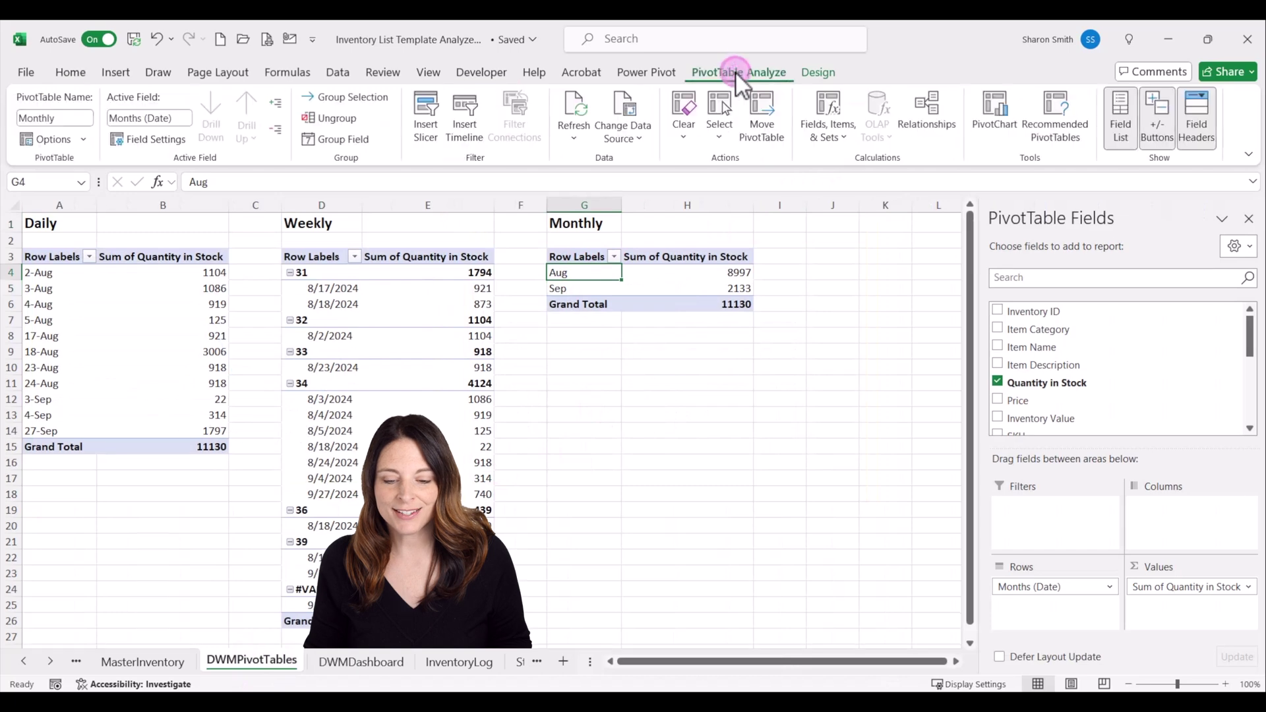
left_click(995, 125)
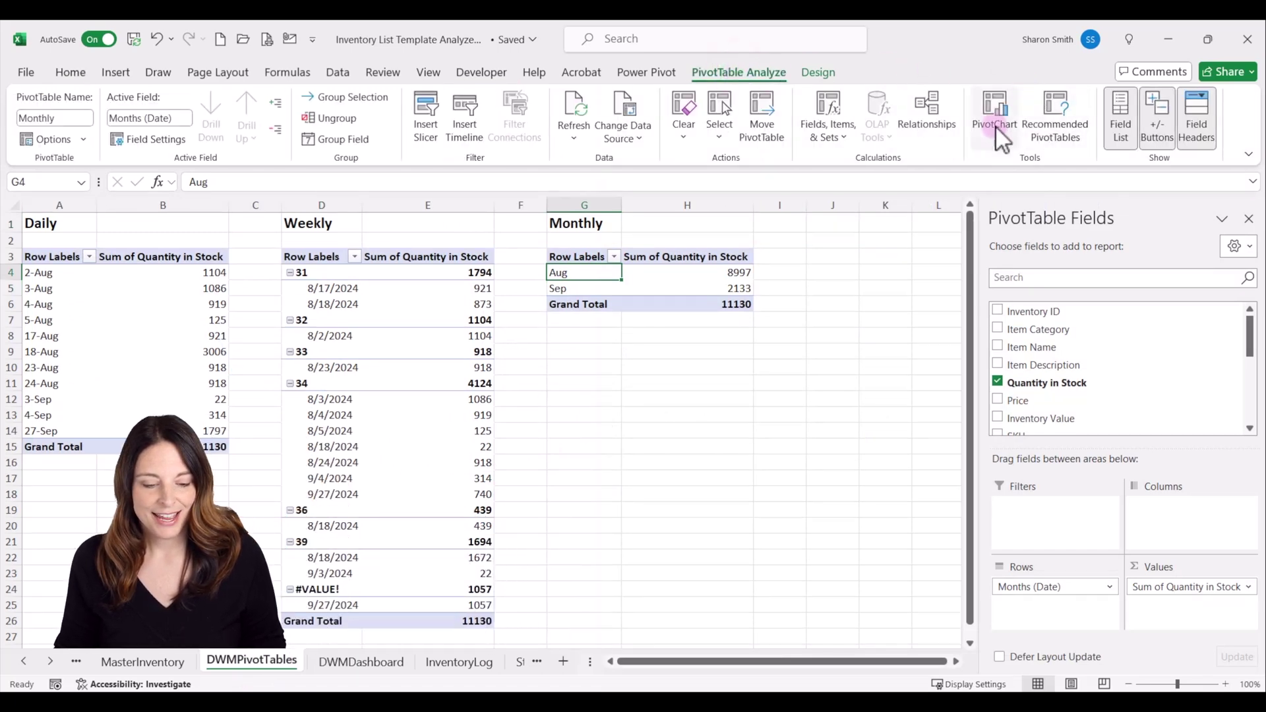
mouse_move(606, 278)
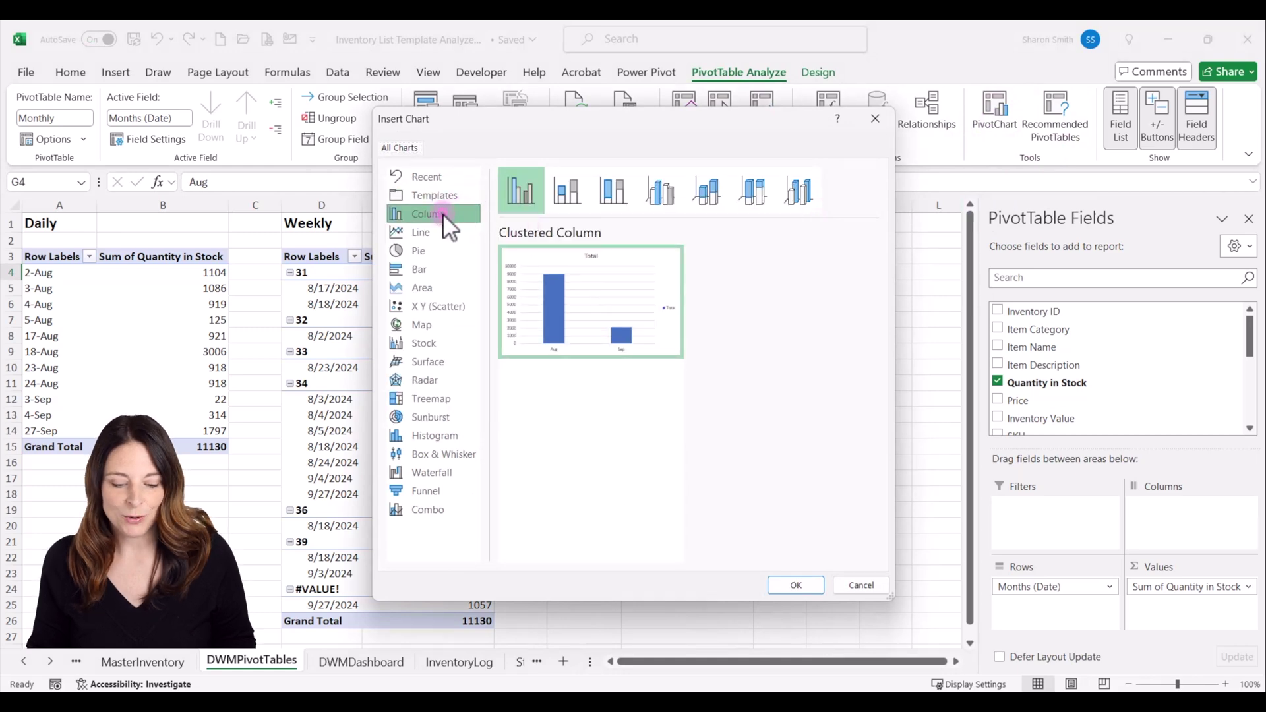
left_click(805, 587)
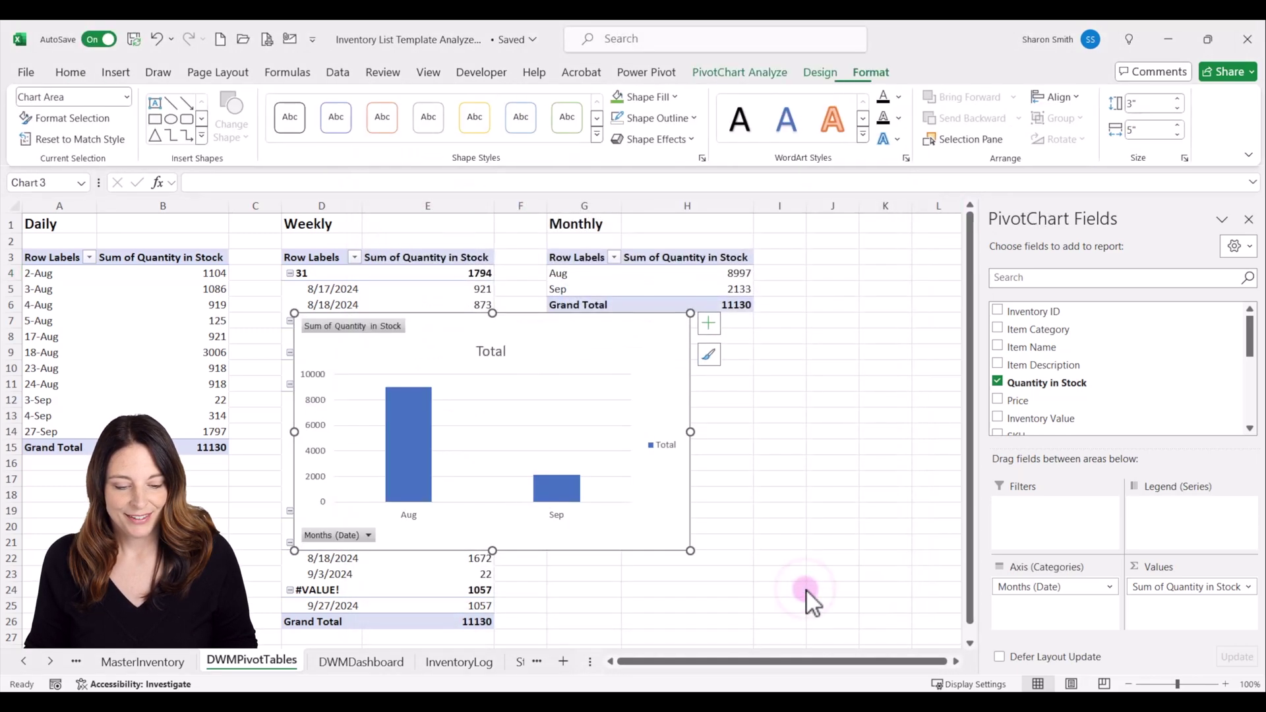
Step: Move the monthly column chart to S2 of DWMDashboard by cutting and pasting it
key("ctrl+x")
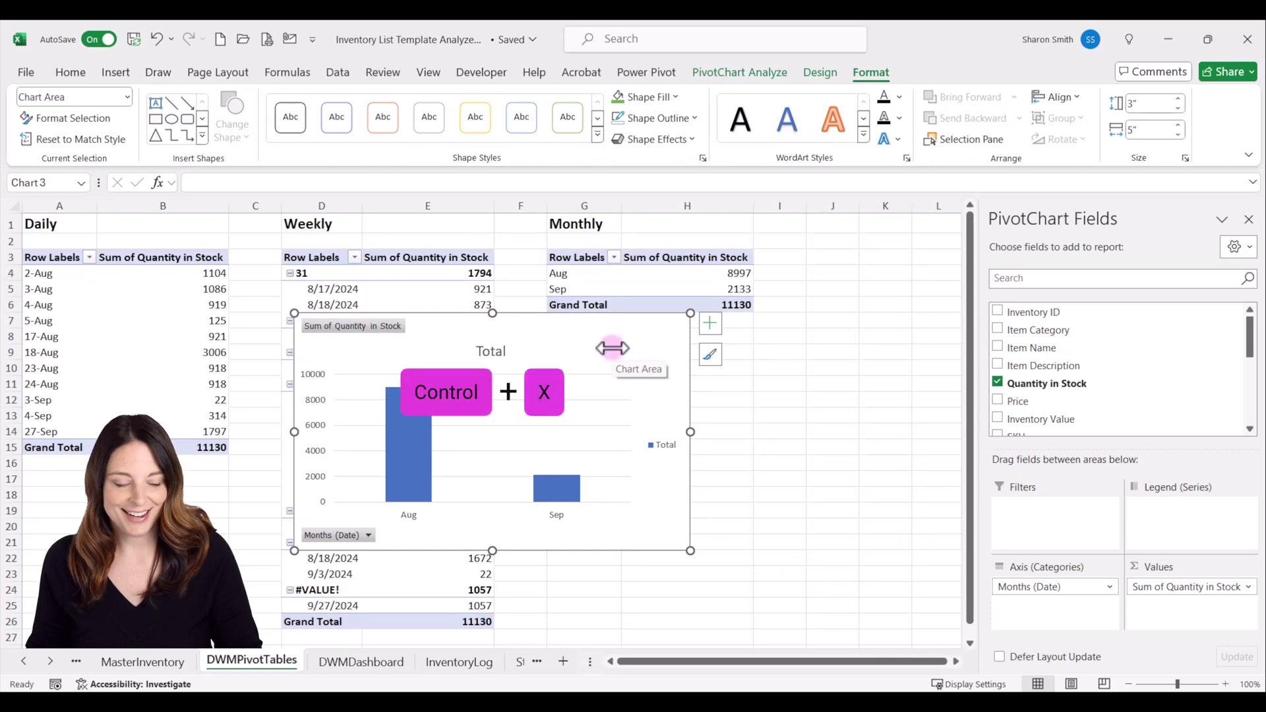
left_click(362, 661)
key("ctrl+v")
Step: Enter the heading "Monthly" in S1 in bold 14 pt
left_click(934, 221)
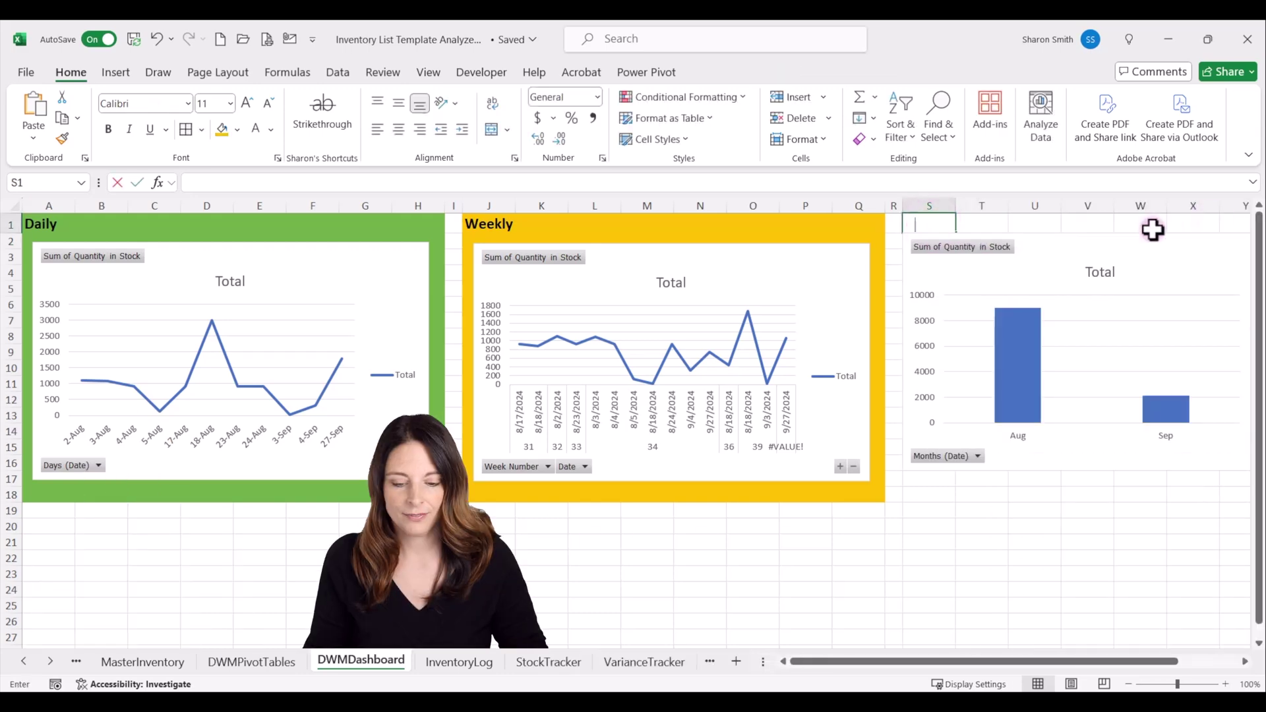
type("Monthly")
left_click(108, 128)
left_click(247, 103)
left_click(247, 102)
Step: Shift the monthly chart below its heading and fill S1:Z18 around it with blue
left_click_drag(980, 663, 1040, 663)
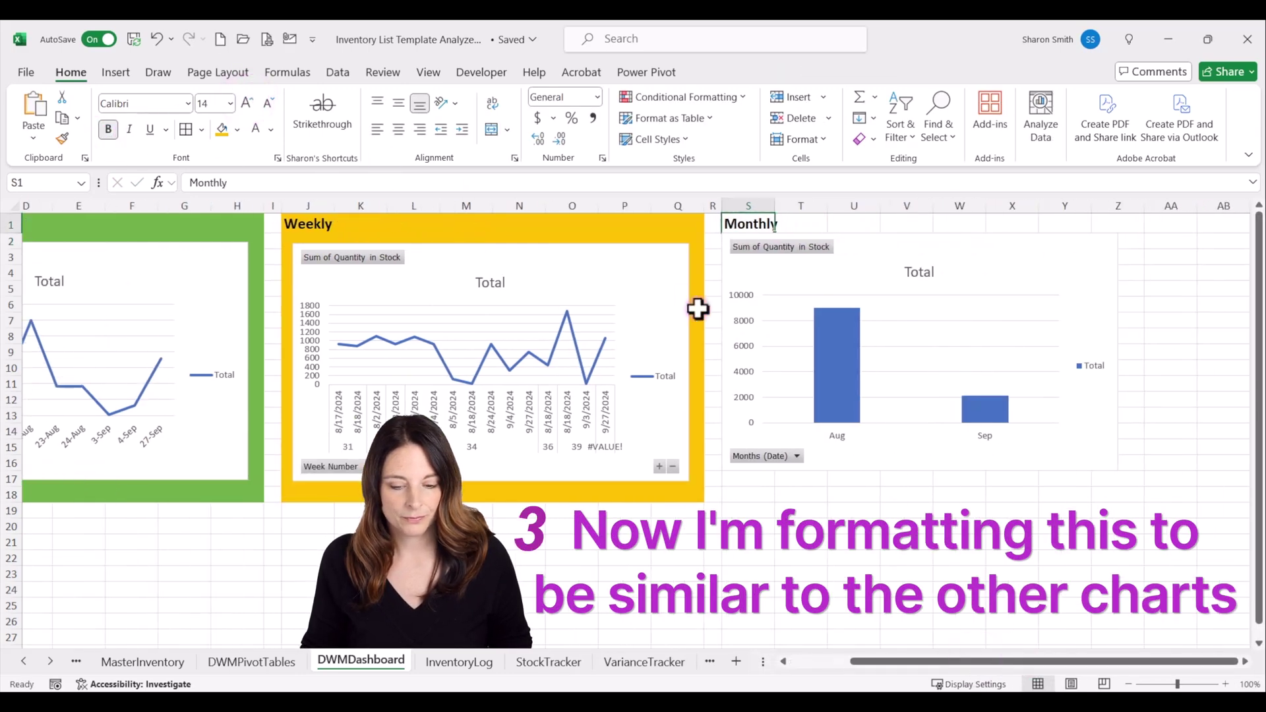
left_click(854, 246)
left_click_drag(1069, 466, 1108, 449)
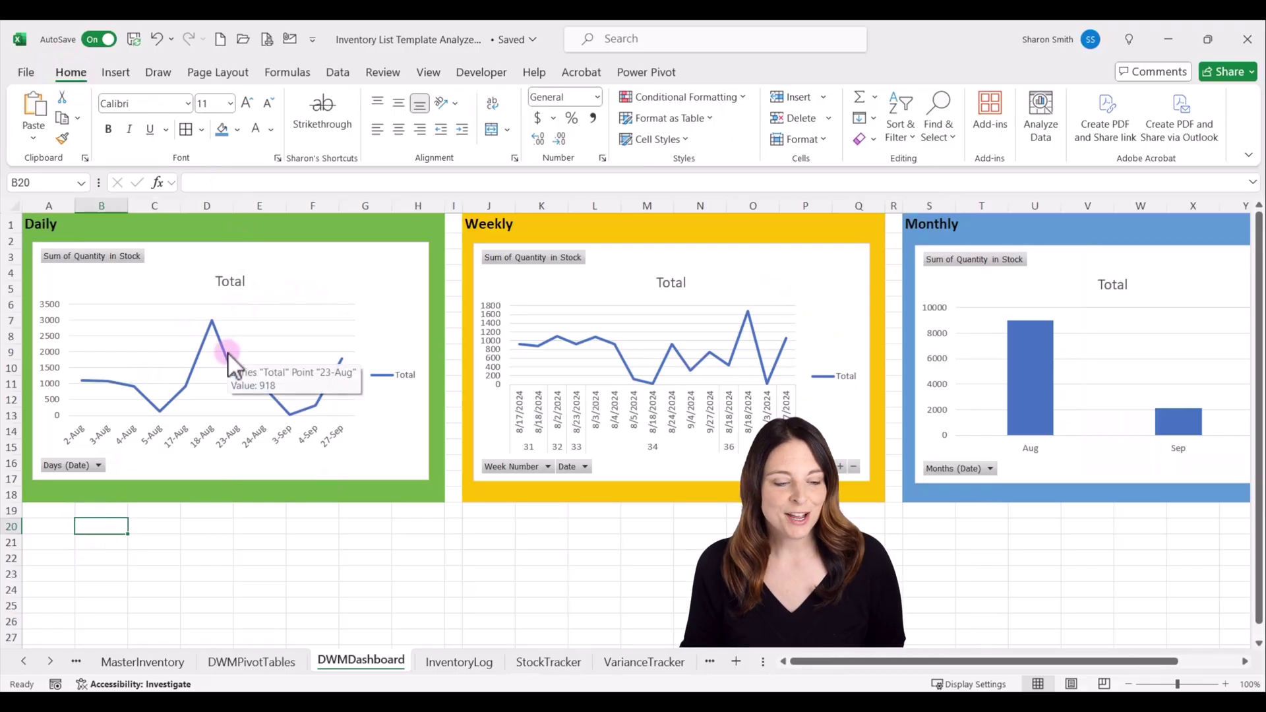
Step: Apply the grey gradient chart style (Style 2) with data labels to the daily and weekly line charts
left_click(182, 268)
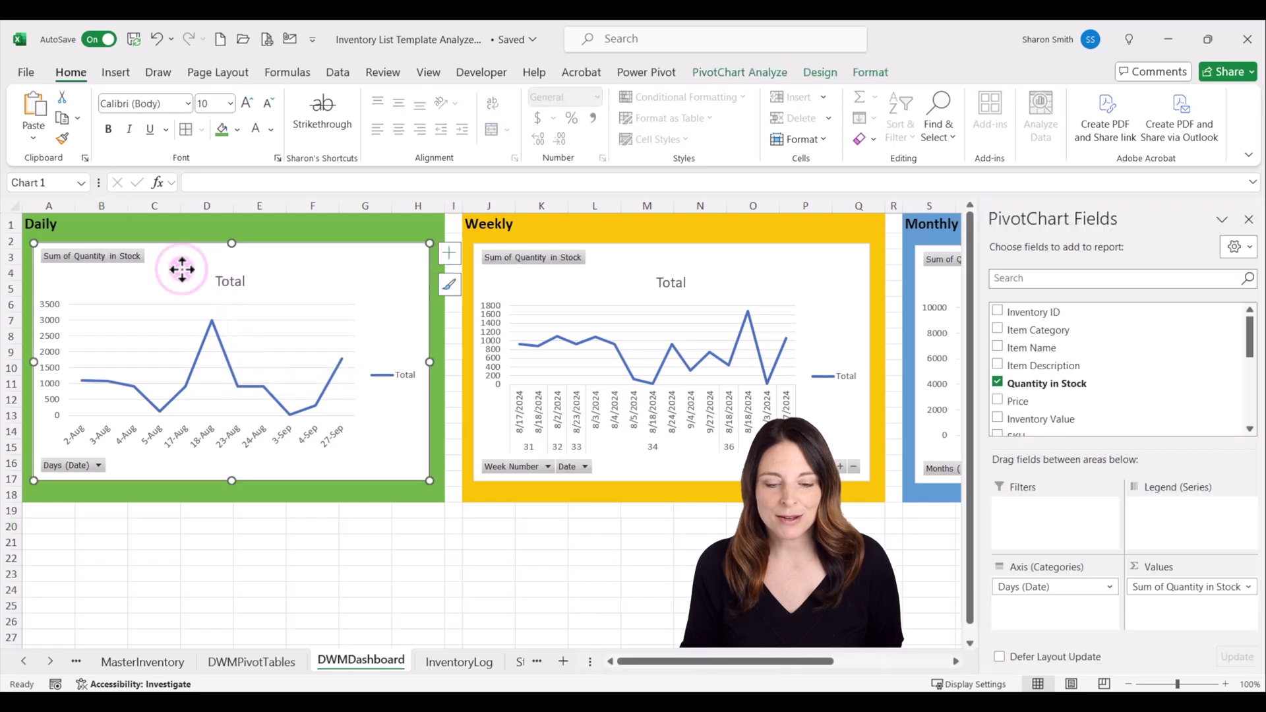
left_click(824, 66)
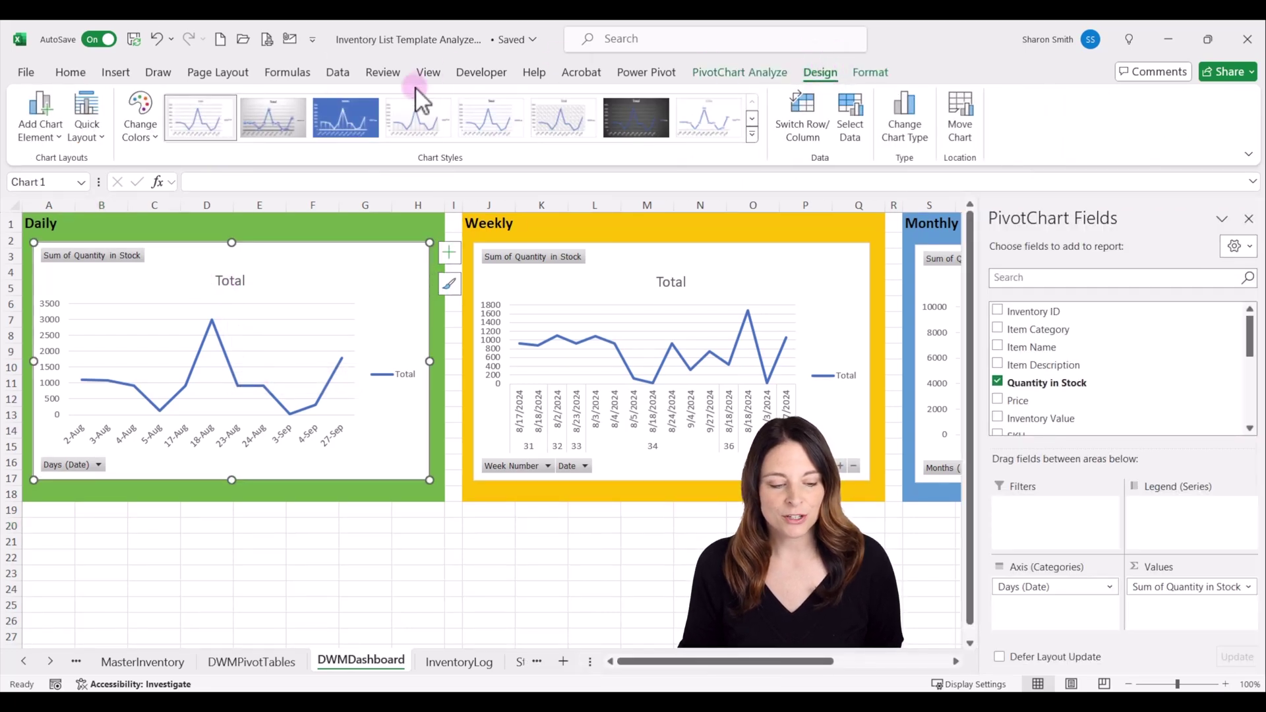
left_click(273, 110)
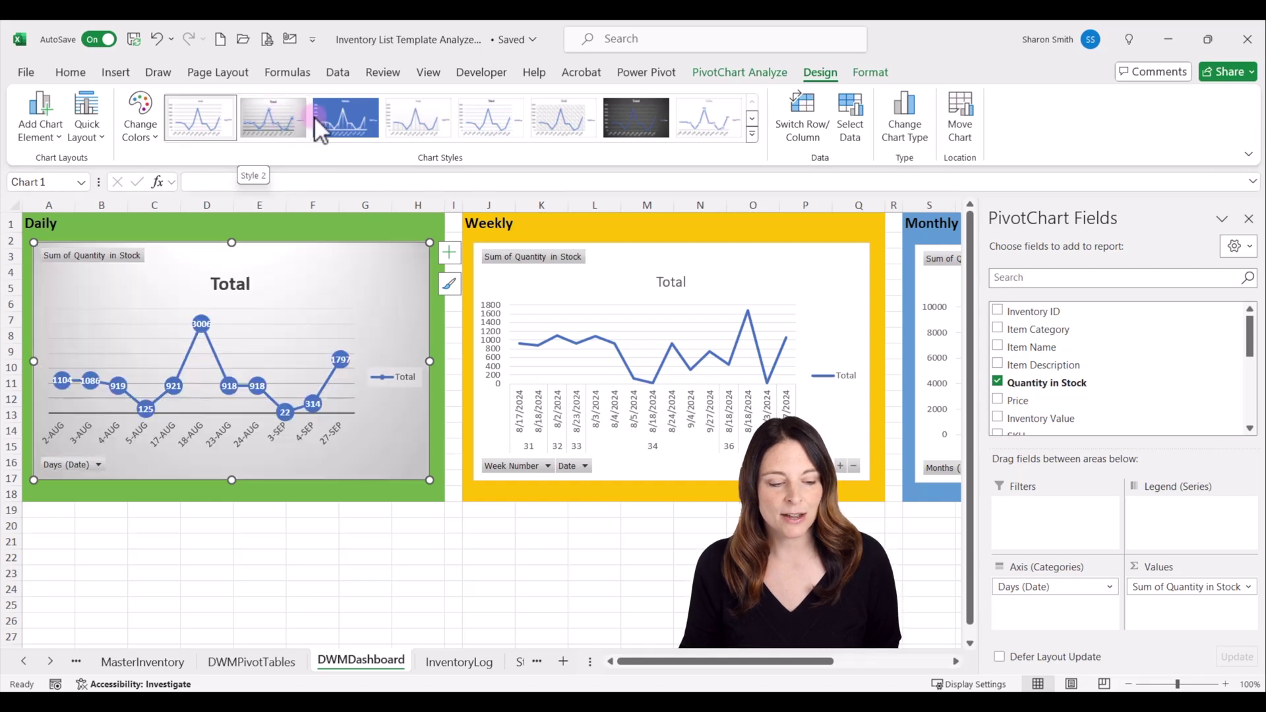
left_click(270, 120)
left_click(660, 287)
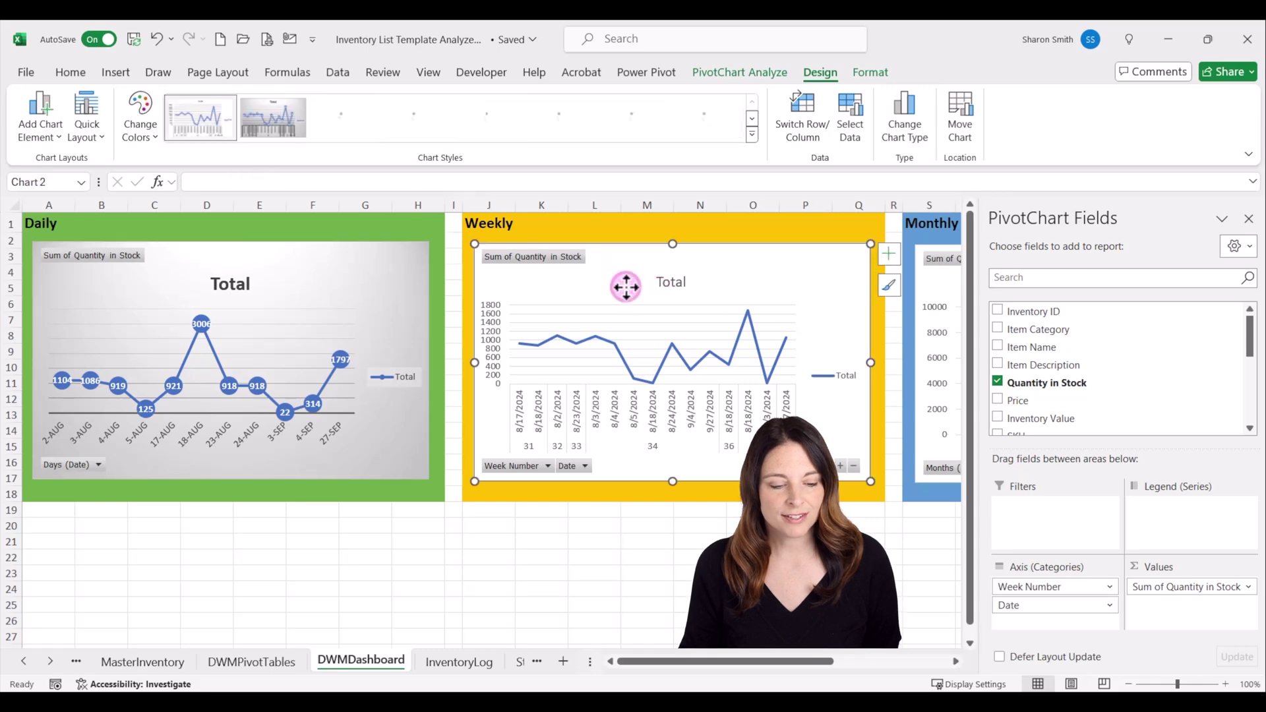
left_click(282, 120)
Step: Apply the matching grey gradient style with data labels to the monthly column chart and close the PivotChart Fields pane
left_click_drag(806, 663, 892, 663)
left_click(821, 277)
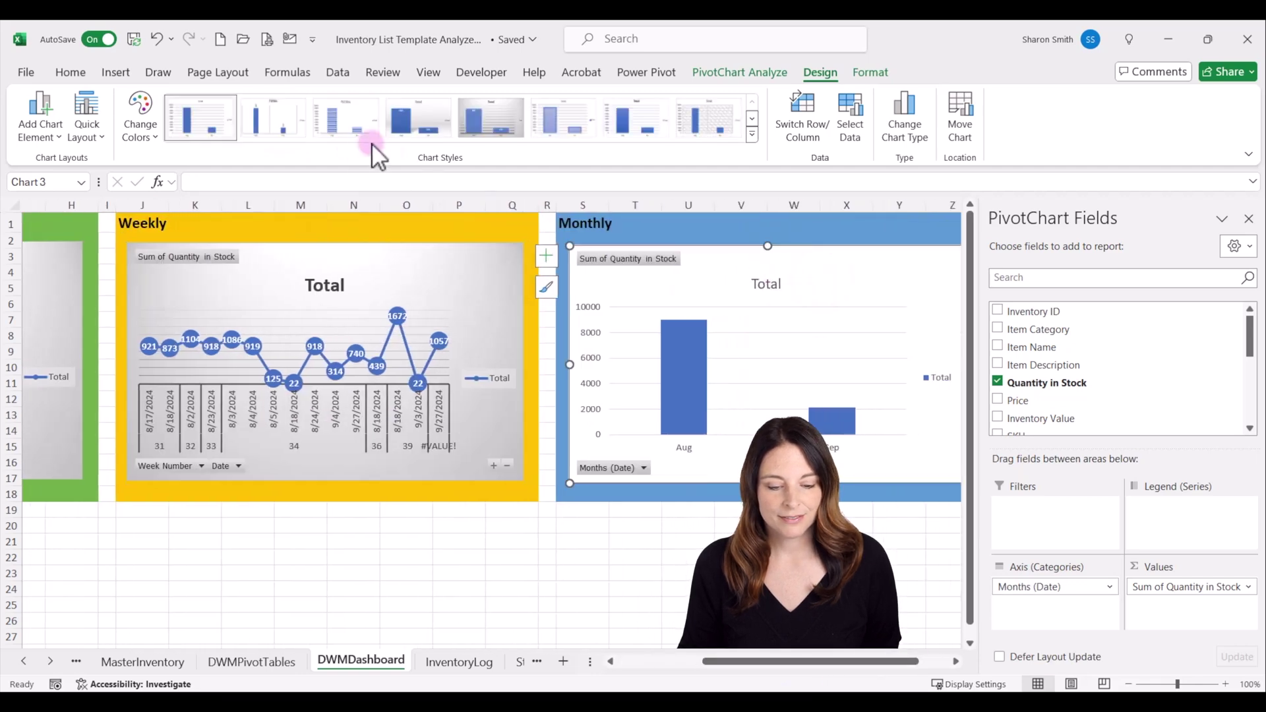
left_click(482, 120)
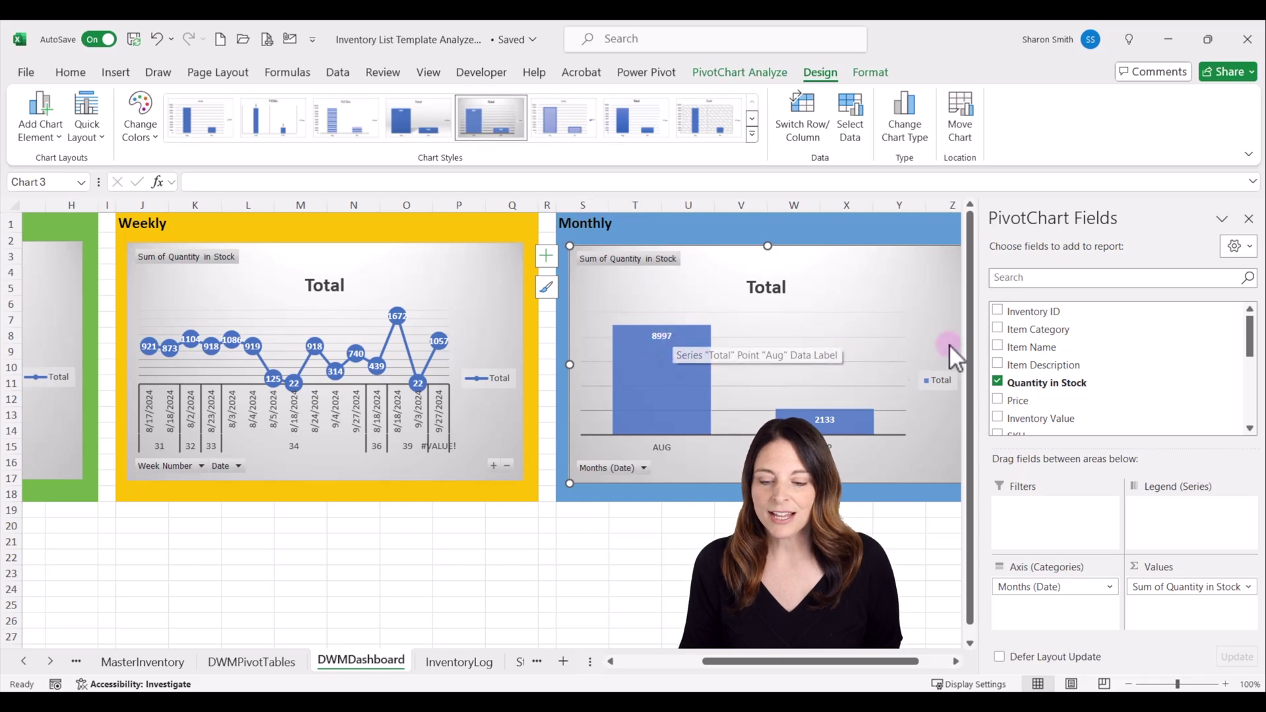
left_click(1249, 218)
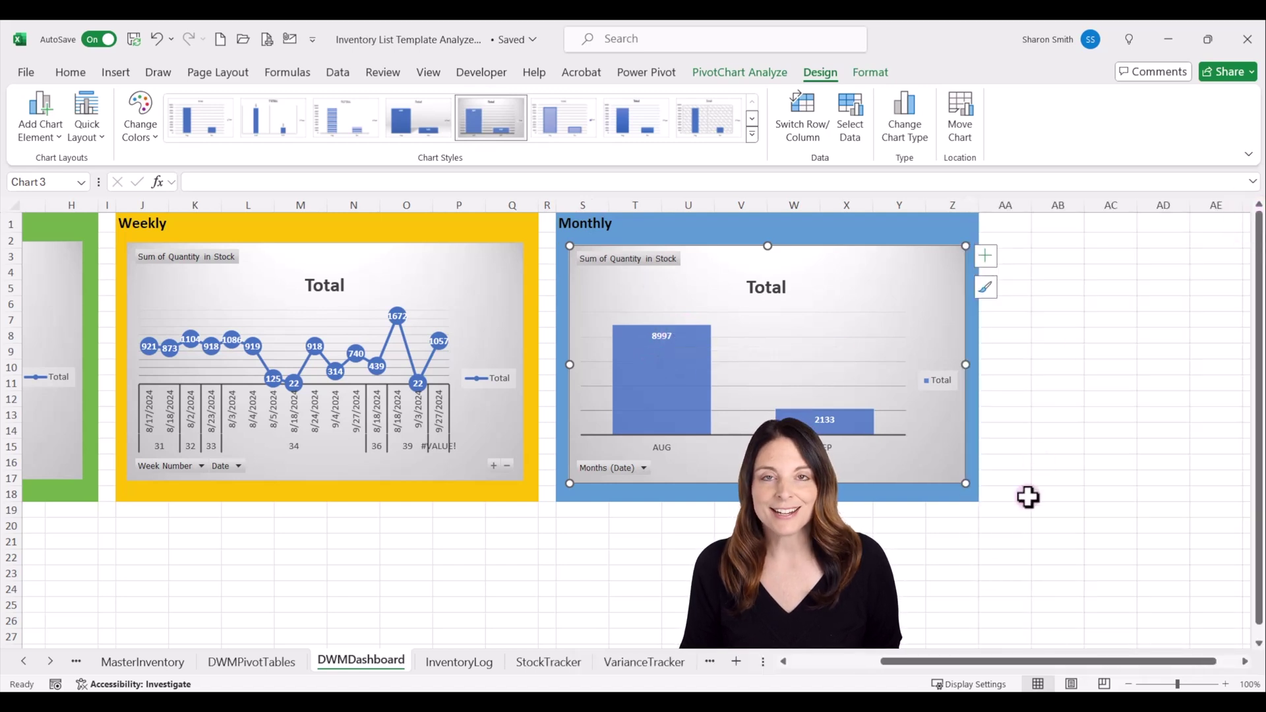
Step: Move the whole dashboard block A1:Z18 with its charts down so that it starts in row 16
left_click_drag(909, 659, 779, 660)
left_click_drag(48, 221, 1155, 494)
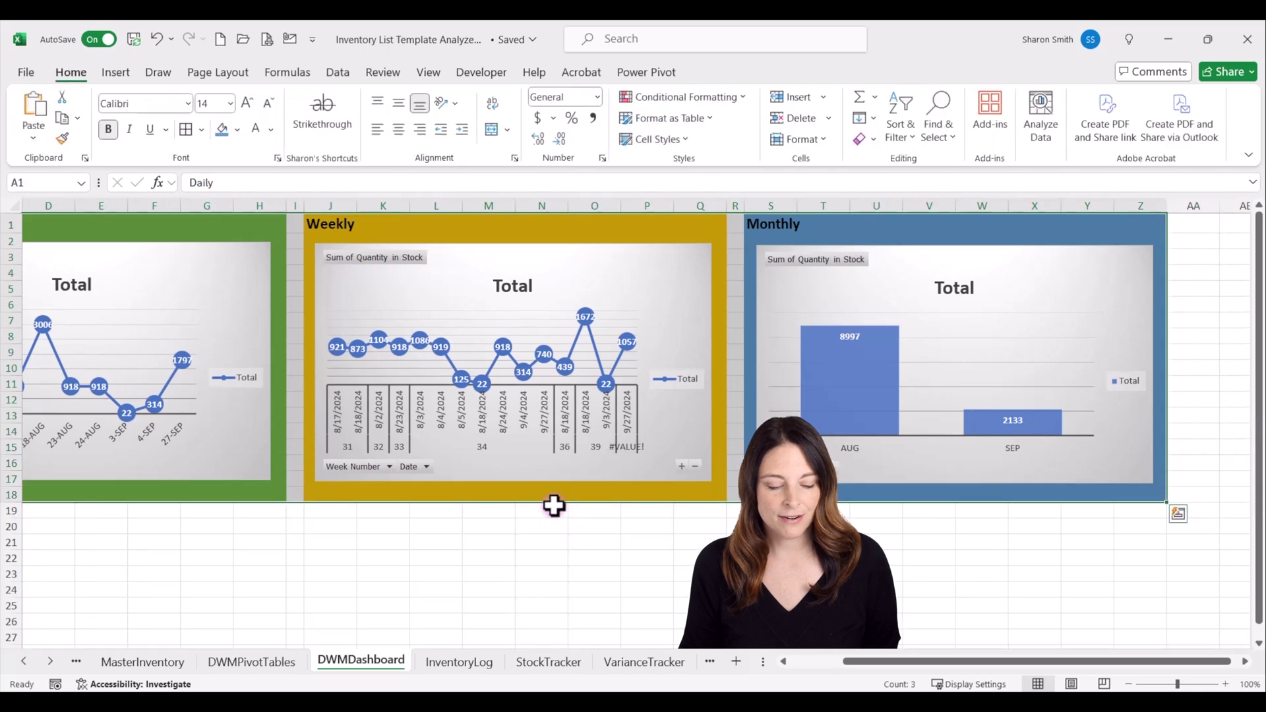
left_click_drag(553, 504, 552, 602)
scroll(425, 422, "up", 4)
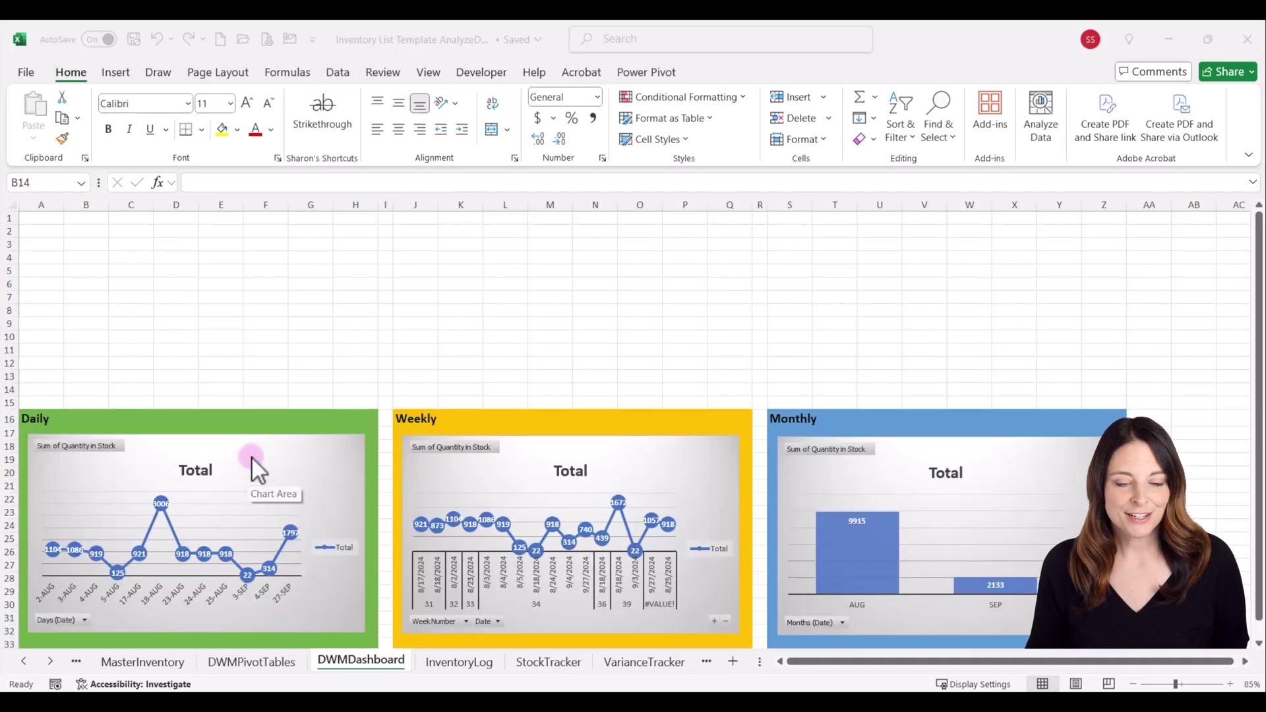
Step: Insert an Inventory ID slicer from the daily chart and place it above that chart over columns A to C
left_click(251, 457)
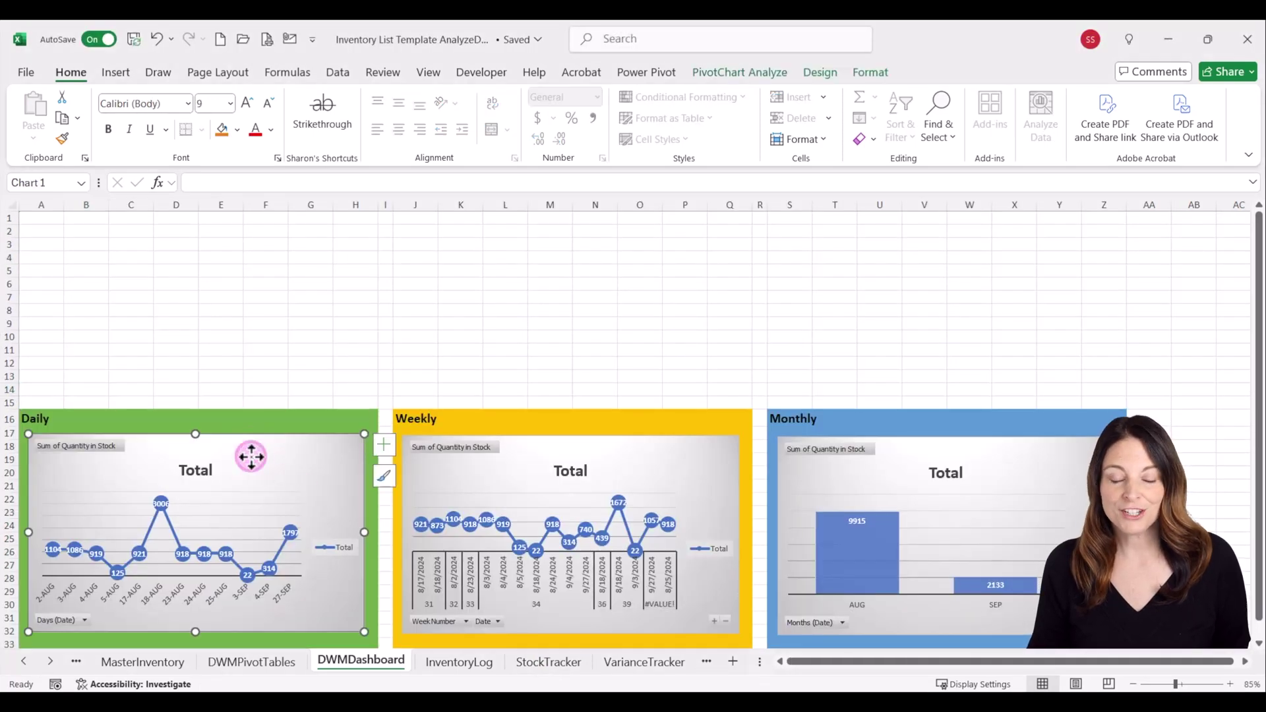
left_click(748, 70)
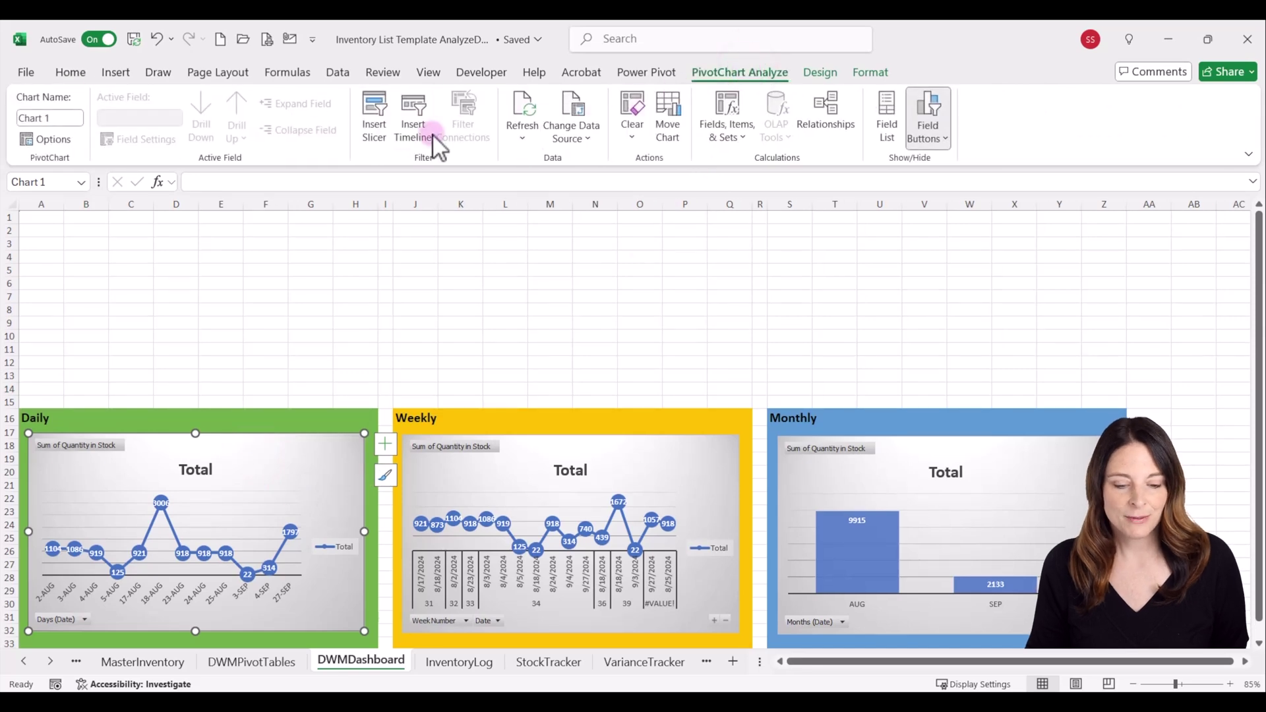
left_click(372, 132)
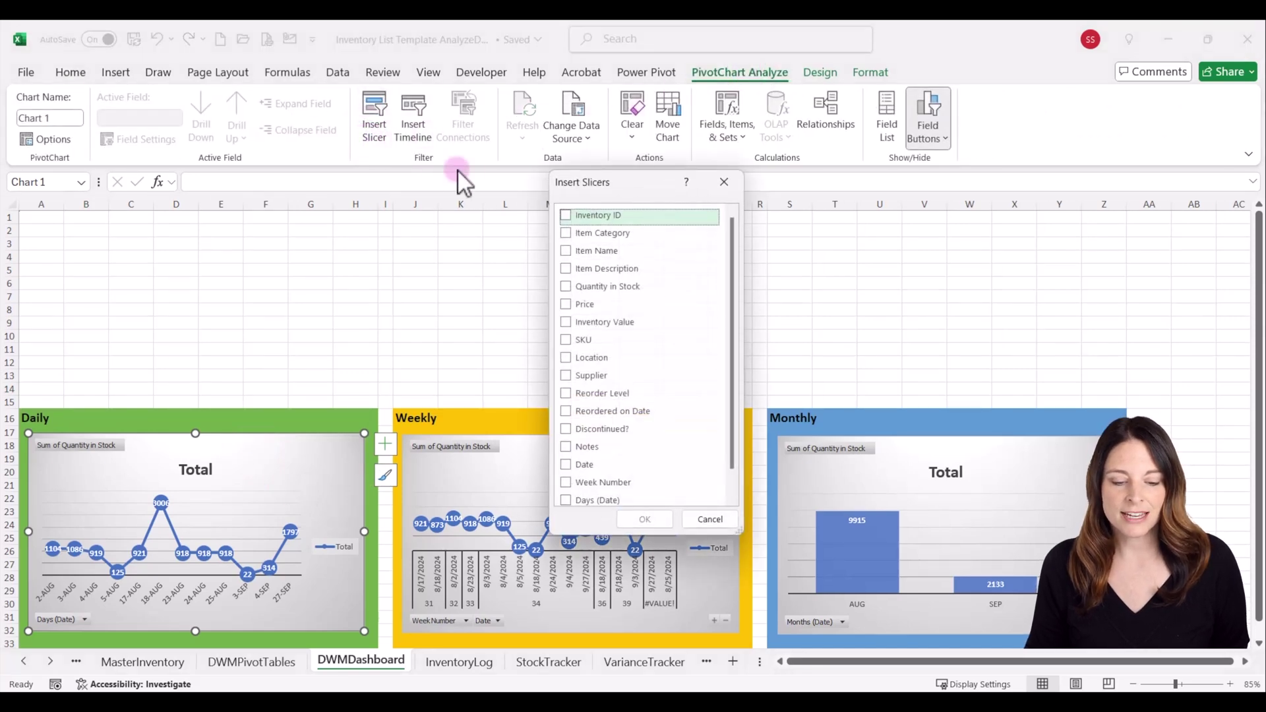
left_click(566, 215)
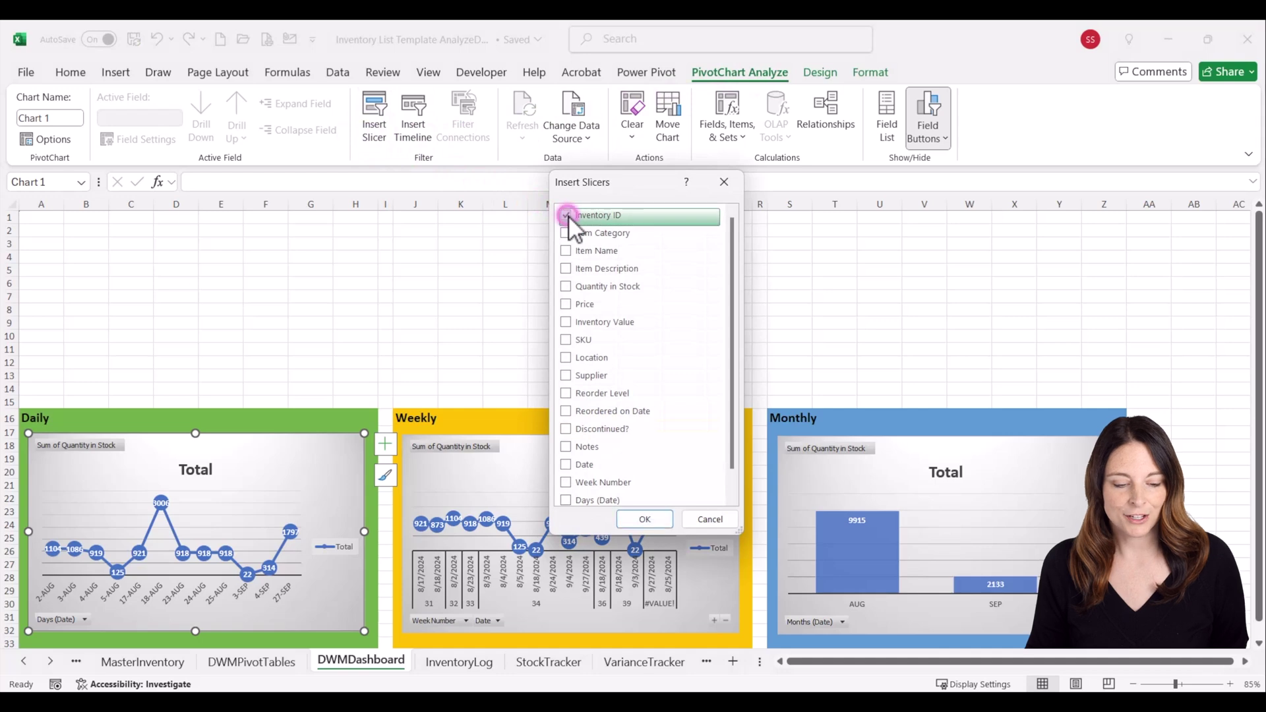
left_click(646, 520)
left_click_drag(628, 349, 84, 226)
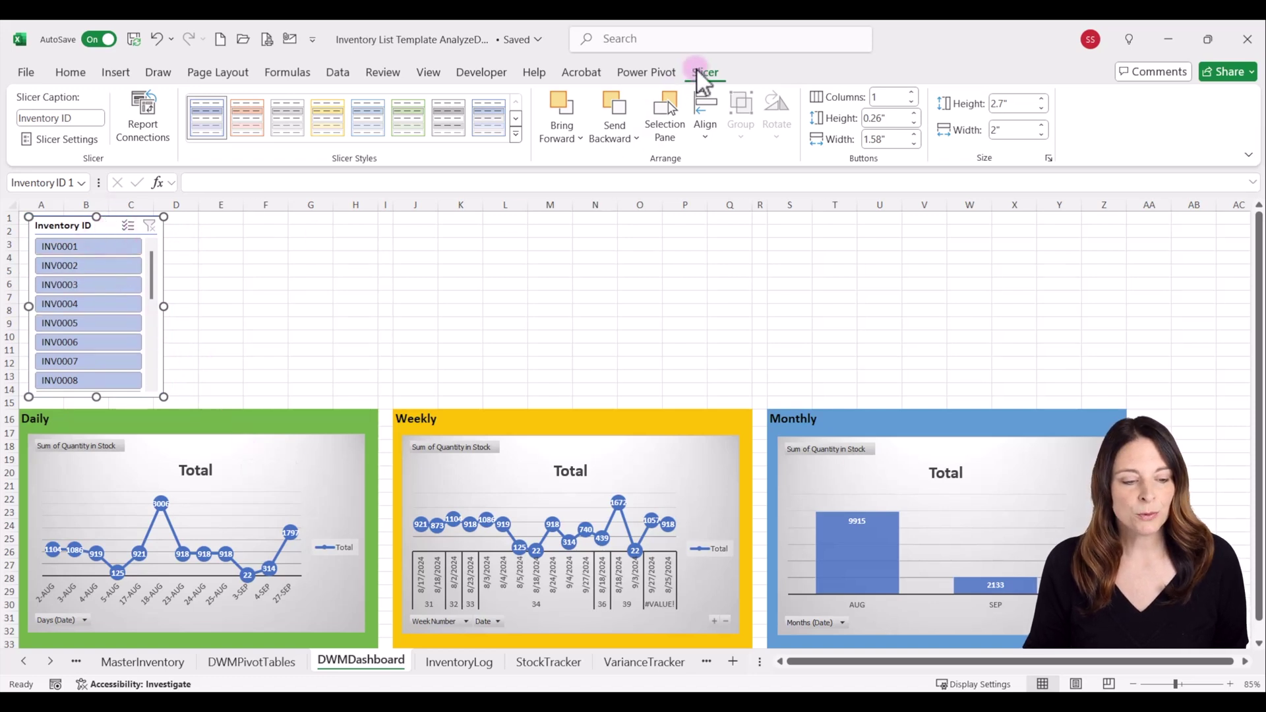
Step: Connect the Inventory ID slicer to the Monthly PivotTable as well, test it with INV0001 and clear the filter
left_click(155, 132)
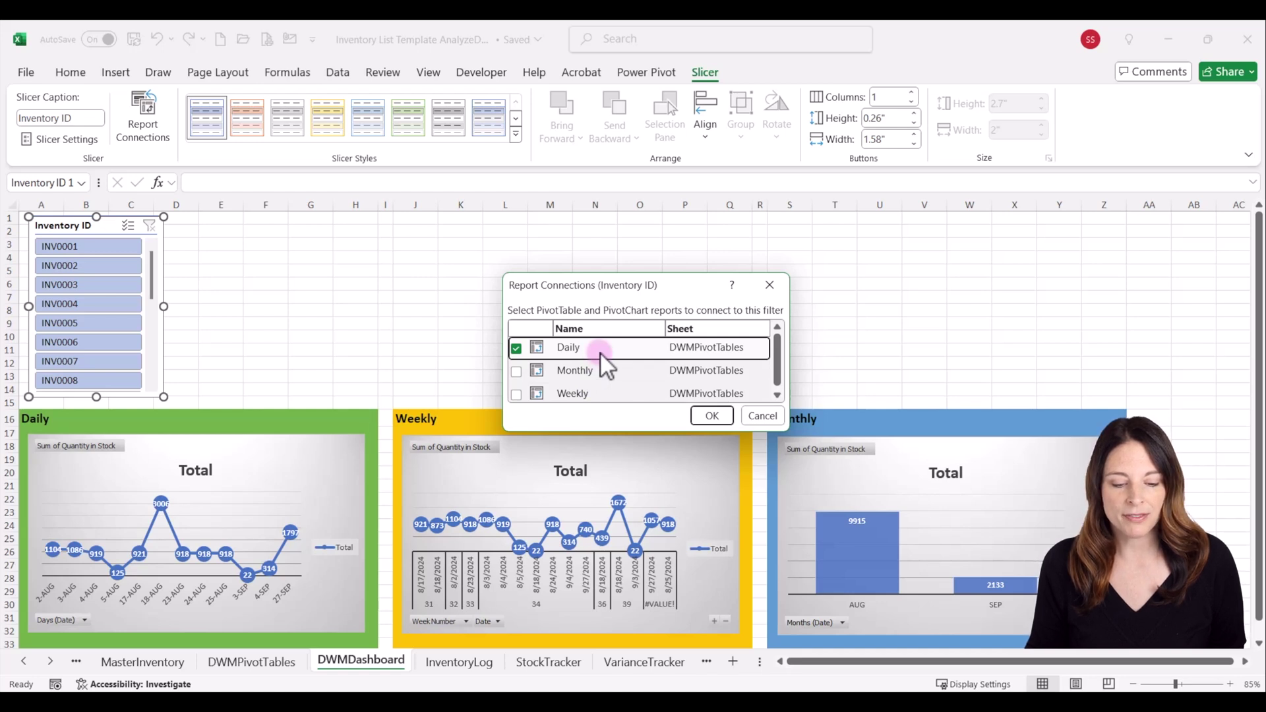
left_click(516, 371)
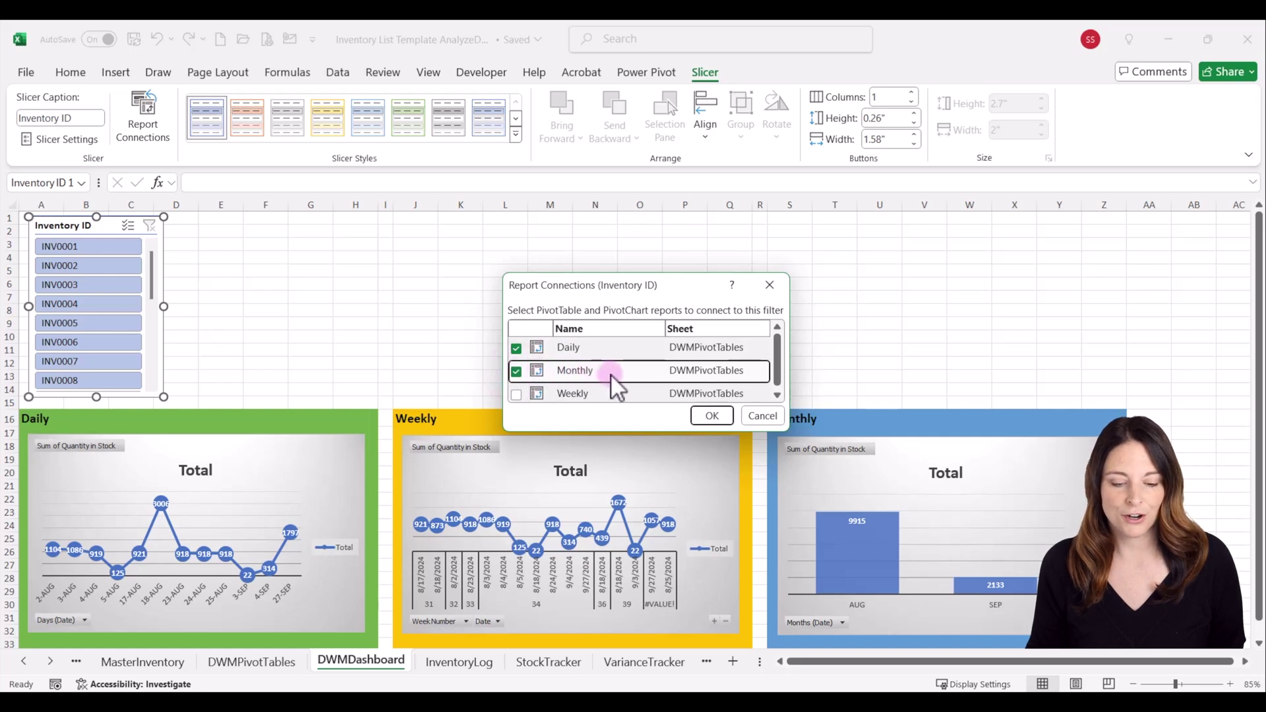
left_click(710, 415)
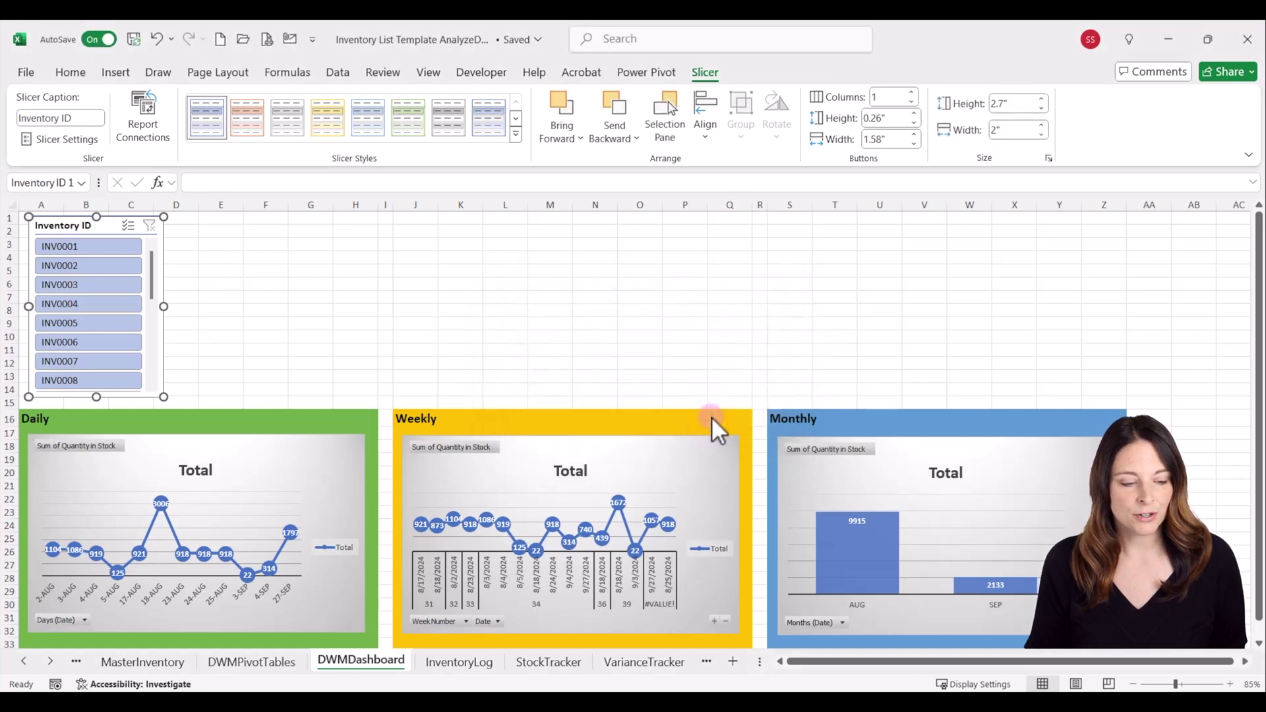
left_click(123, 248)
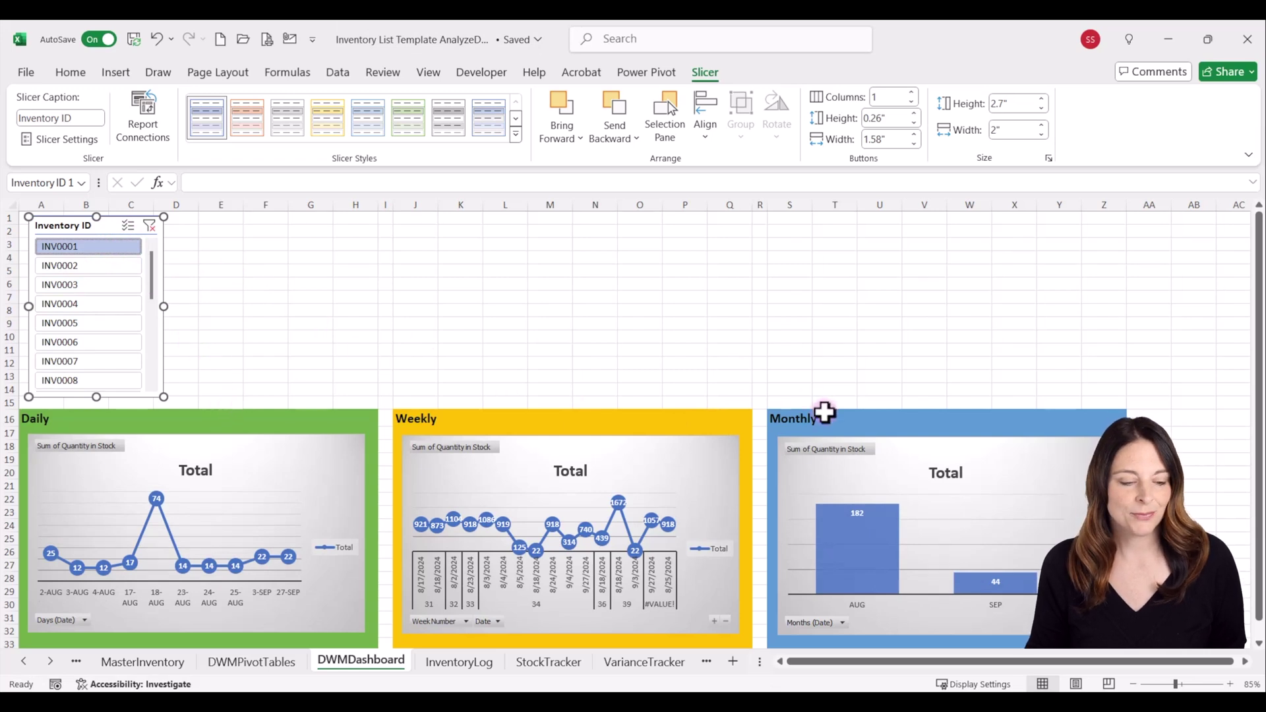
left_click(150, 226)
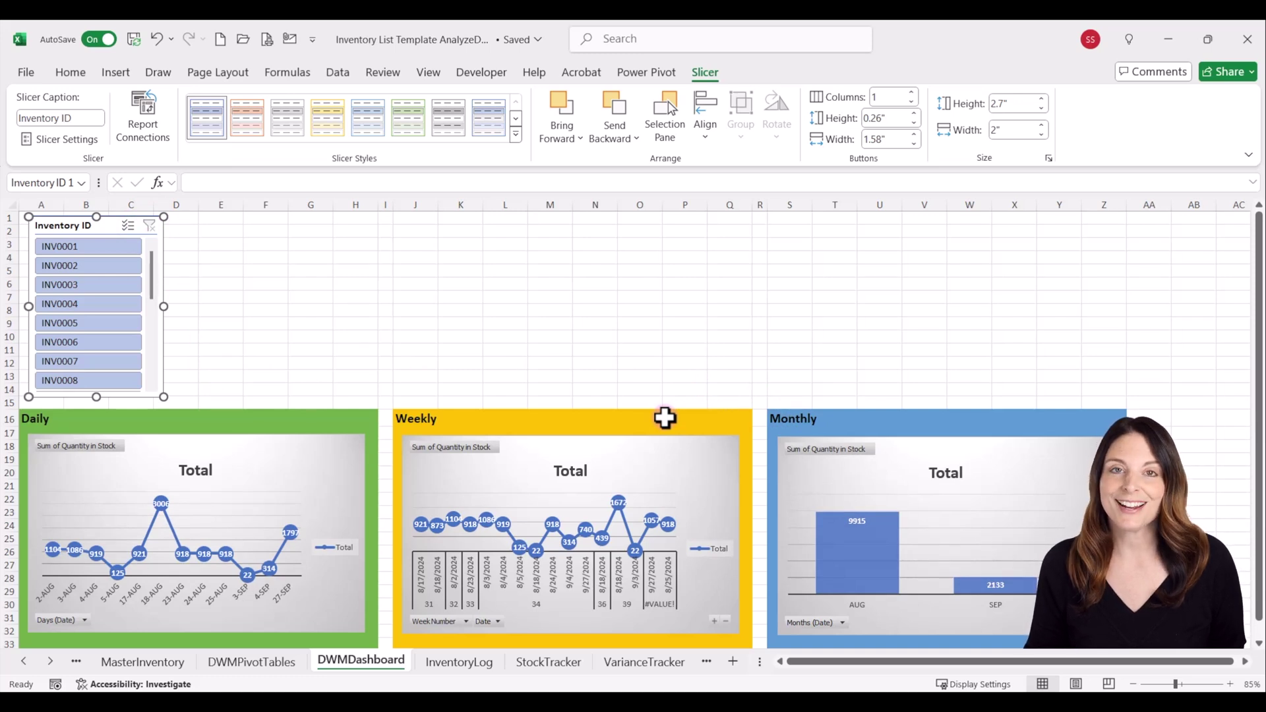
Step: Insert a Date timeline from the weekly chart and place it directly above that chart
left_click(662, 454)
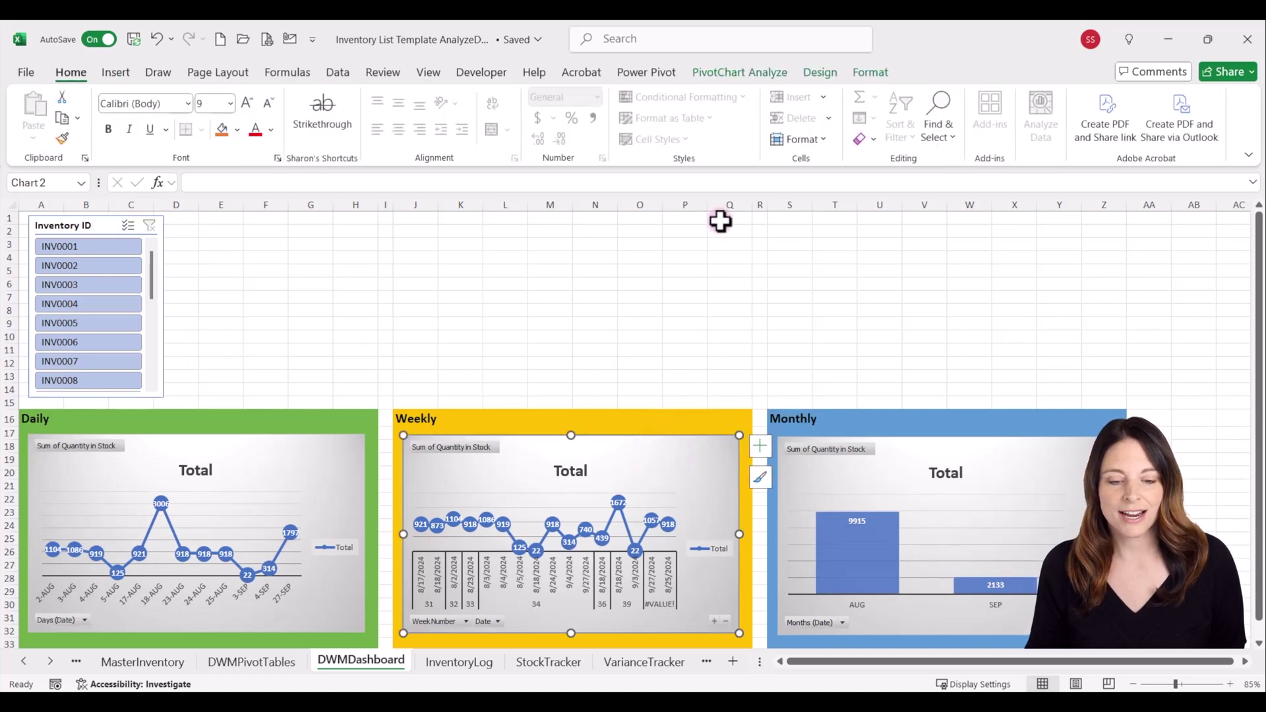
left_click(729, 69)
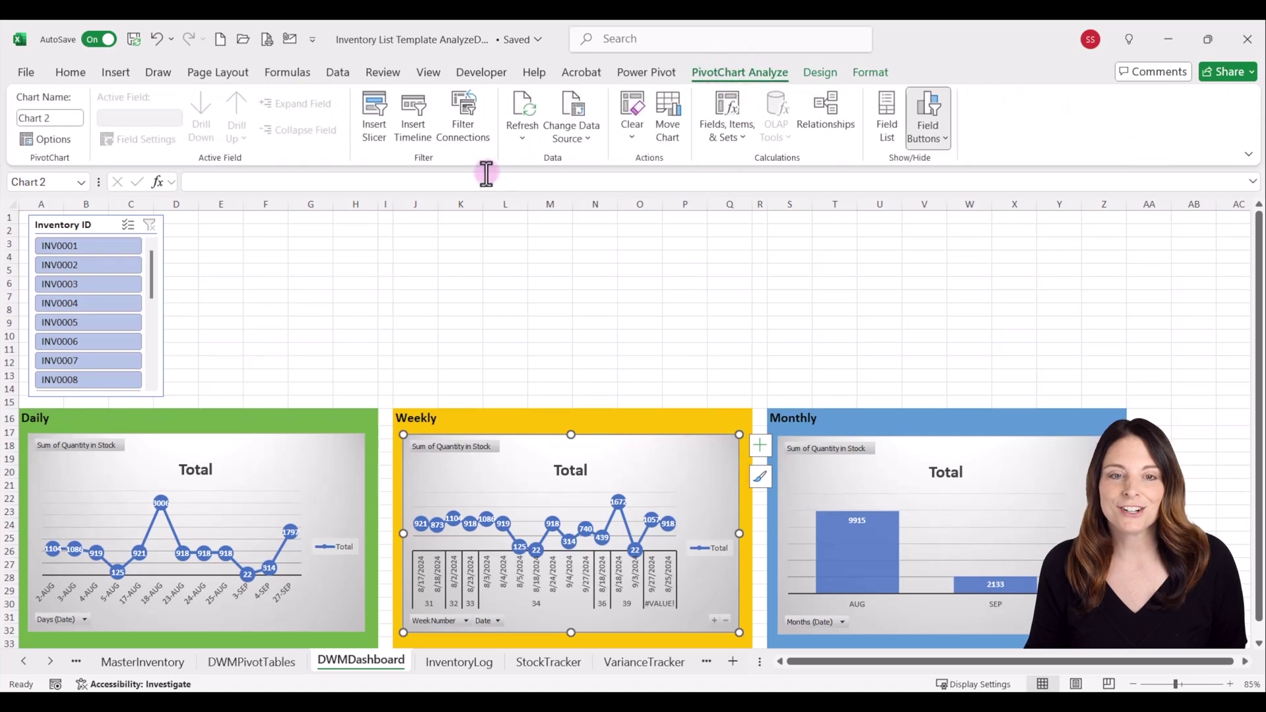
left_click(415, 132)
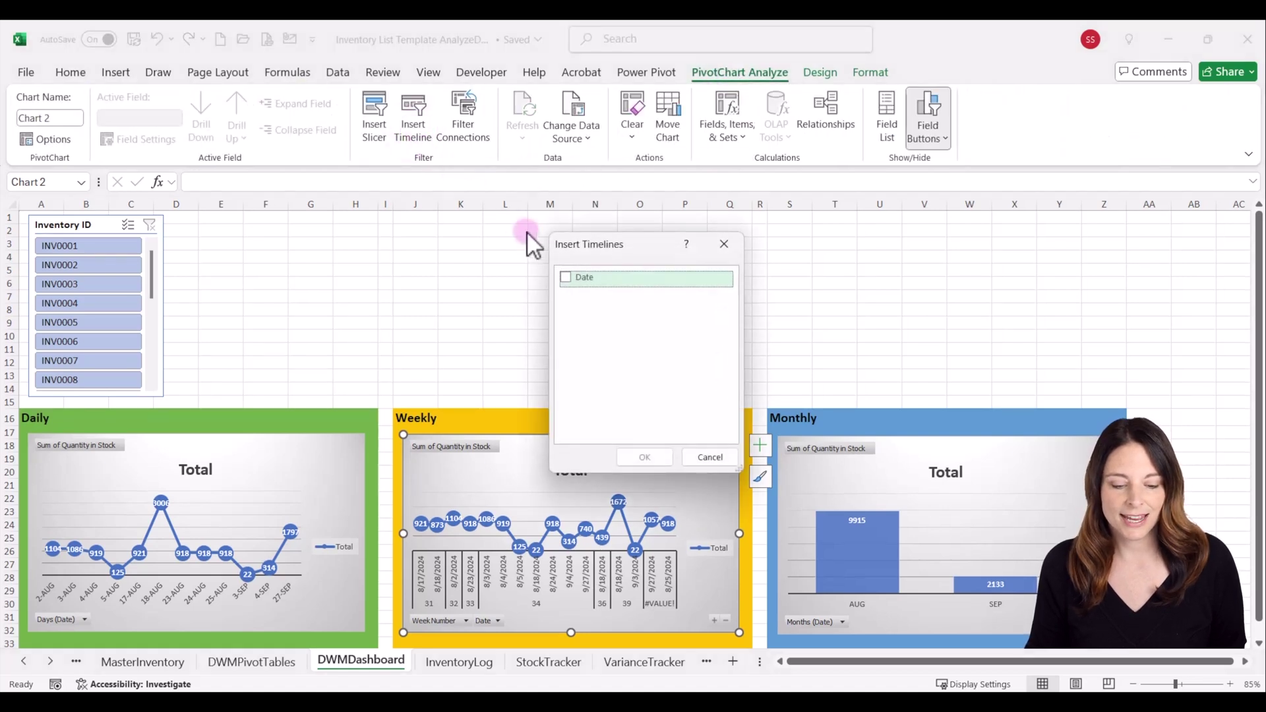
left_click(567, 277)
left_click(645, 456)
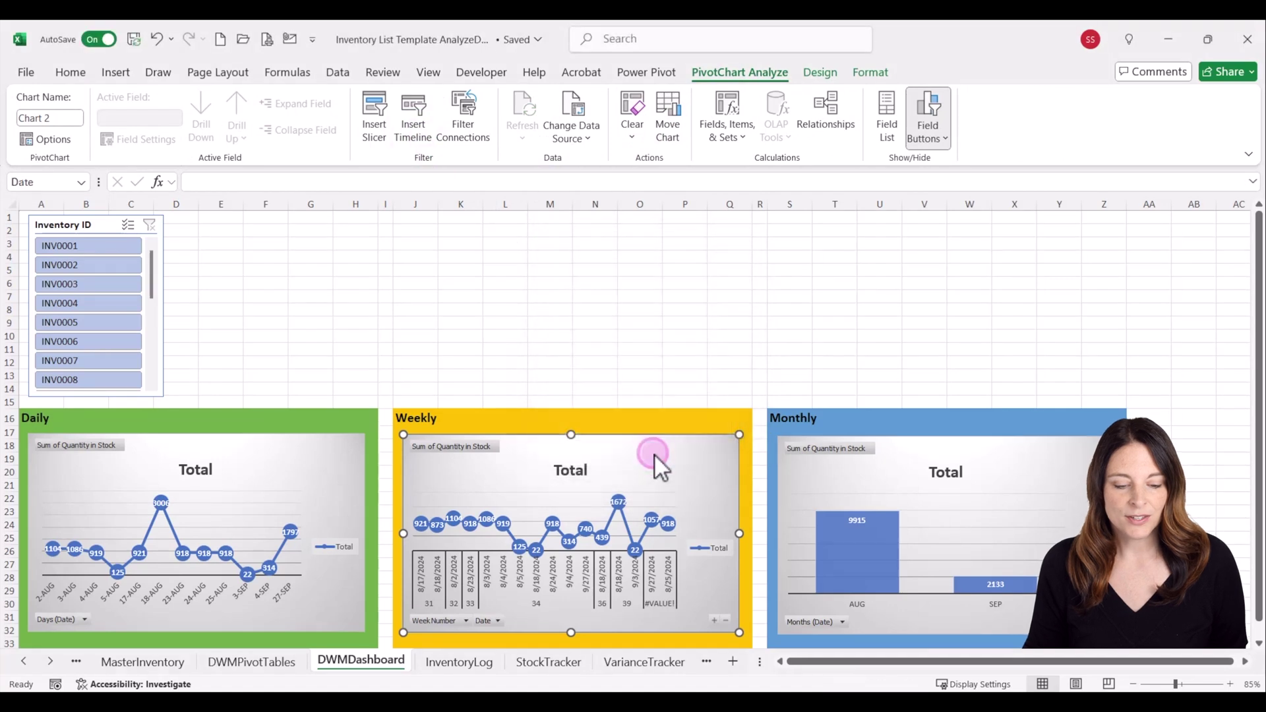
left_click_drag(611, 401, 557, 305)
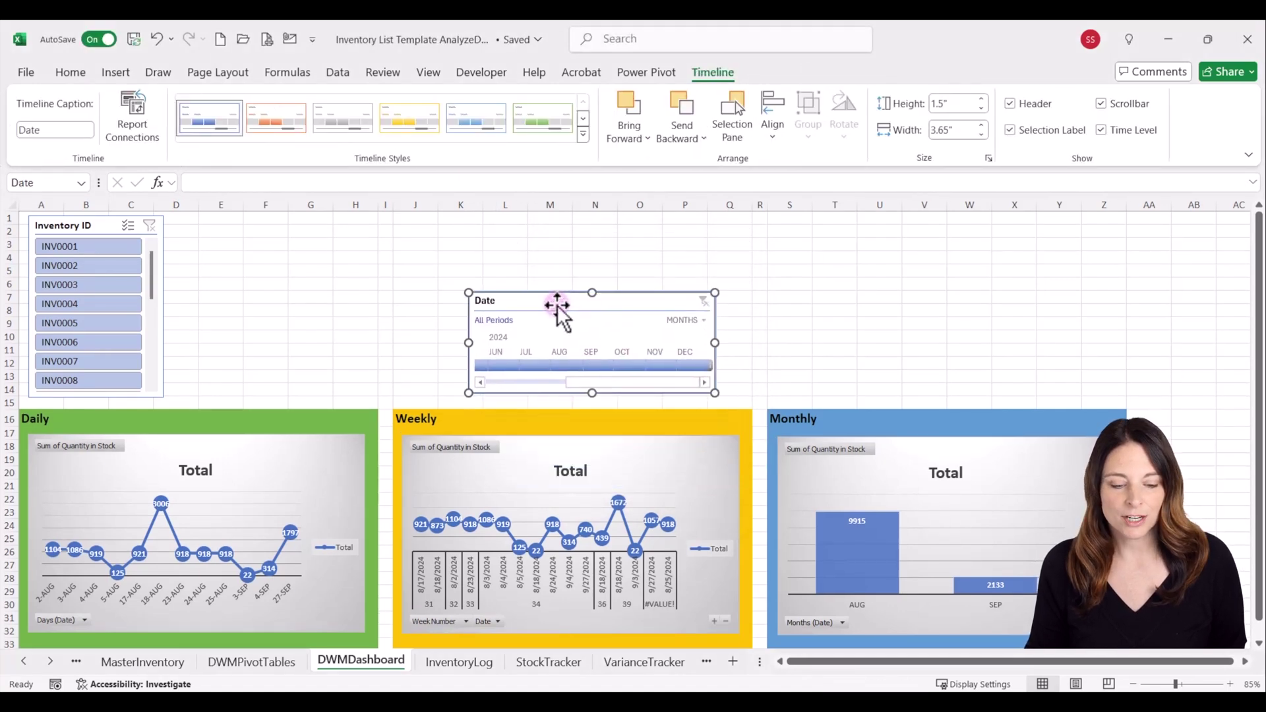
Step: Filter the weekly chart to Aug 2024 with the Date timeline and switch the timeline's level to Days
left_click(567, 365)
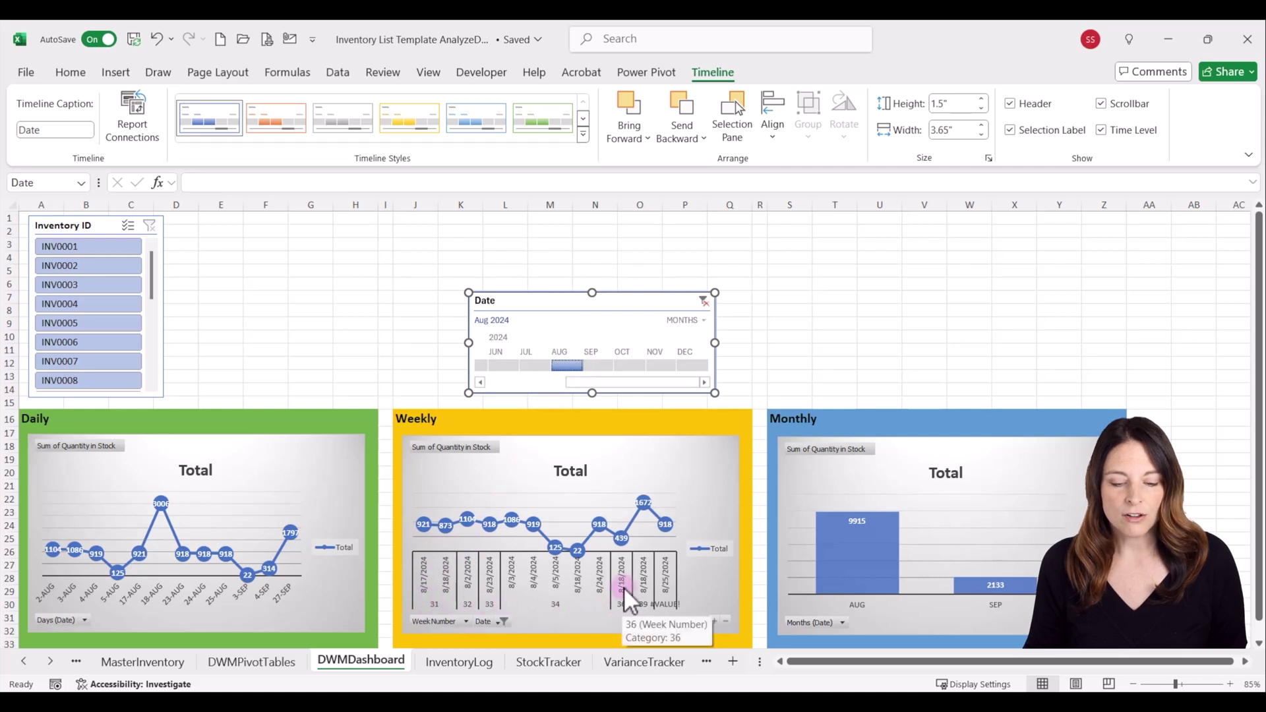
left_click(704, 320)
left_click(721, 412)
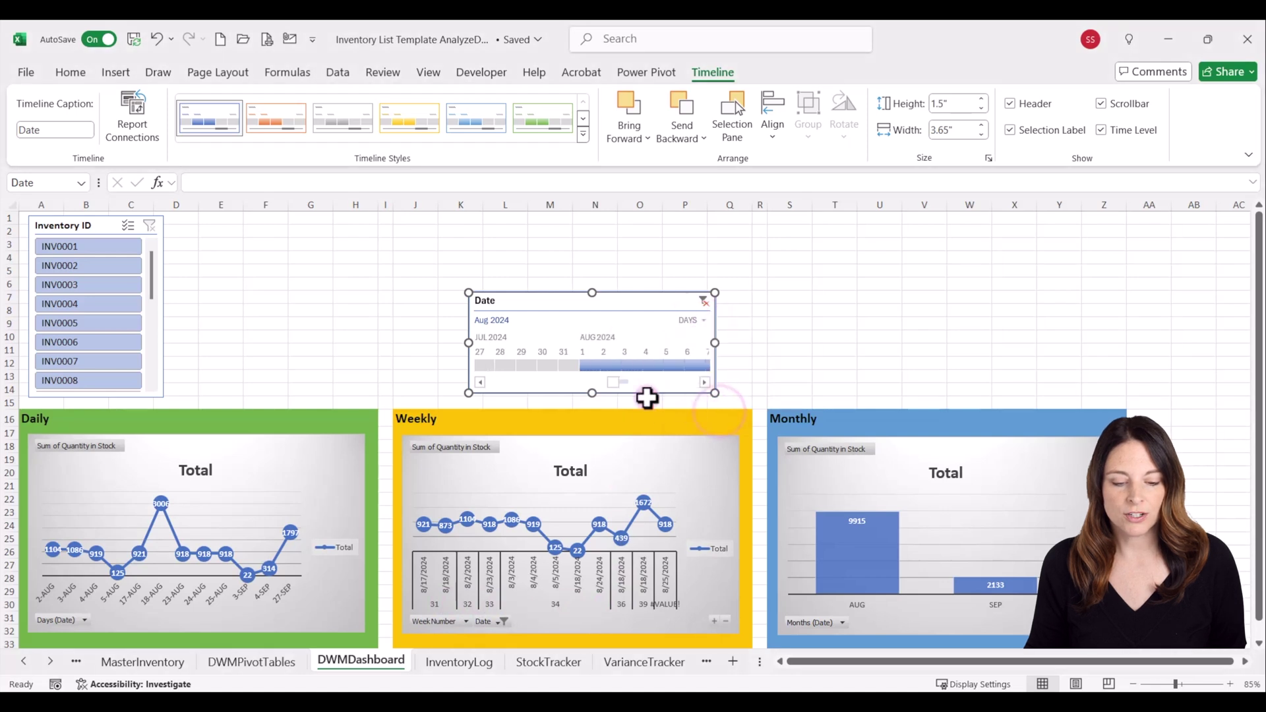
Step: Narrow the weekly chart's Date timeline filter to Aug 1 - 6 2024 and review which PivotTables the timeline is connected to
left_click(588, 365)
left_click_drag(599, 365, 693, 371)
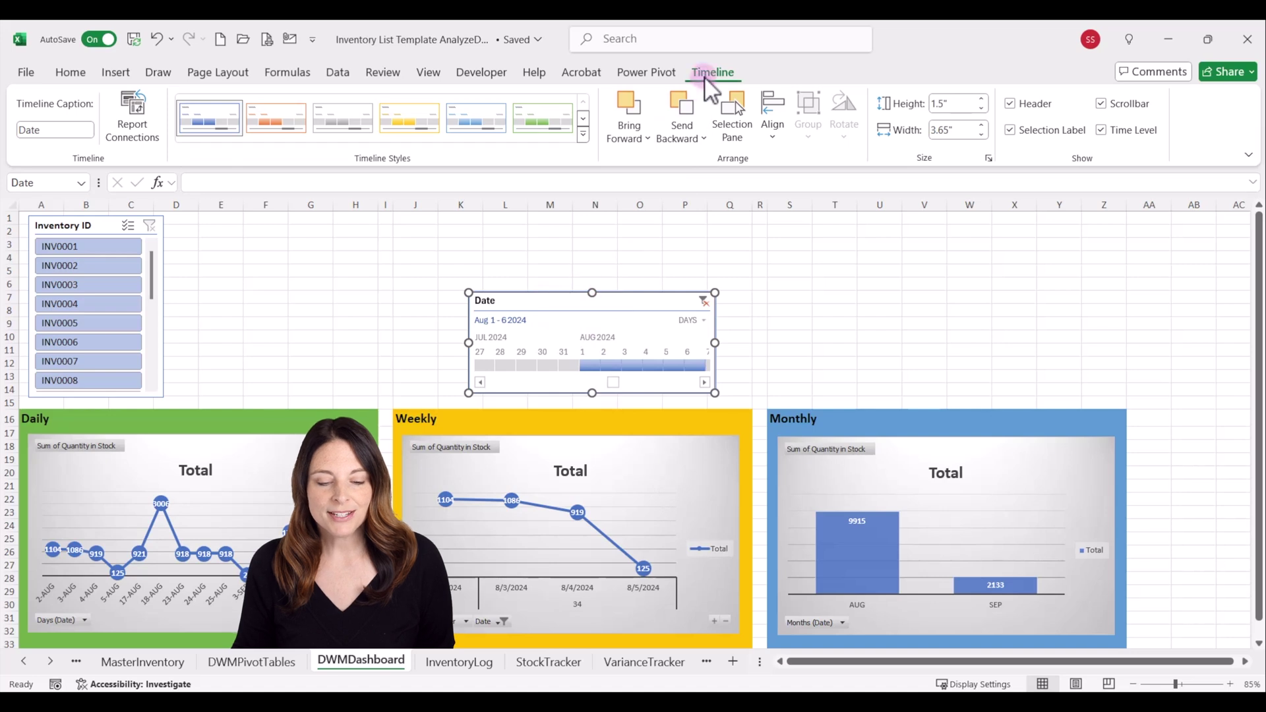
left_click(201, 125)
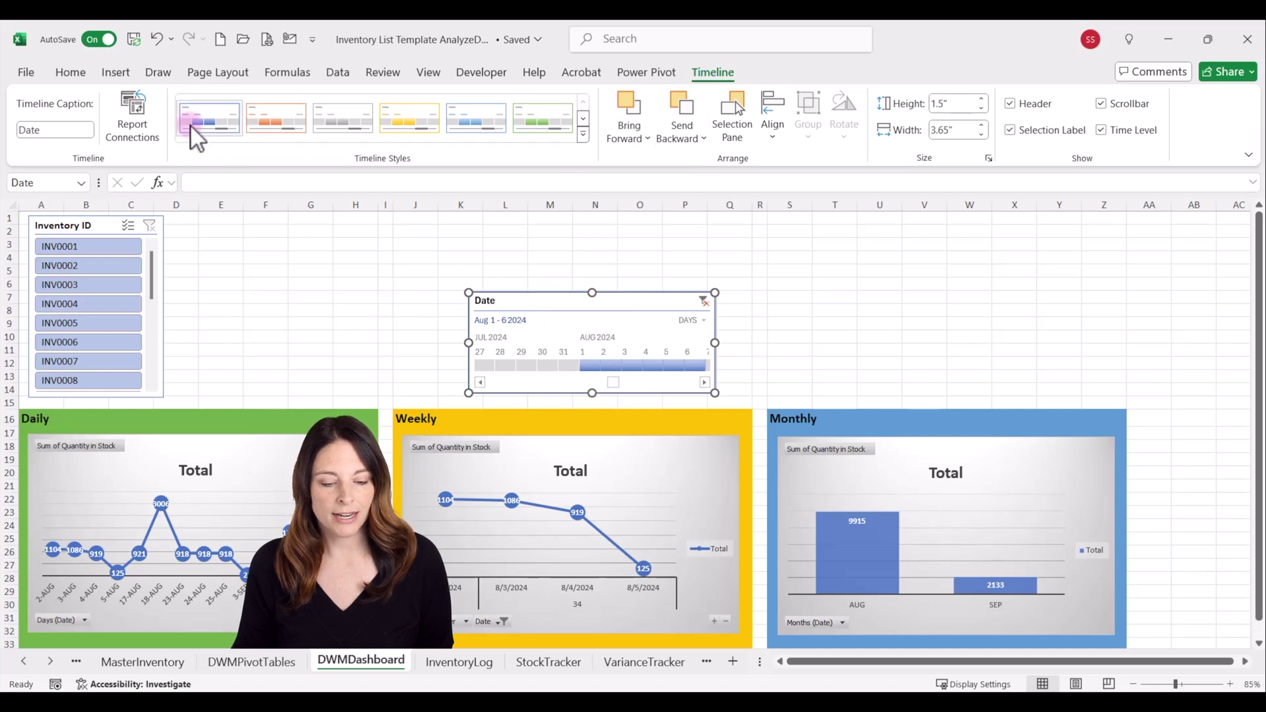
left_click(133, 123)
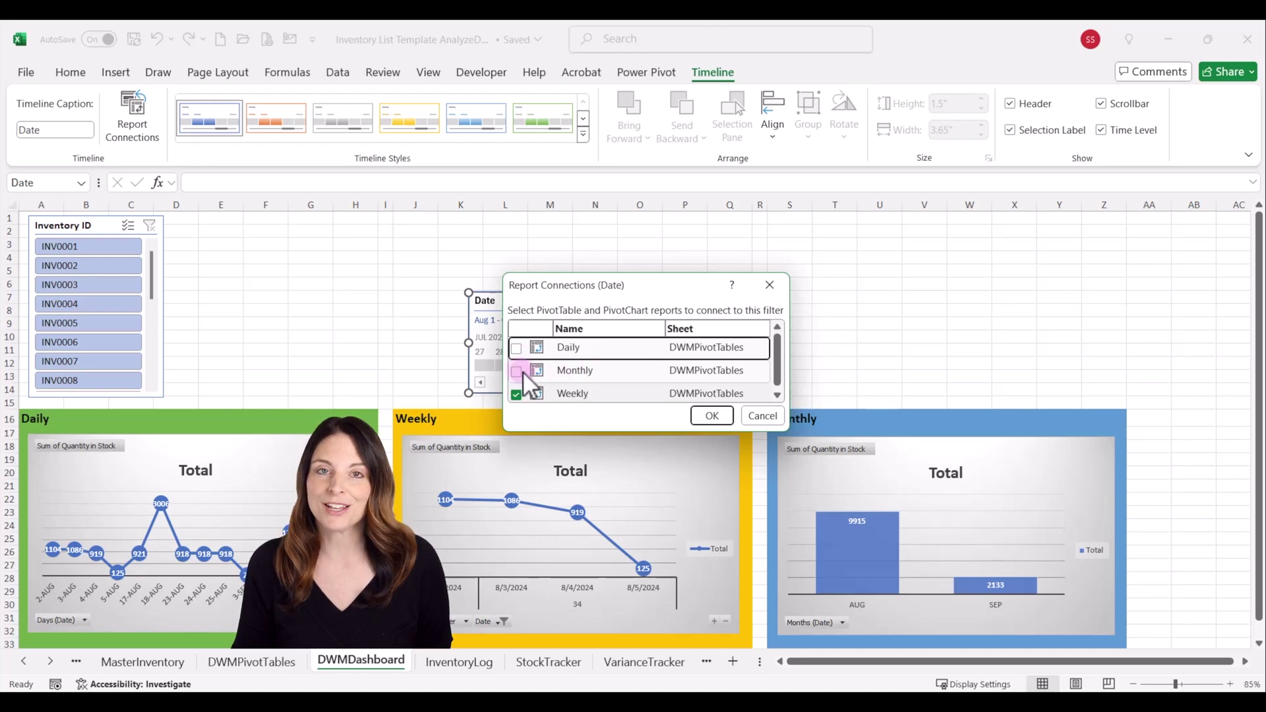
left_click(707, 415)
Step: Freeze the panes above cell A4 on the InventoryLog sheet so that rows 1 to 3 stay in view
key("alt+w")
left_click(1225, 684)
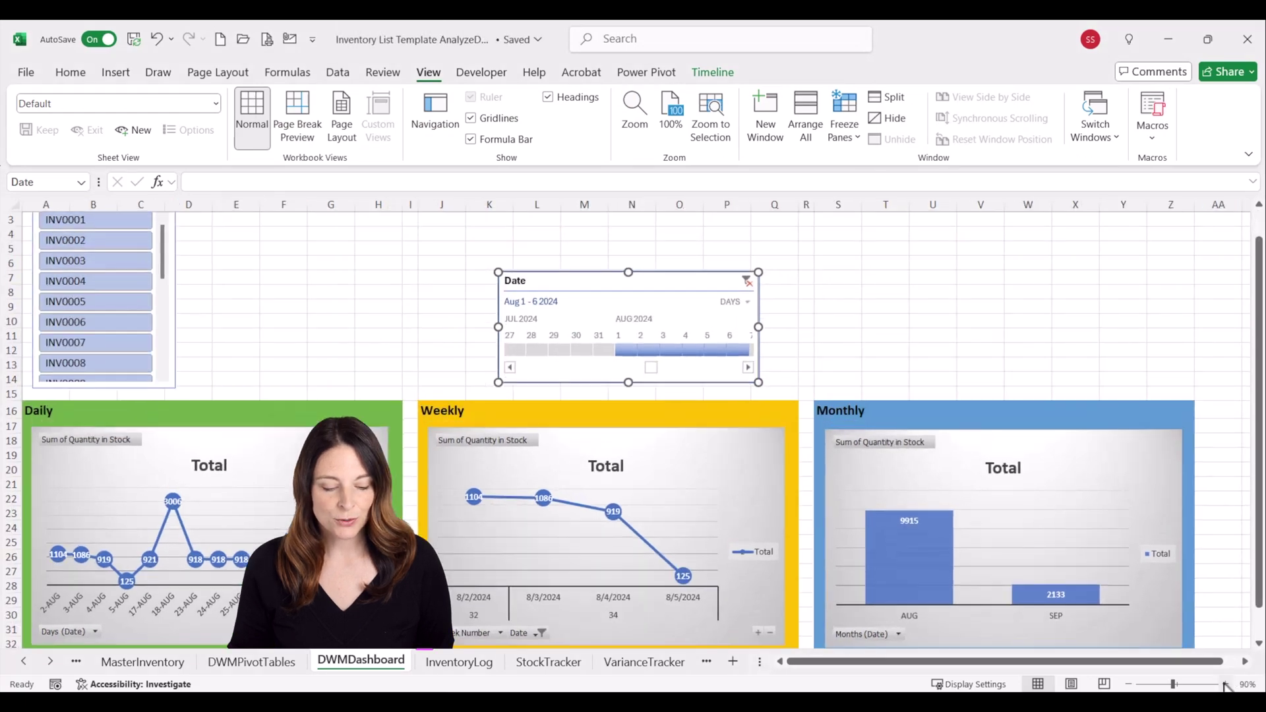
left_click(1225, 684)
left_click(451, 662)
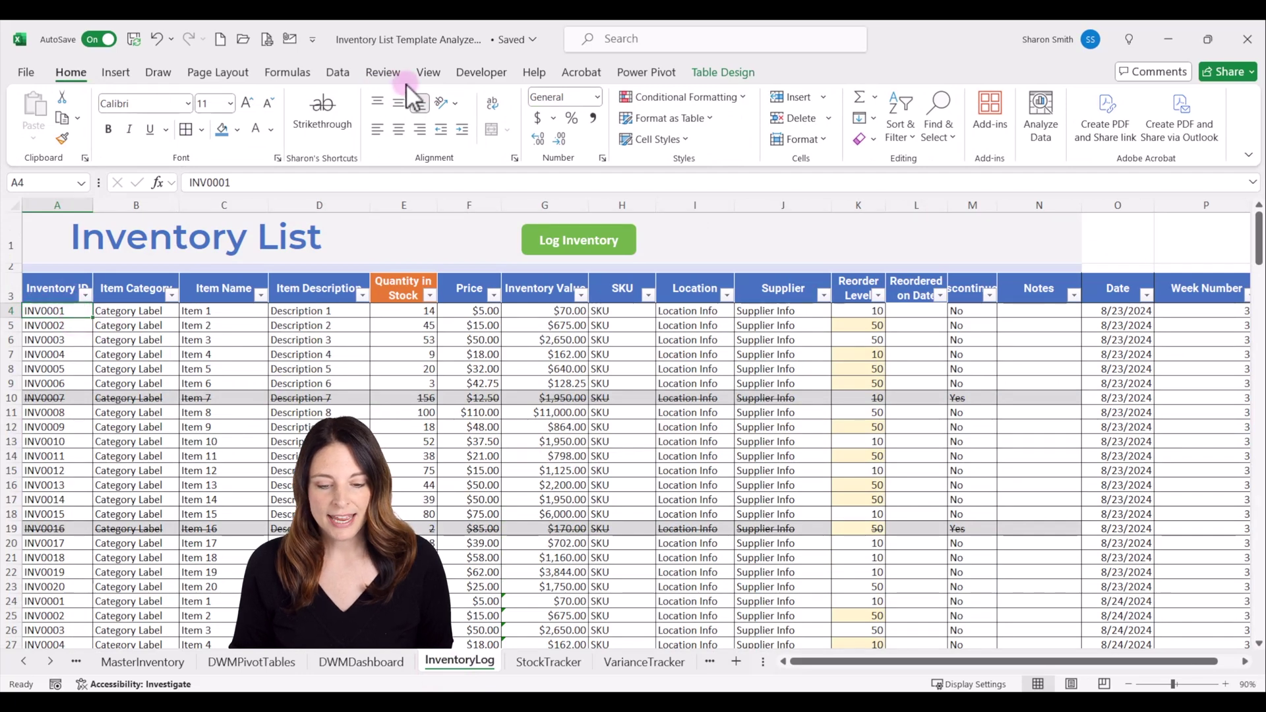
left_click(430, 73)
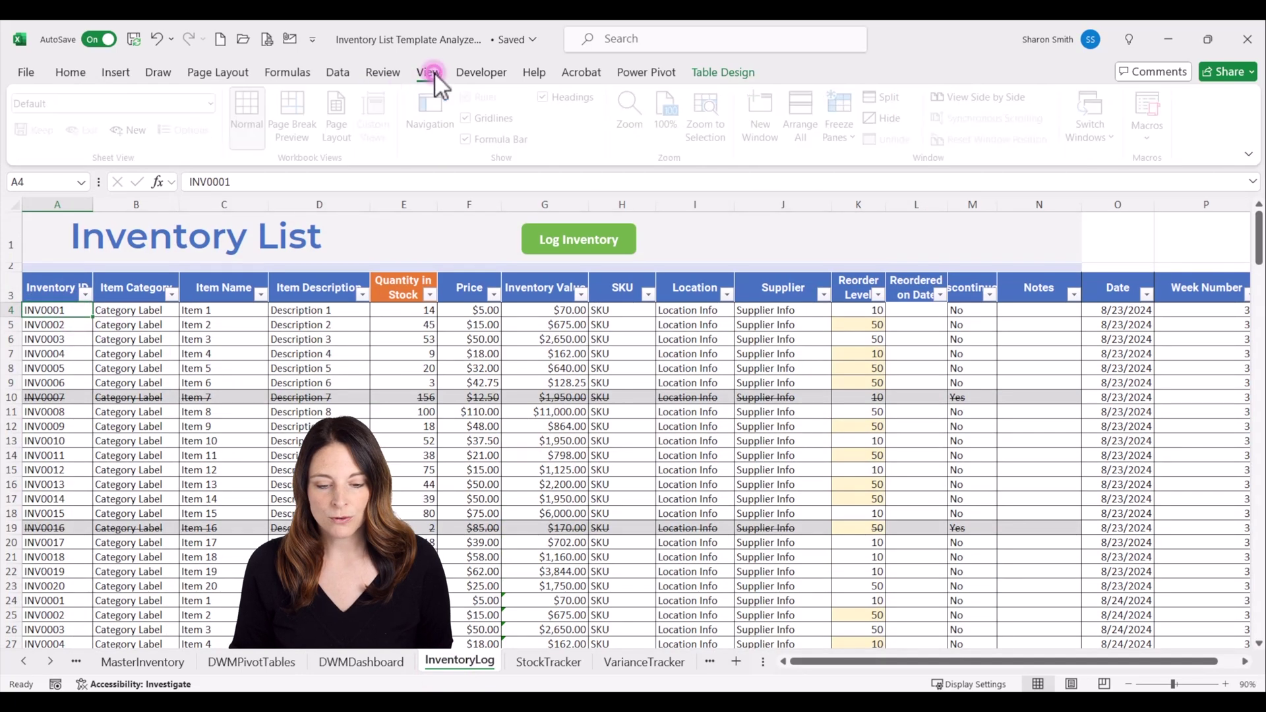
left_click(844, 134)
left_click(914, 177)
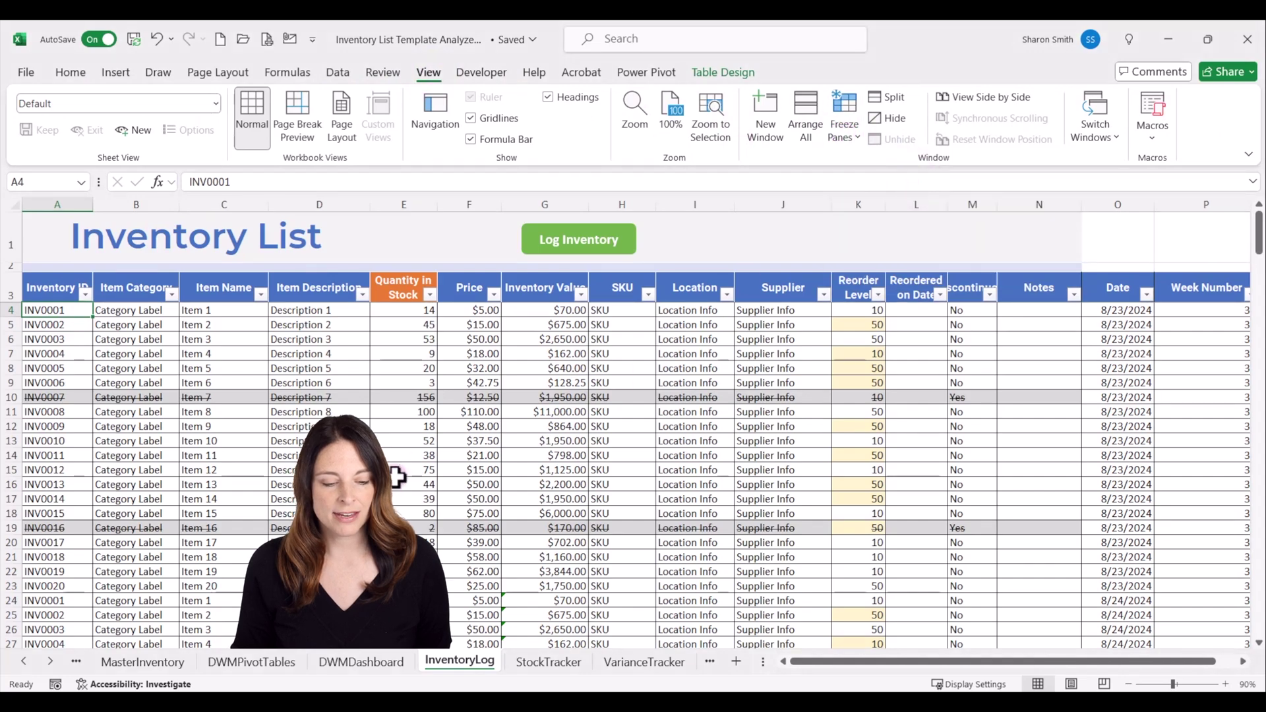
Step: Log the current inventory below the last InventoryLog entry, starting at cell A226, with the sheet's Log Inventory macro
scroll(960, 313, "down", 8)
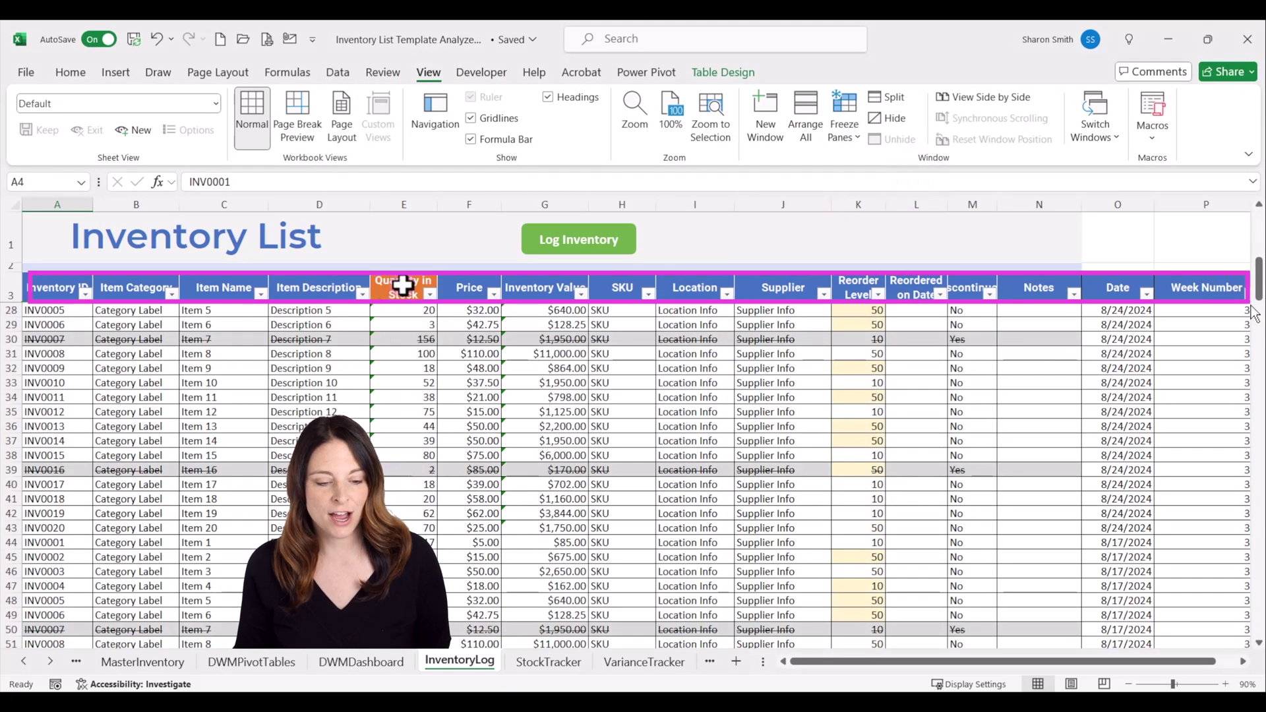
scroll(384, 342, "down", 6)
scroll(384, 344, "down", 19)
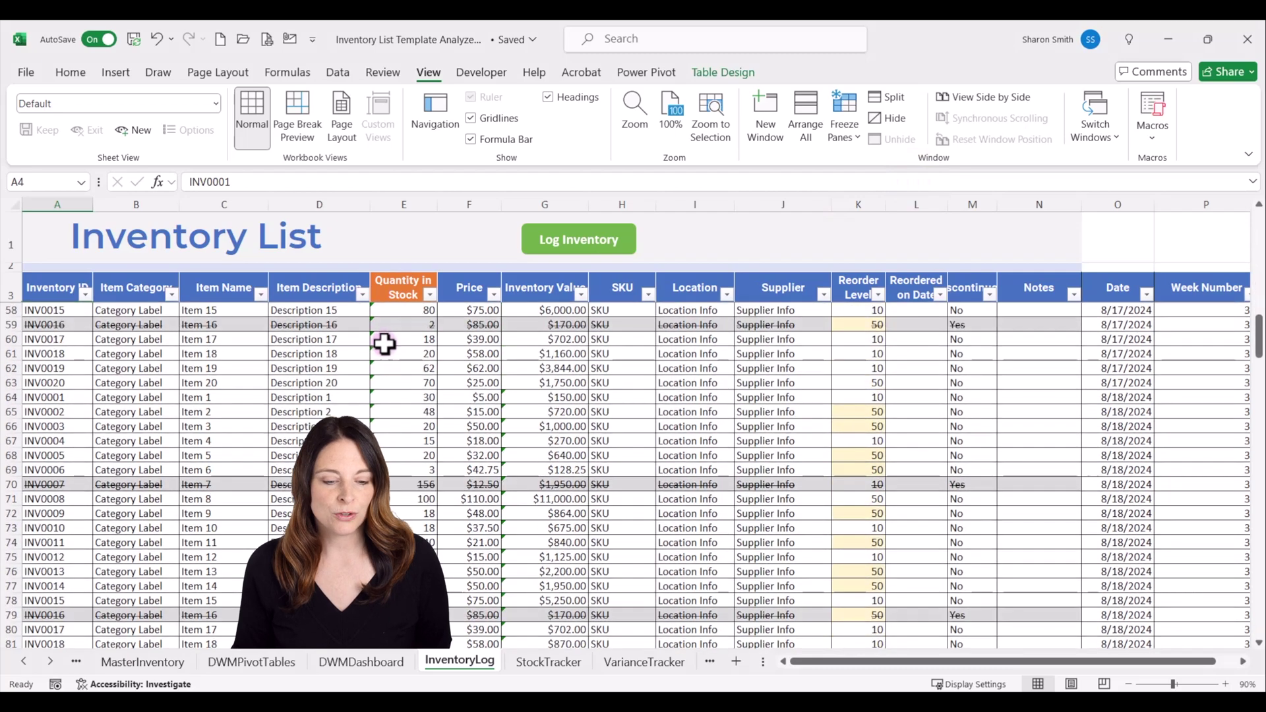
scroll(384, 344, "down", 20)
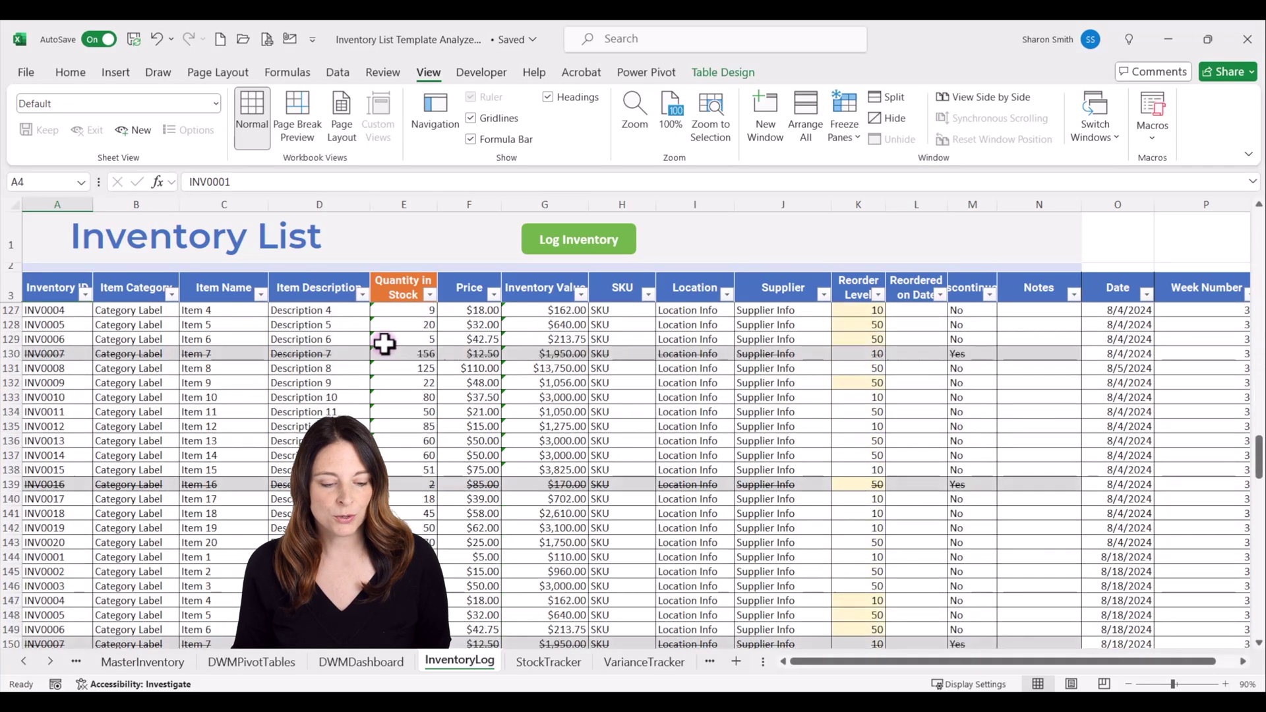
scroll(385, 343, "down", 6)
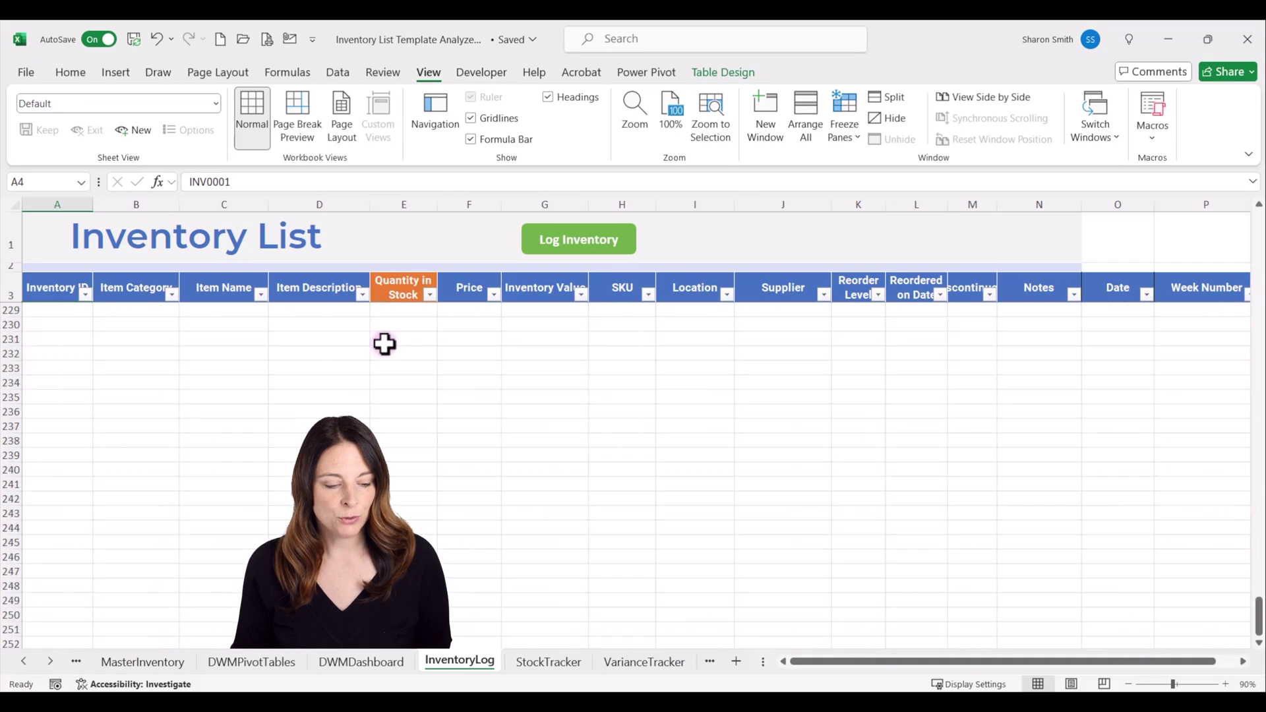
left_click(62, 442)
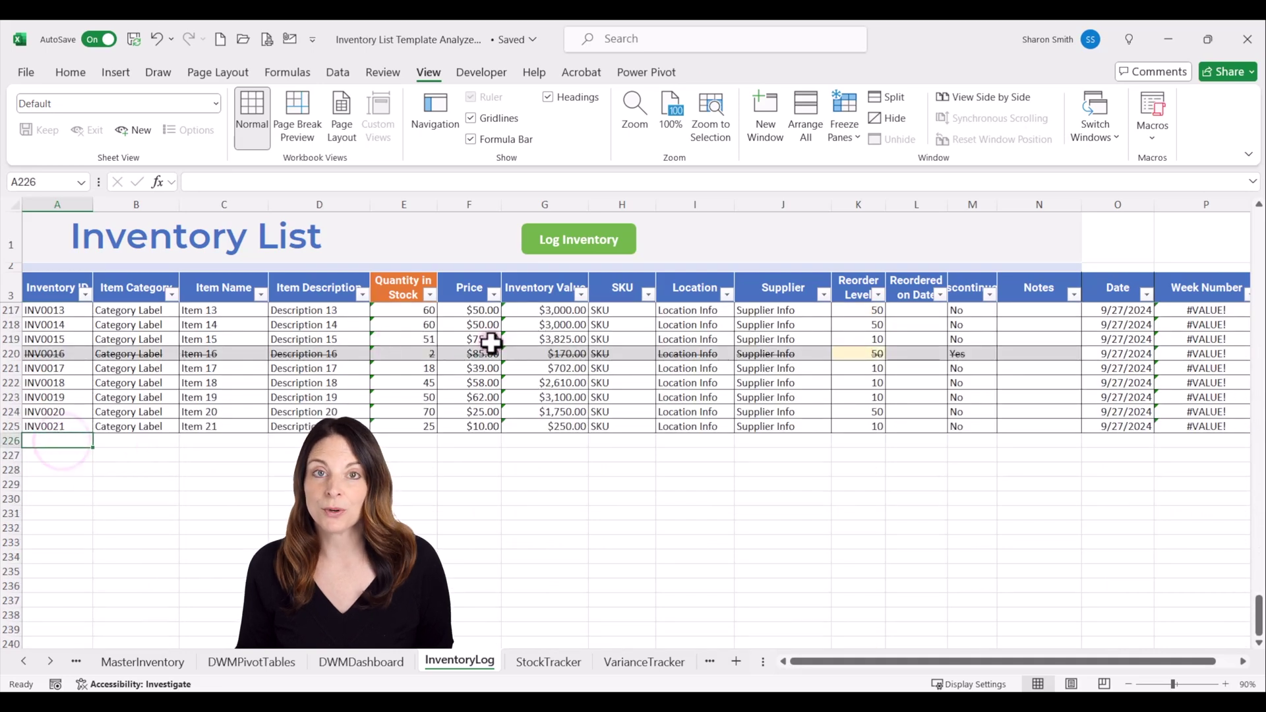
left_click(576, 257)
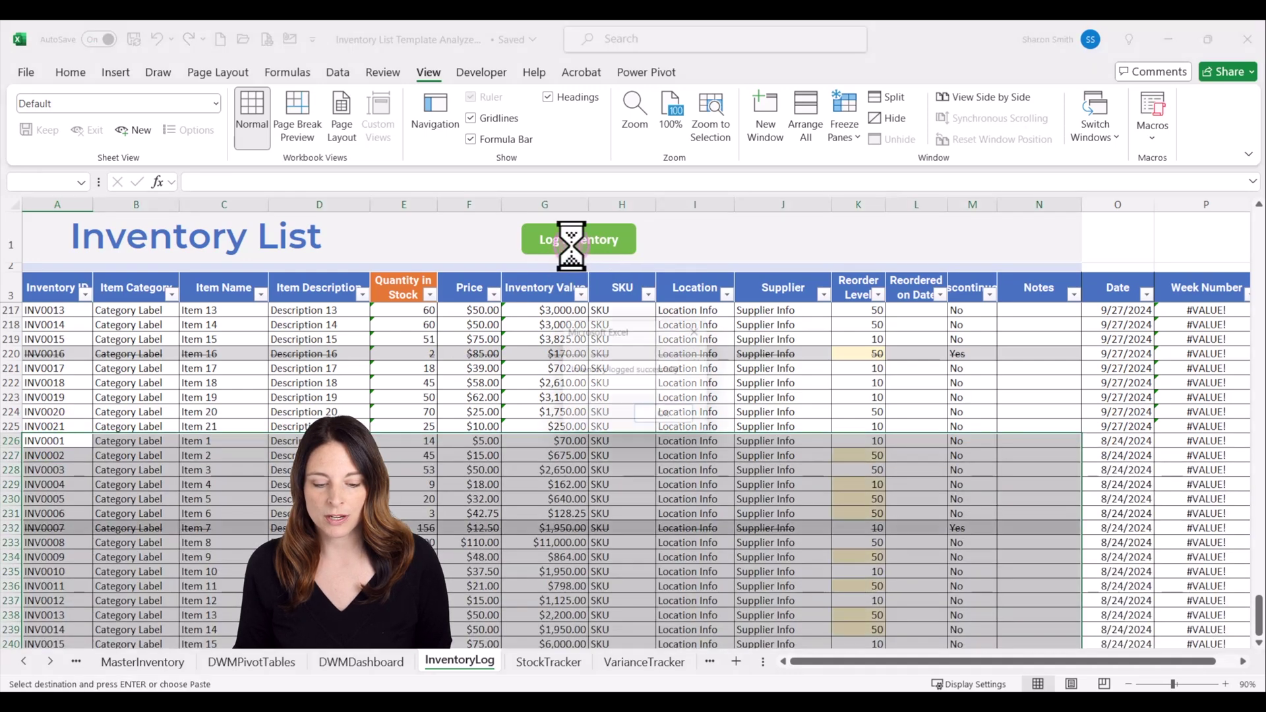
left_click(671, 420)
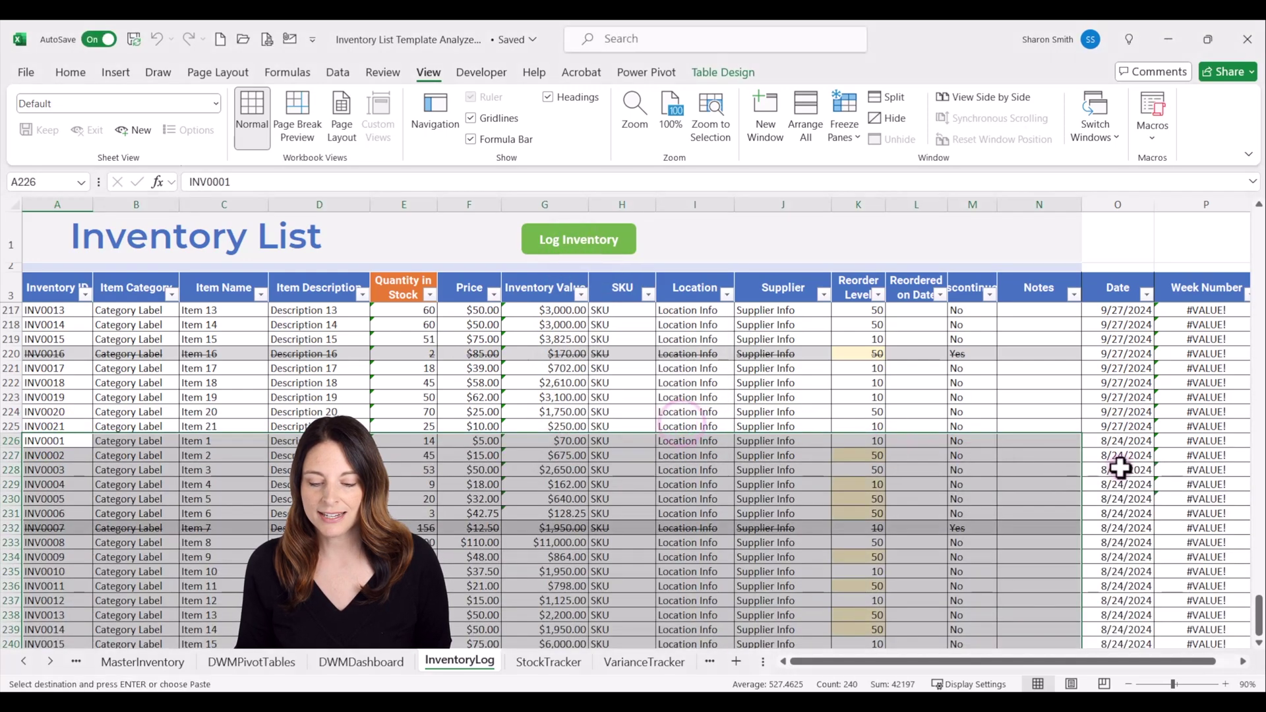
Step: Set the date of the first newly logged row, cell O226, to 8/25/2024
scroll(1127, 451, "down", 2)
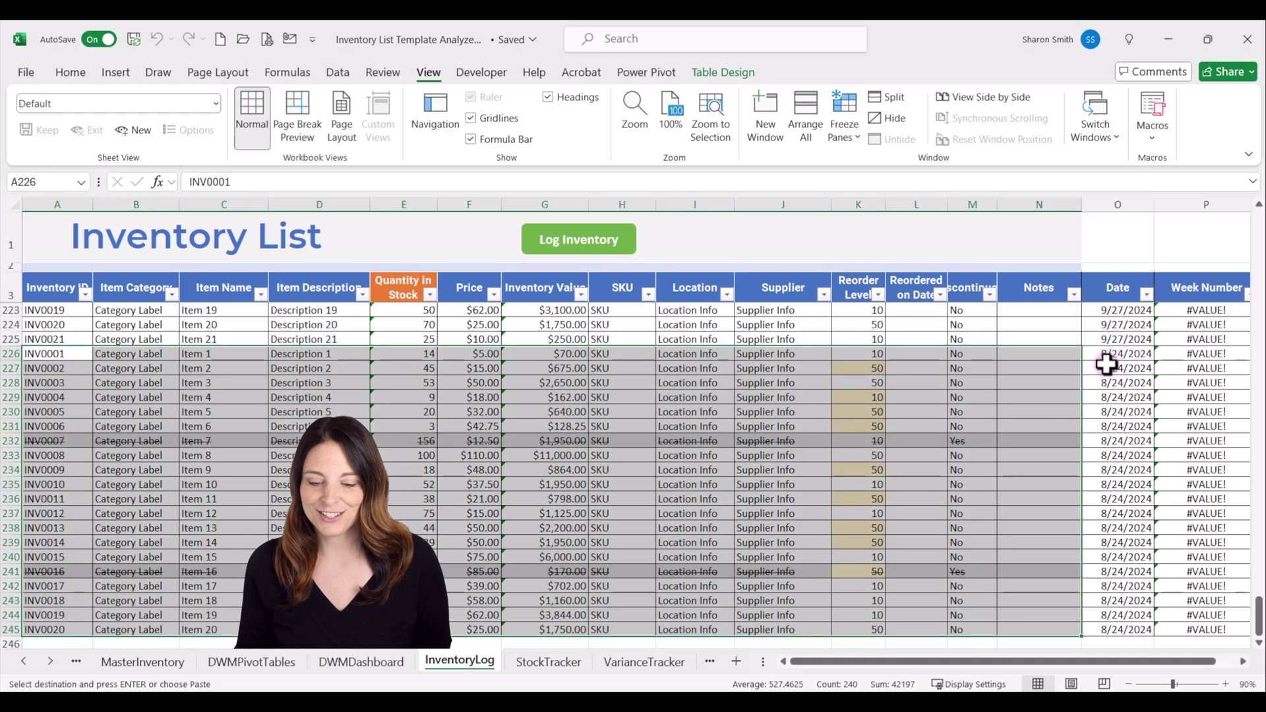
left_click(1106, 357)
type("8/25")
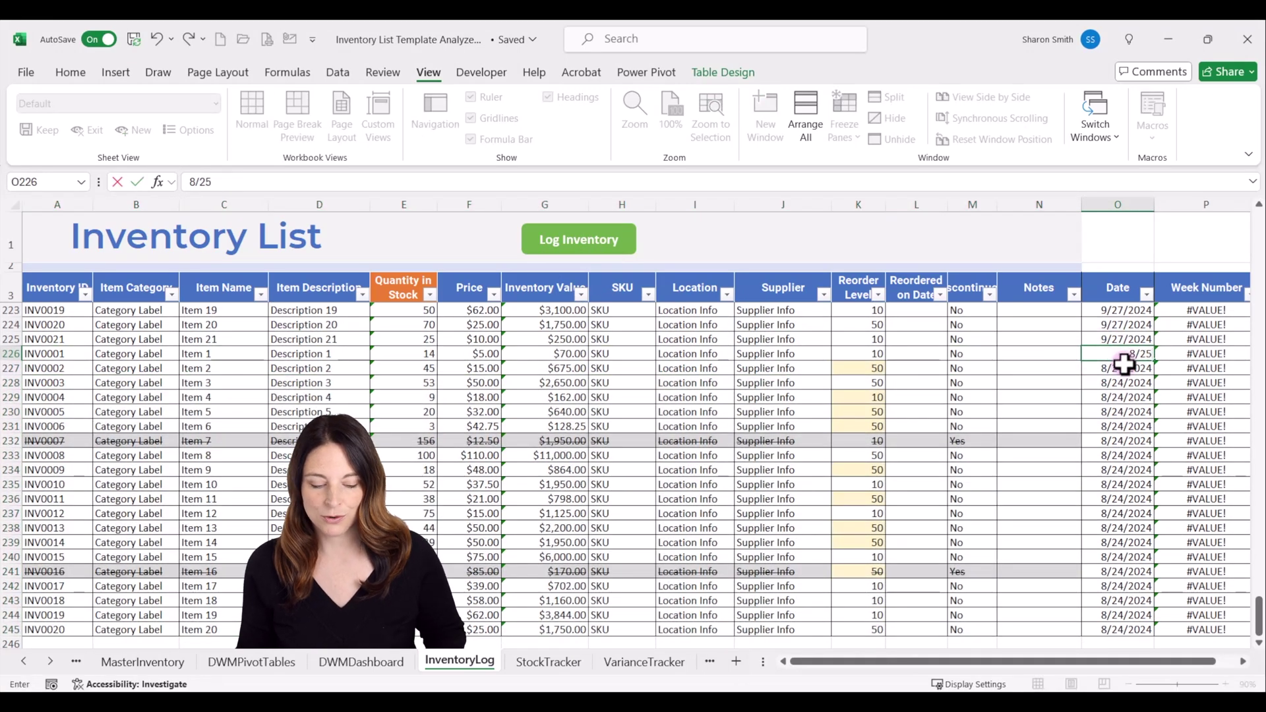
type("/2024")
key("Return")
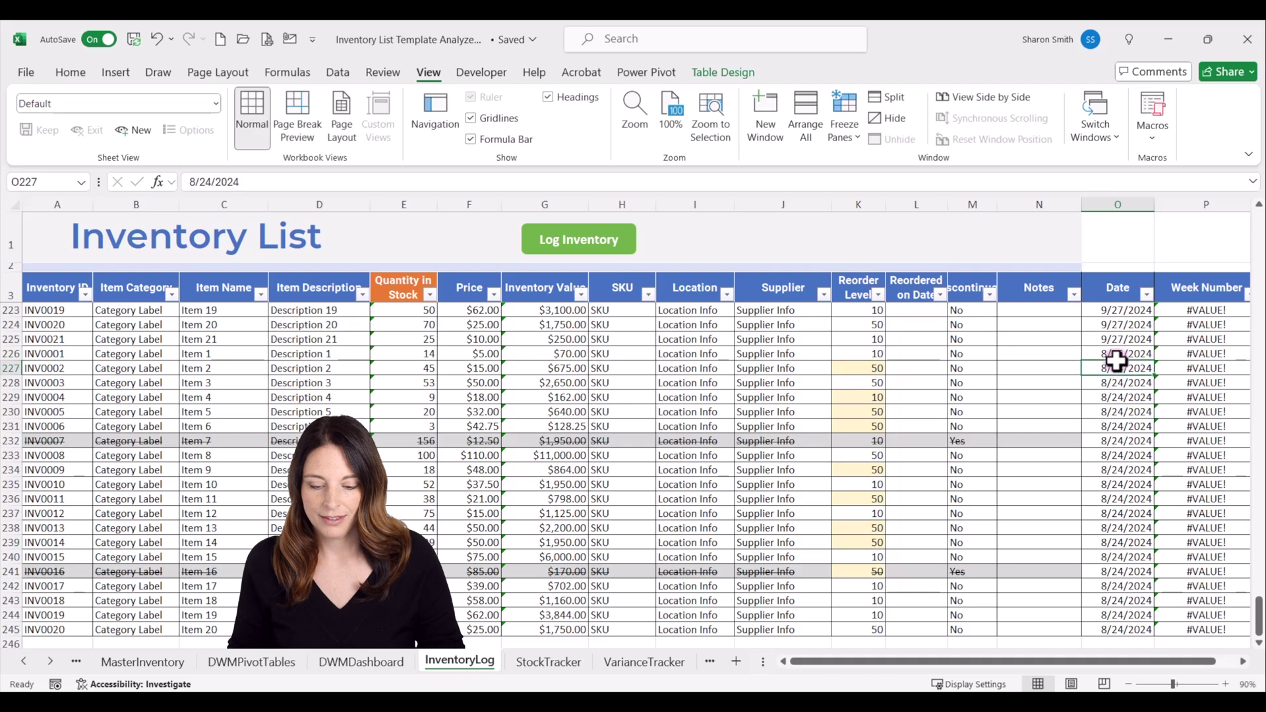
Step: Copy the date in O226 to the other newly logged rows, O227 to O245
left_click(1106, 357)
key("ctrl+c")
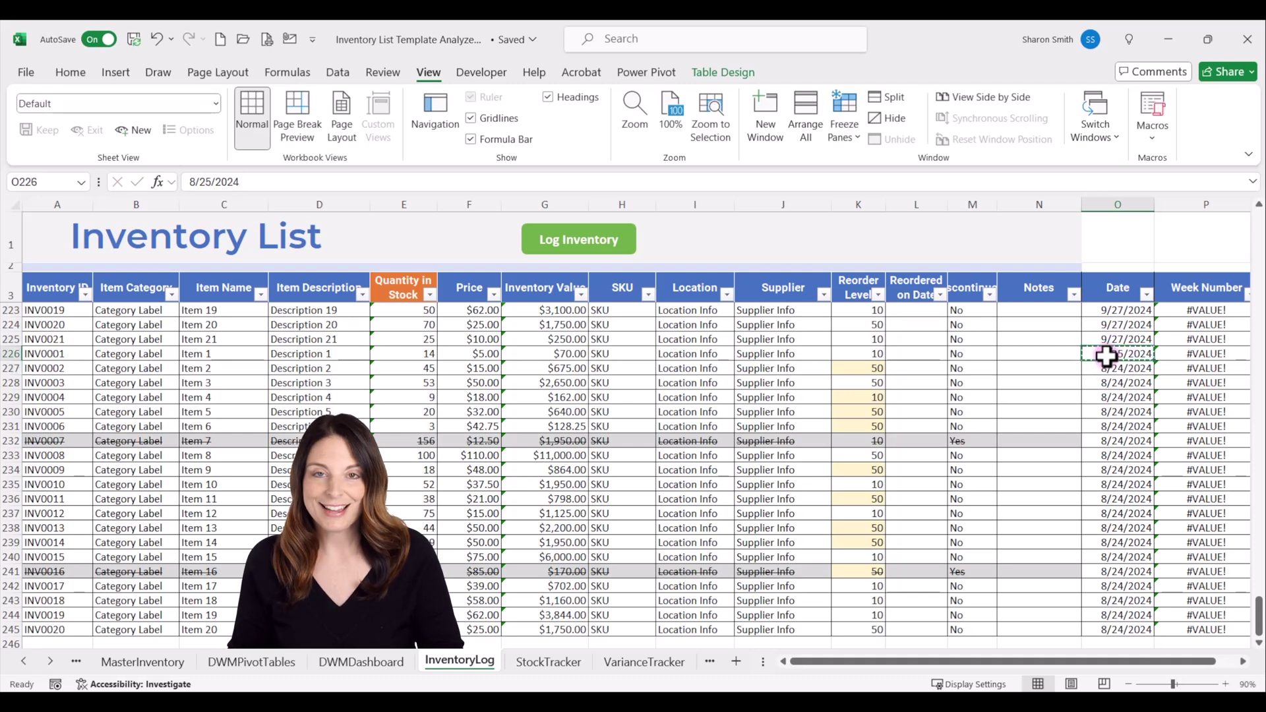
left_click_drag(1120, 369, 1143, 631)
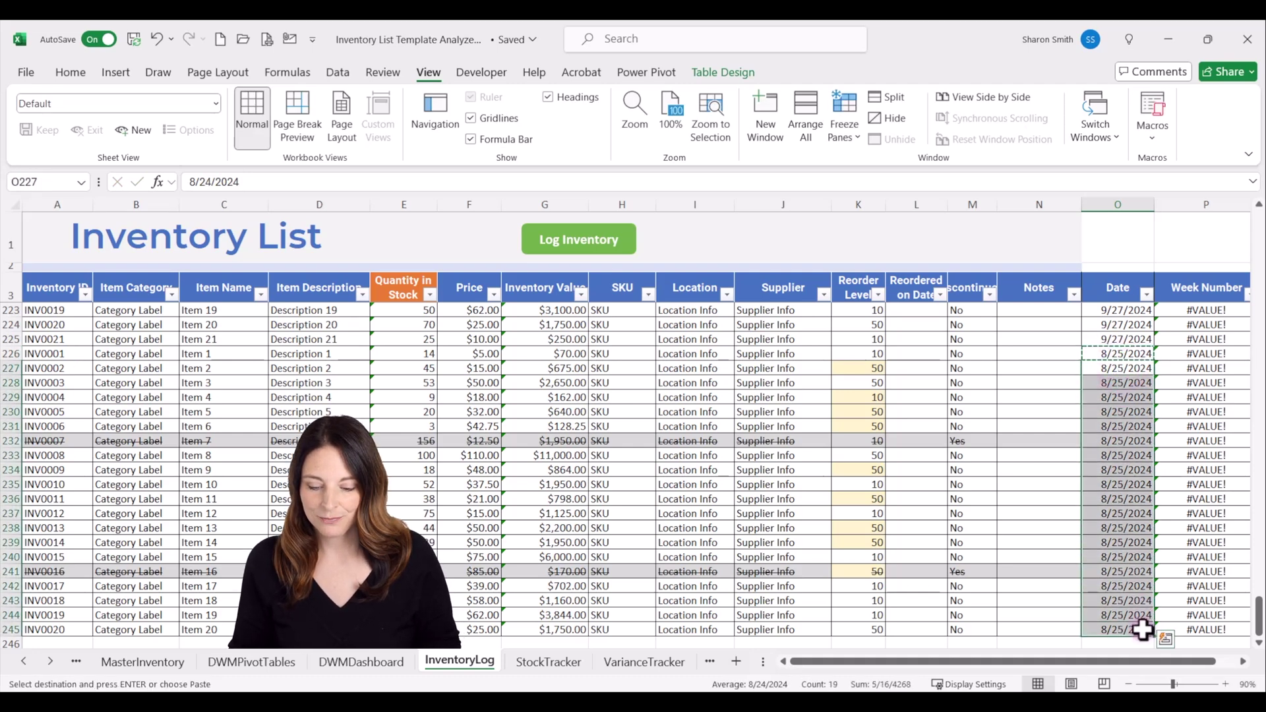
key("Escape")
left_click(520, 506)
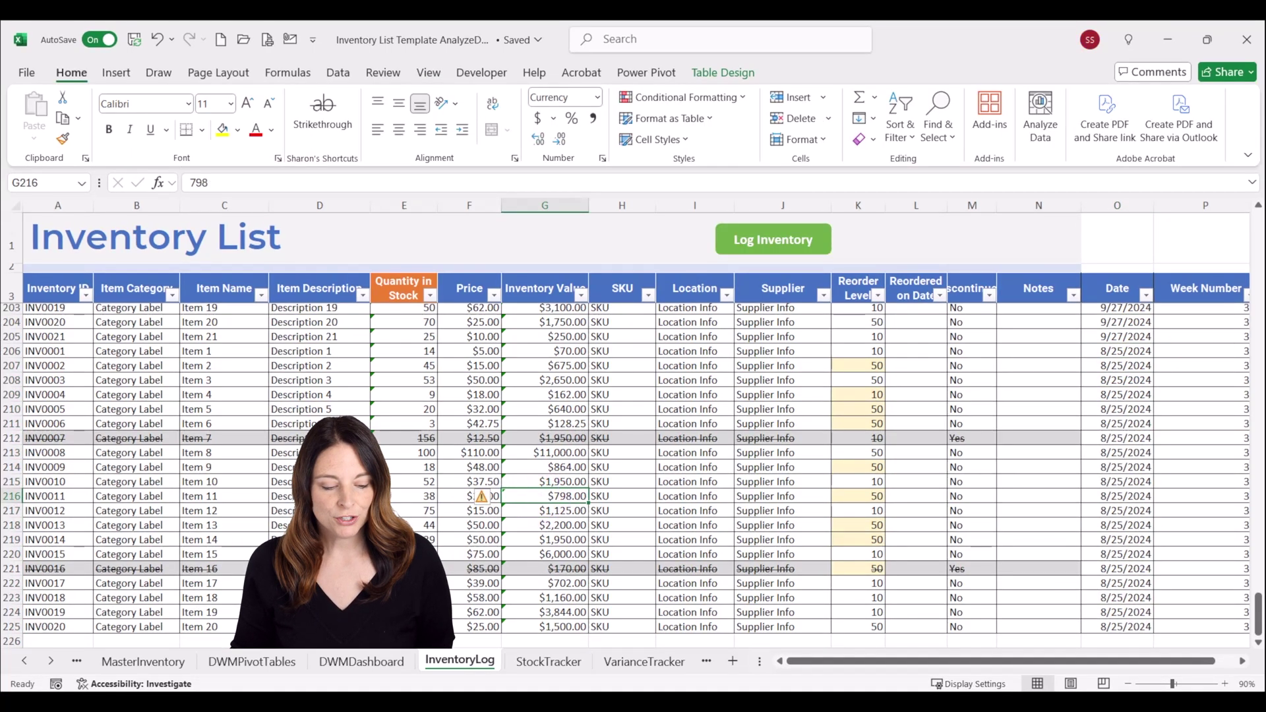
Step: Refresh all PivotTables from the DWMPivotTables sheet and return to the DWMDashboard sheet
left_click(269, 662)
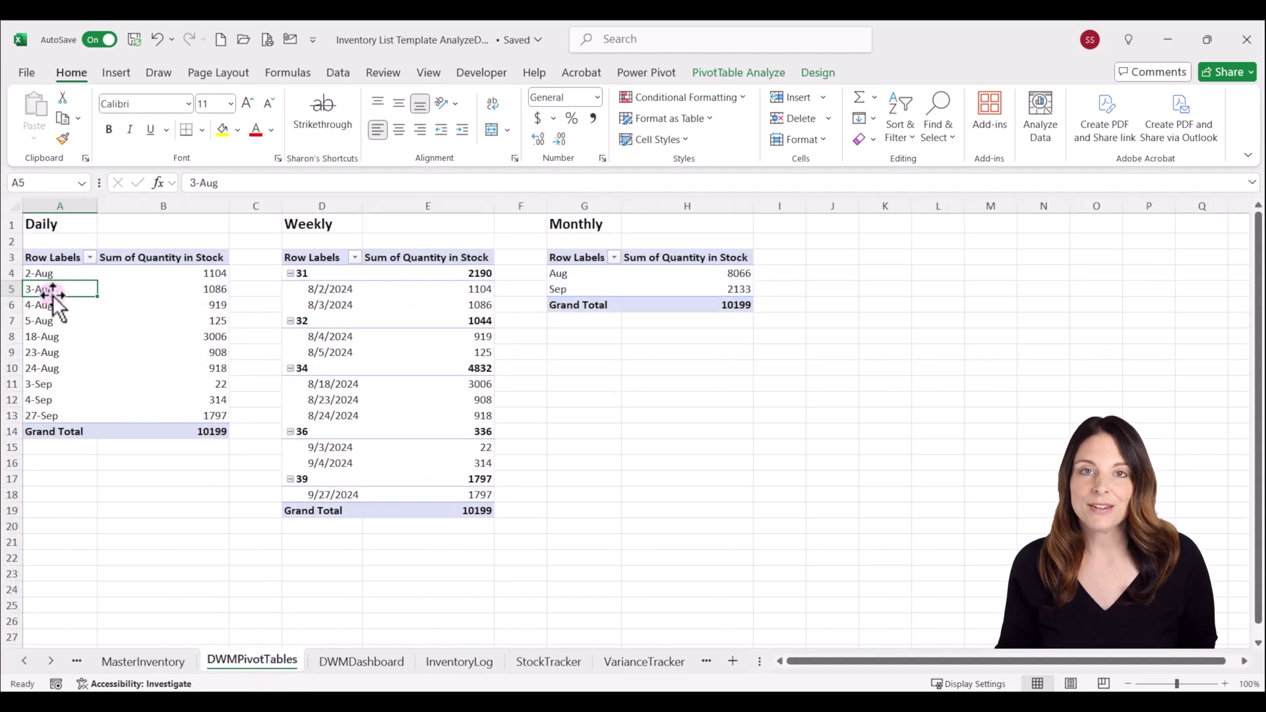
left_click(734, 68)
left_click(576, 138)
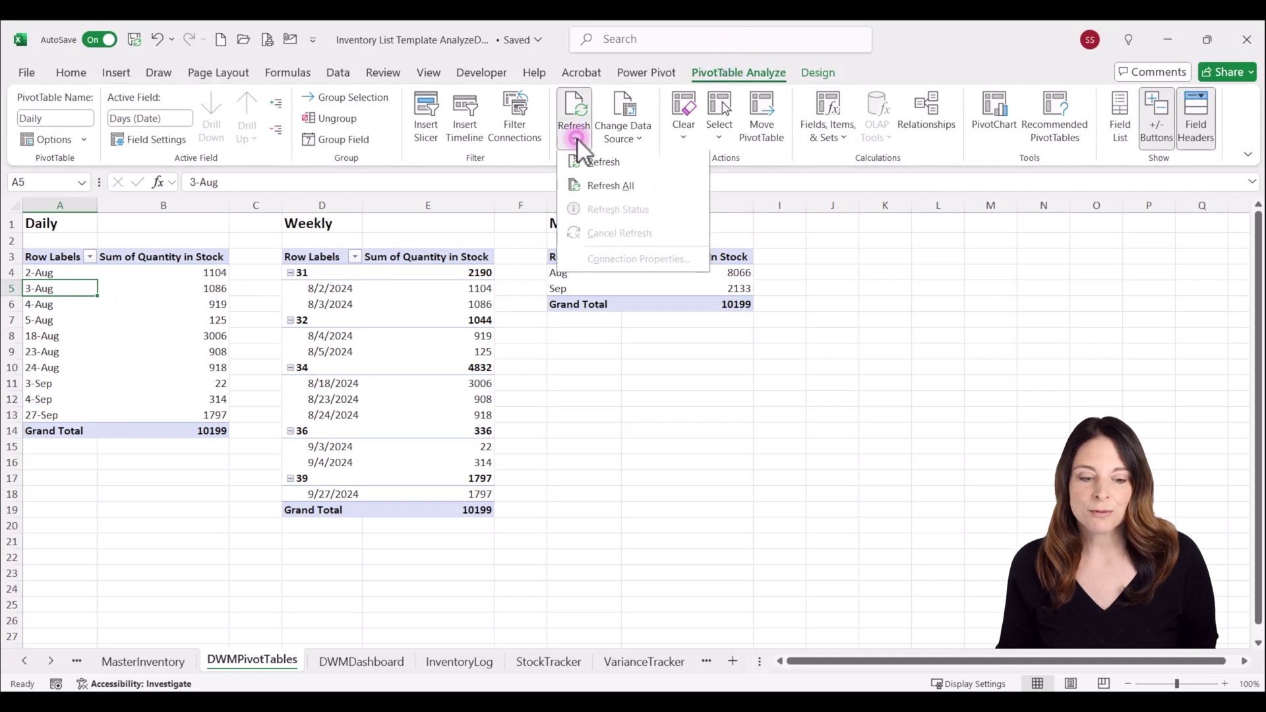
left_click(605, 186)
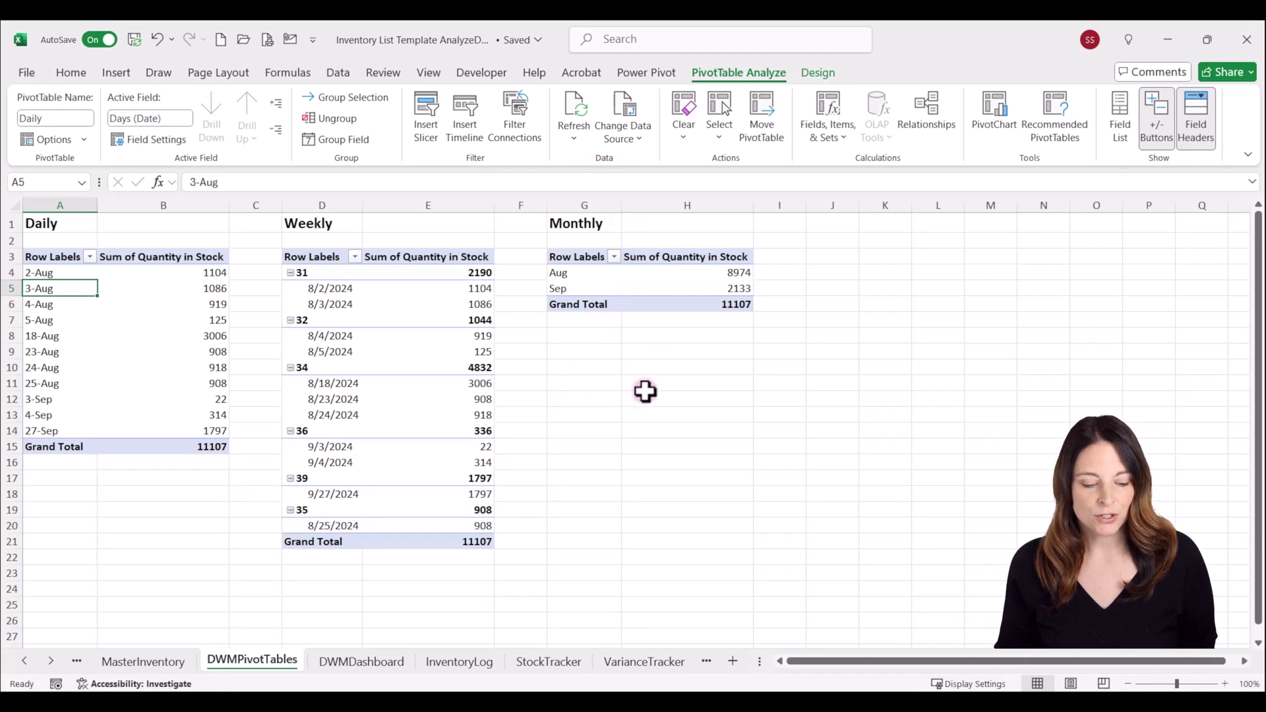
left_click(387, 667)
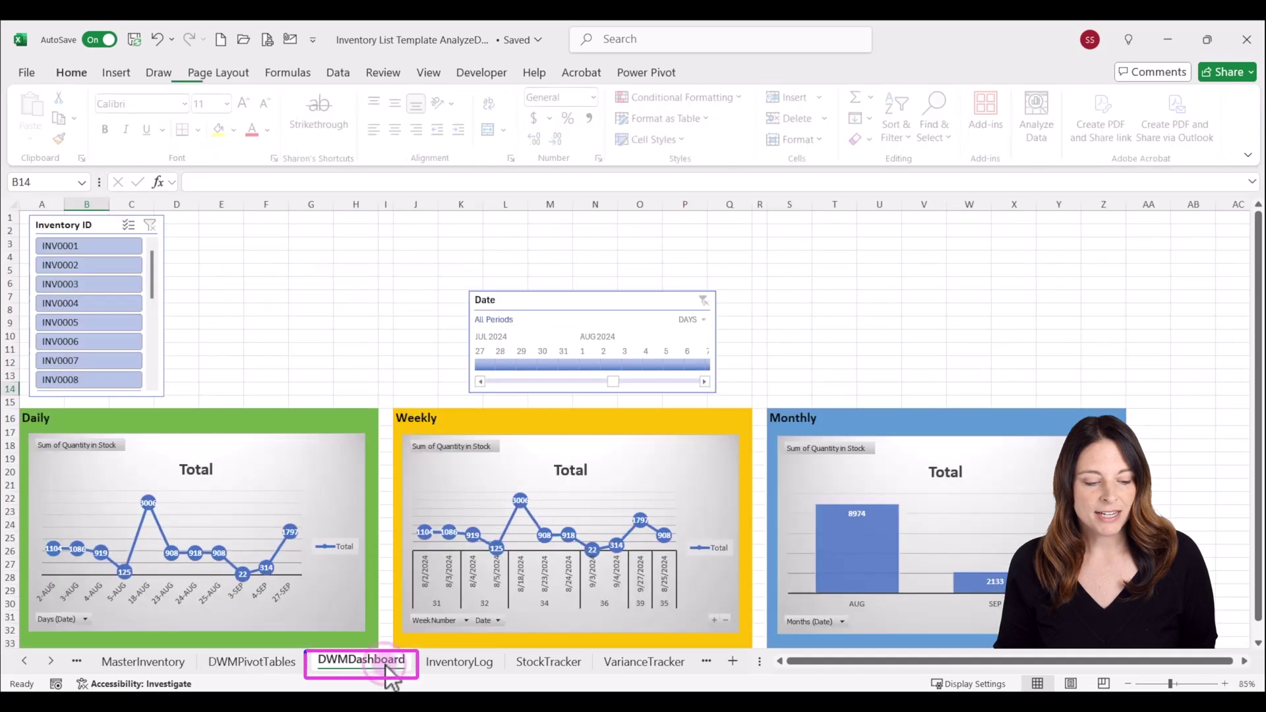